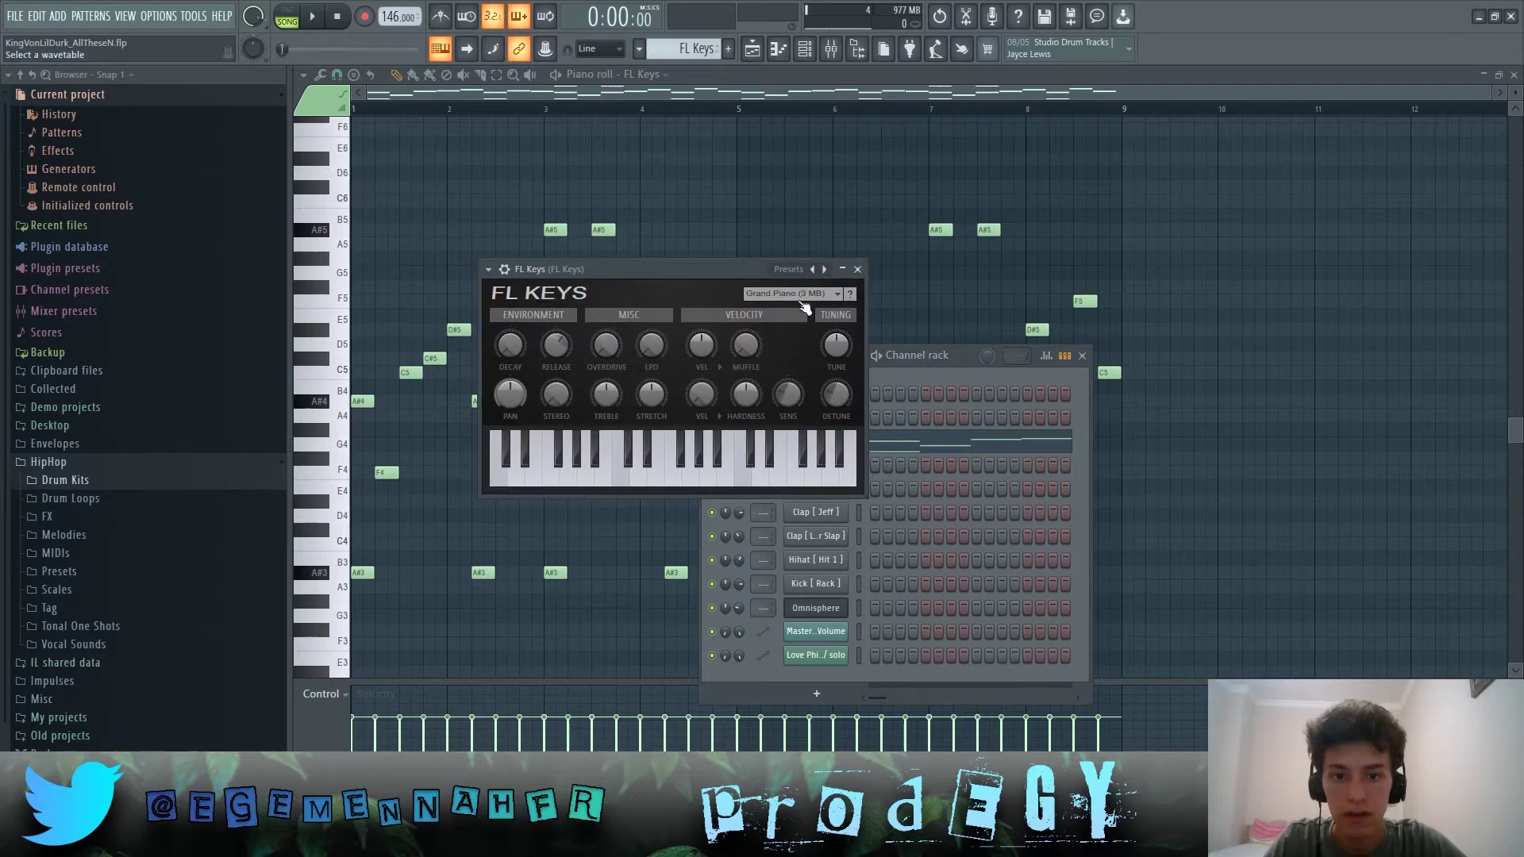
Check the FL Keys mixer track for effects and play back the FL Keys melody pattern
left_click(858, 270)
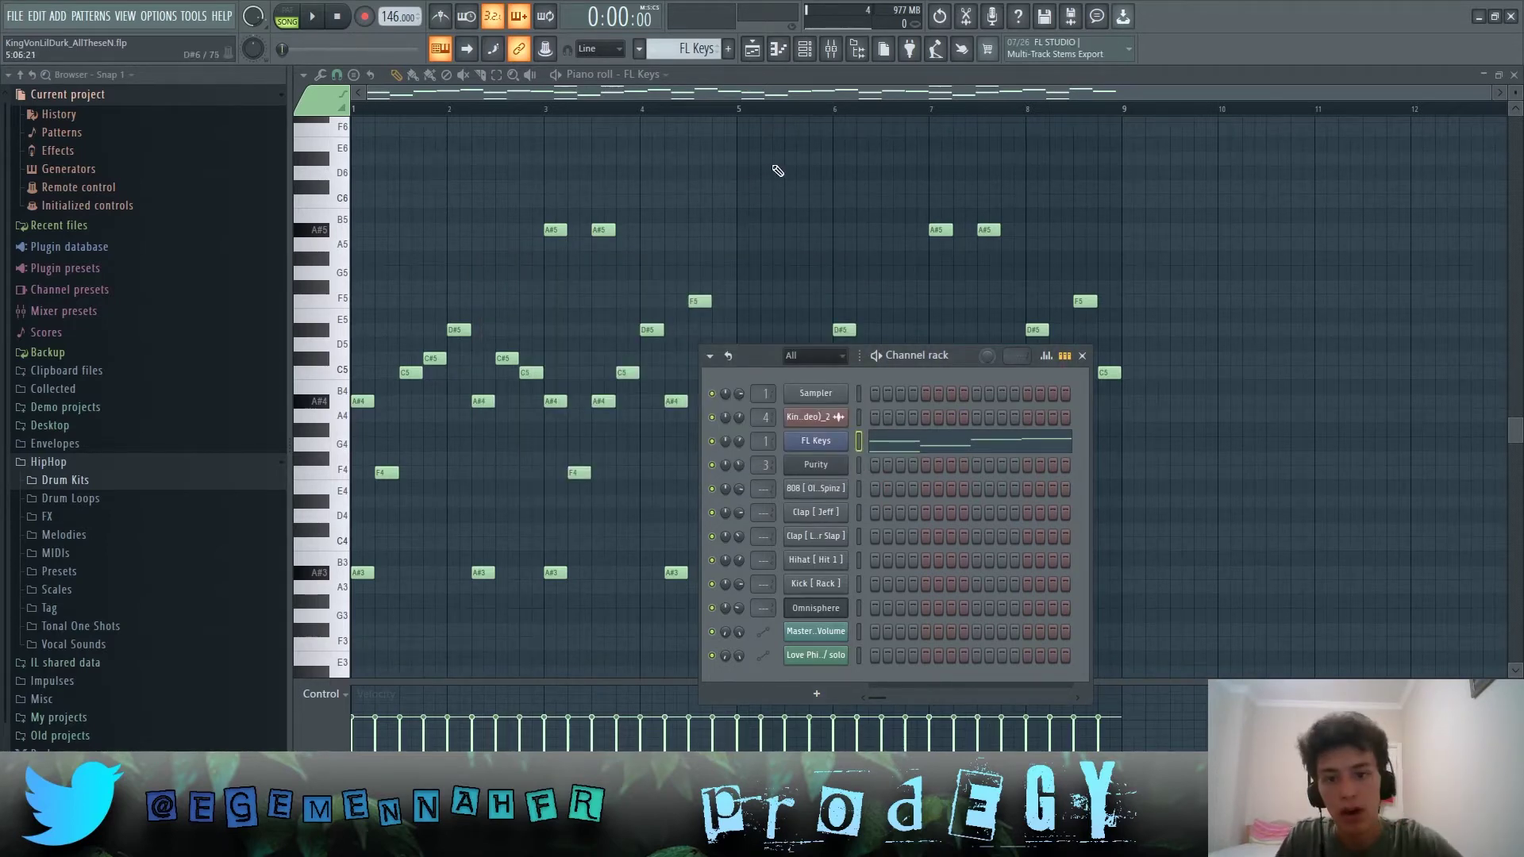
left_click(831, 49)
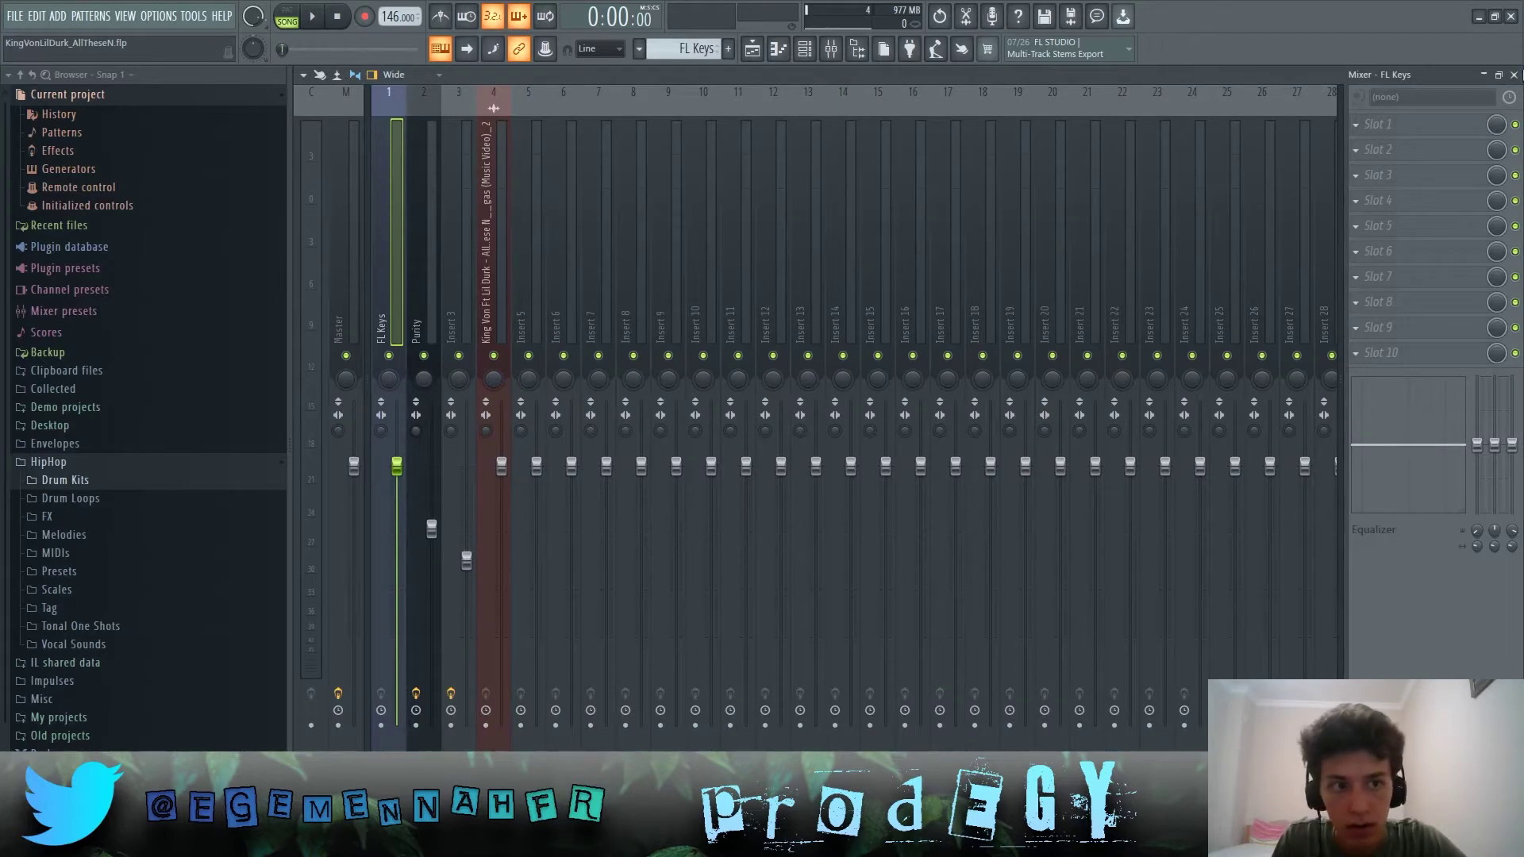
left_click(1514, 74)
key("F6")
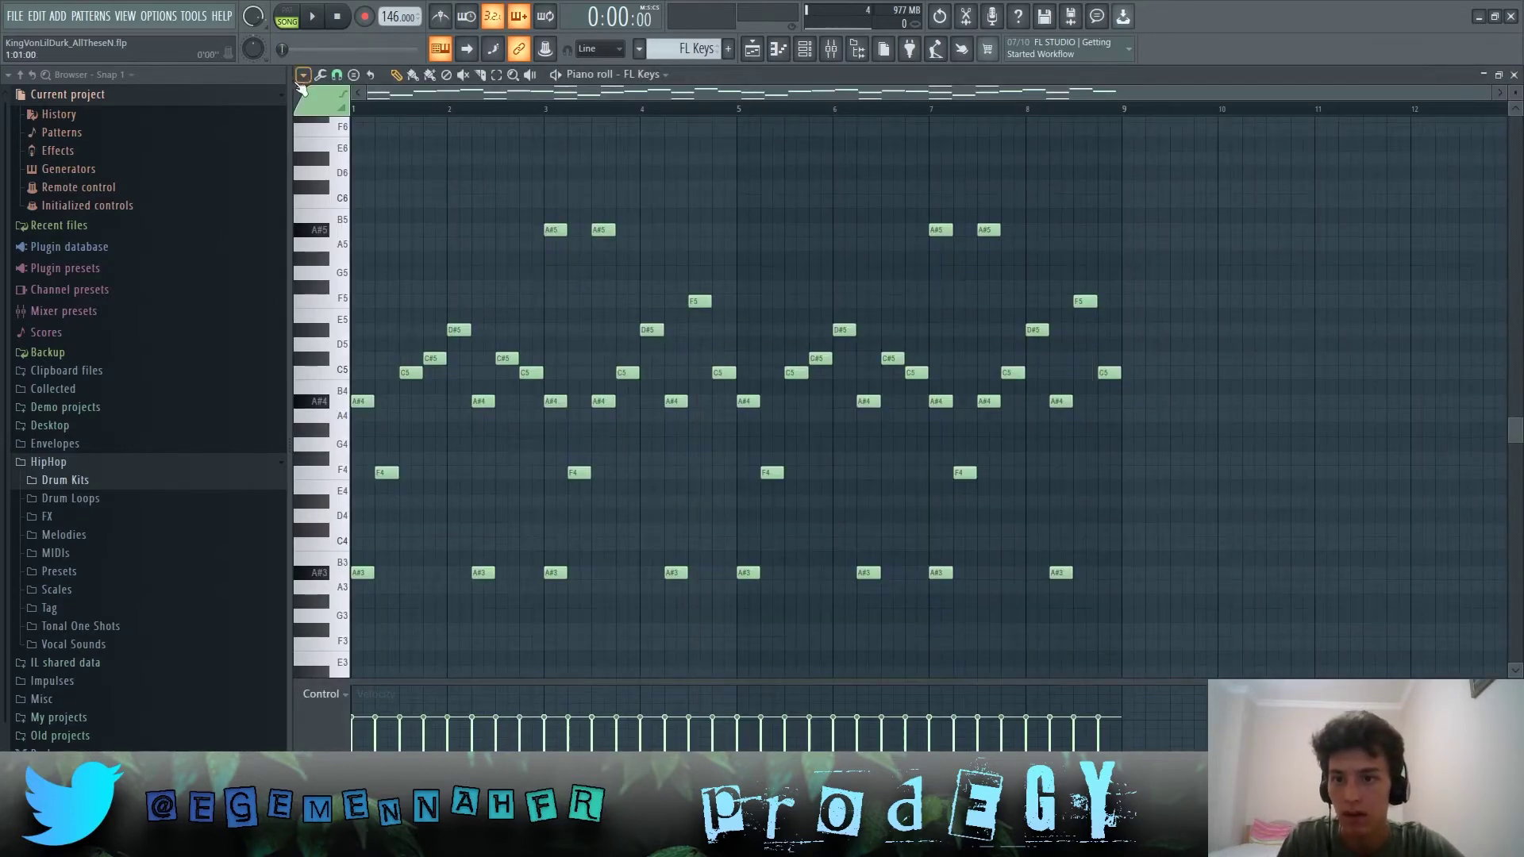
key("space")
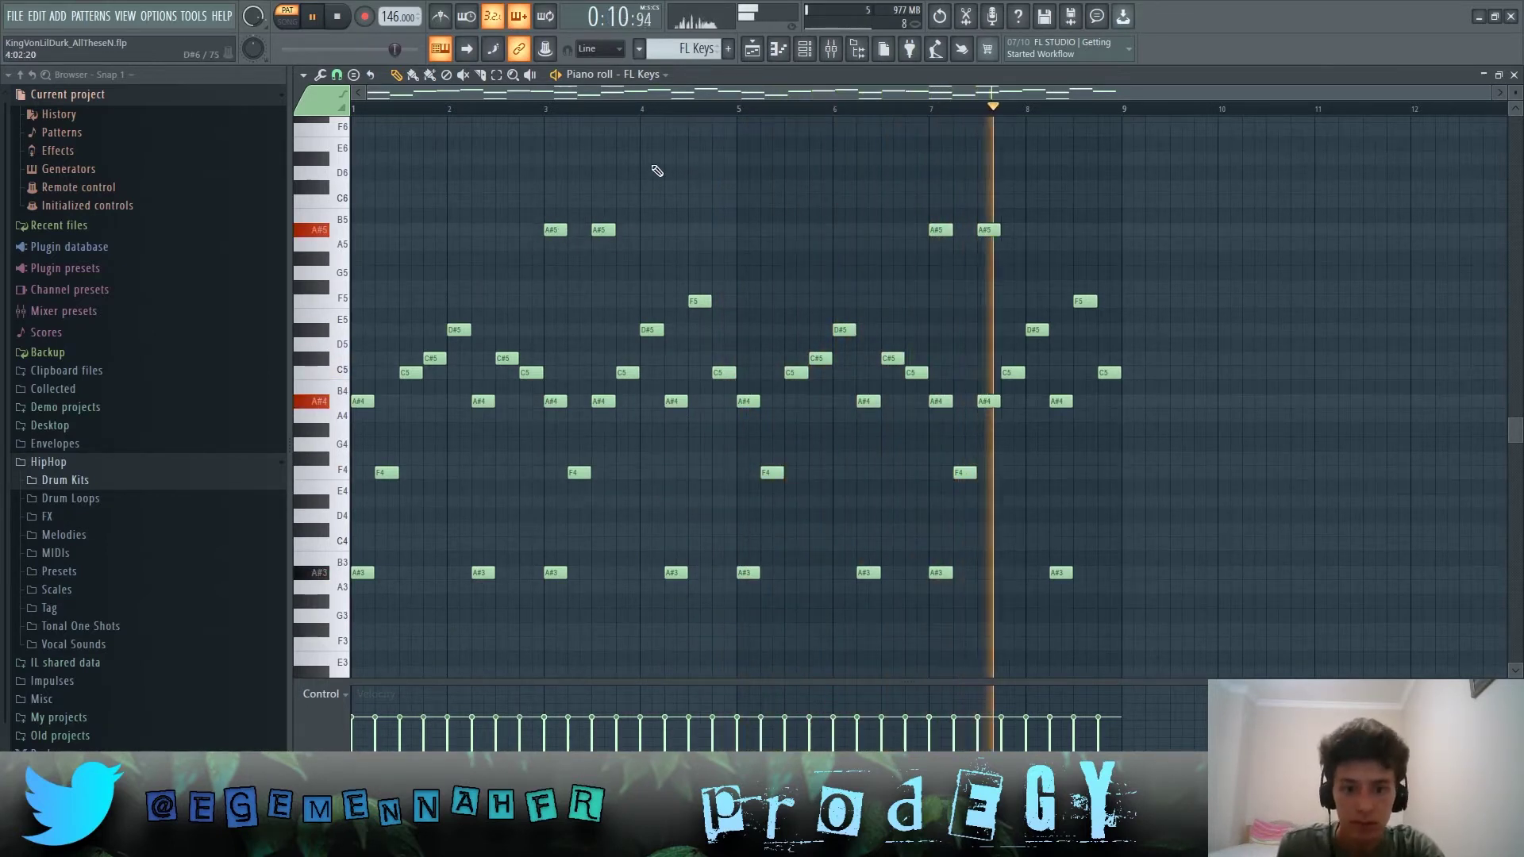
key("space")
Add an empty pattern, show the playlist and switch back to the Omnisphere pattern
left_click(728, 49)
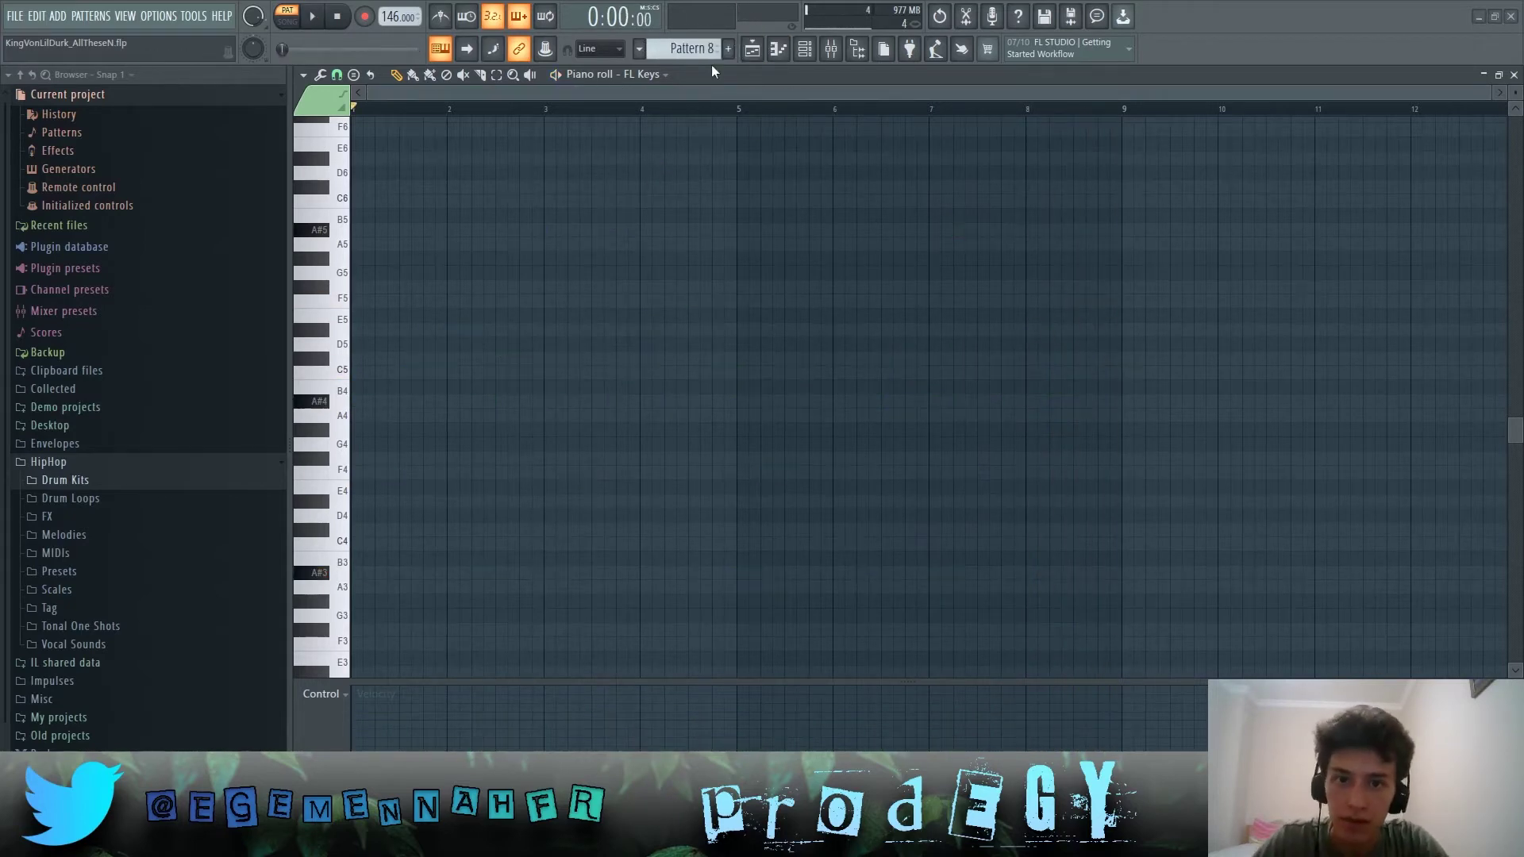
left_click(752, 49)
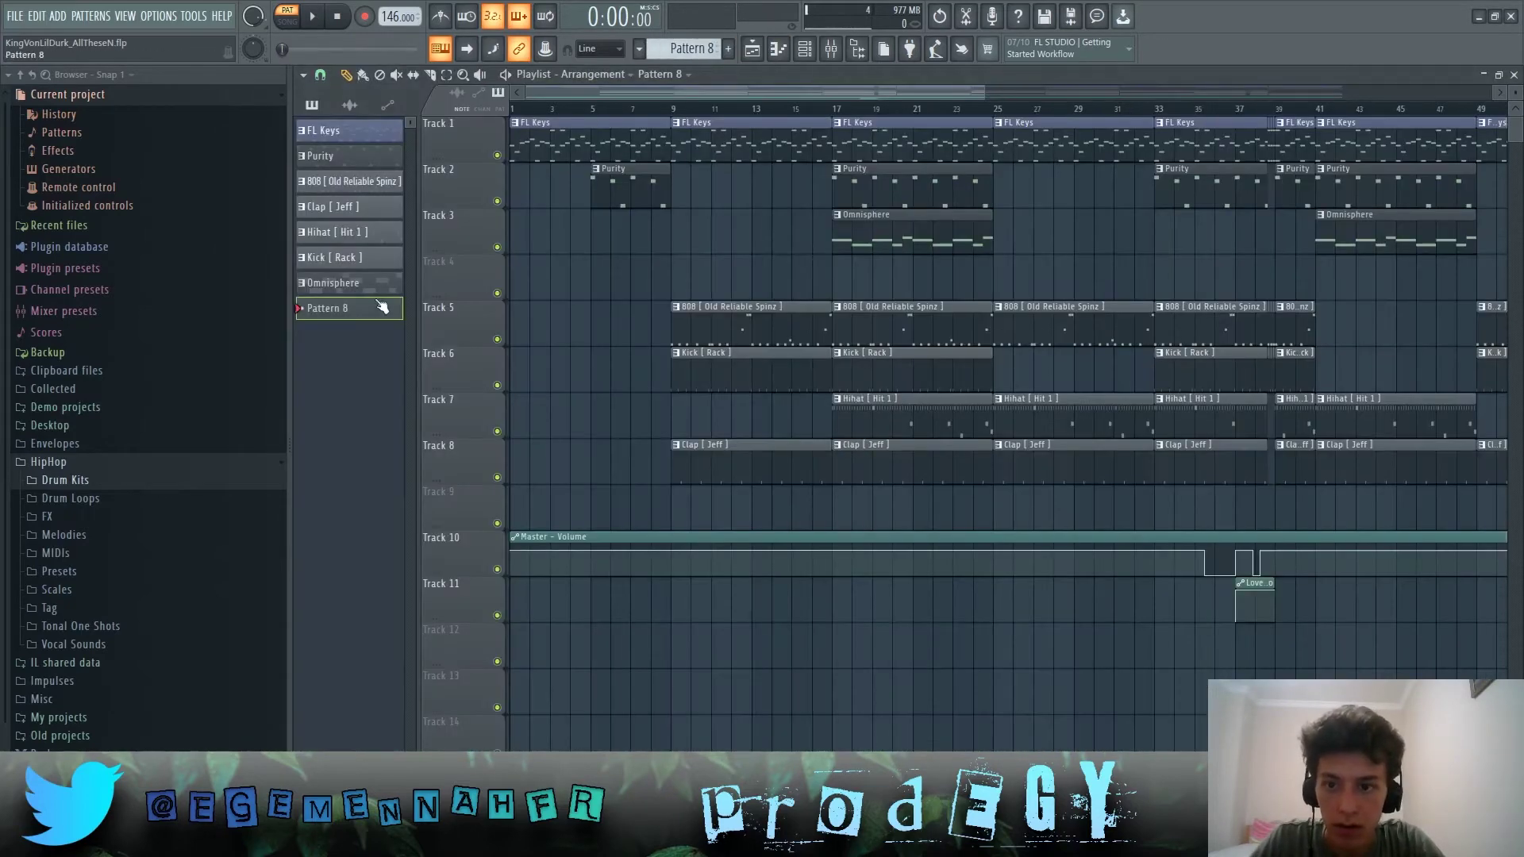
key("minus")
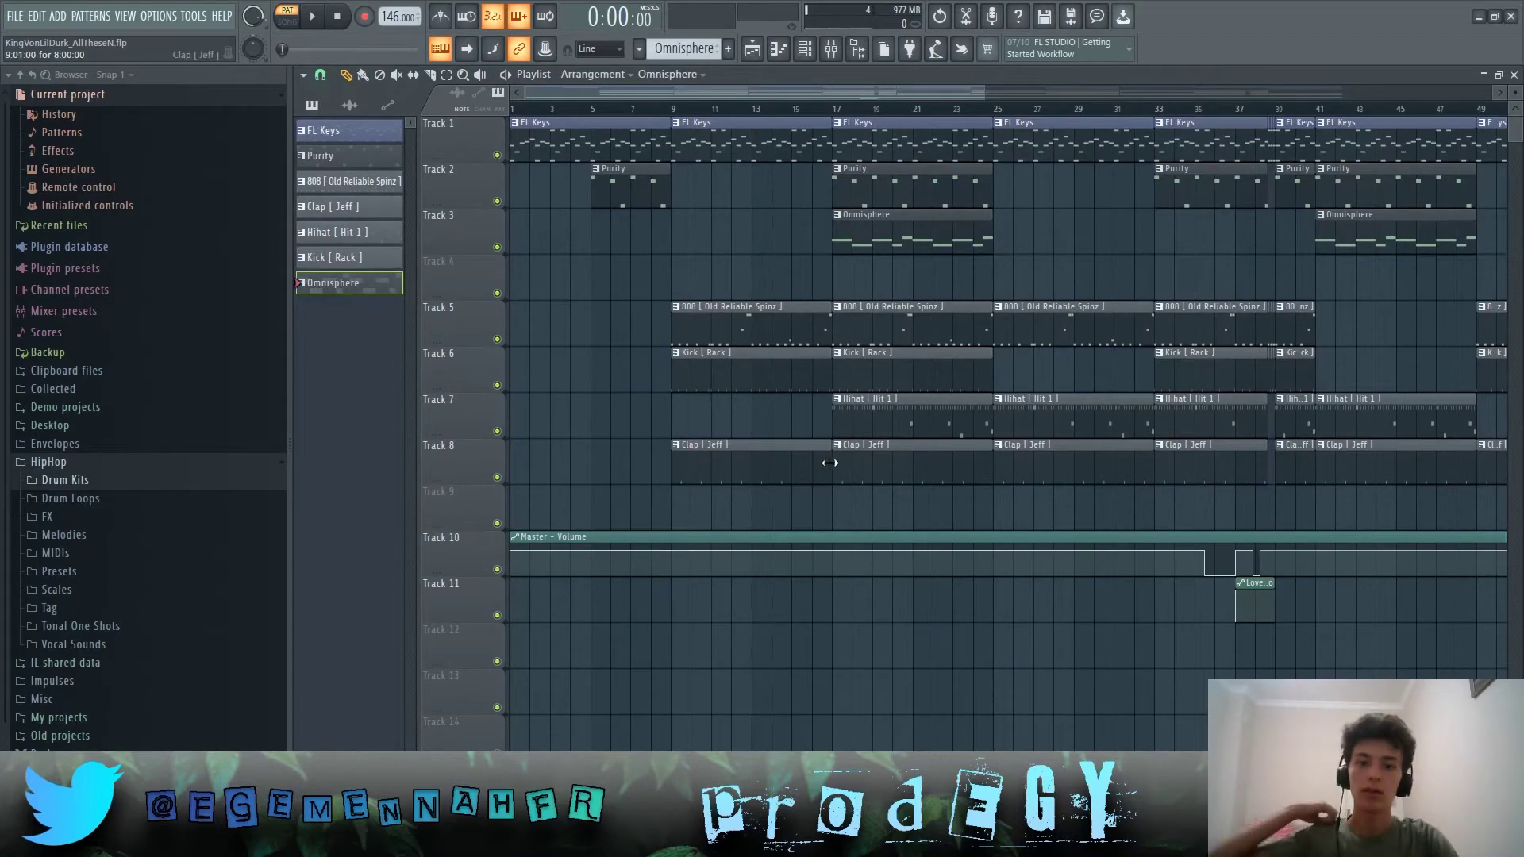
Open the Purity clip from the playlist, clear the time selection and play its melody from the start
double_click(632, 195)
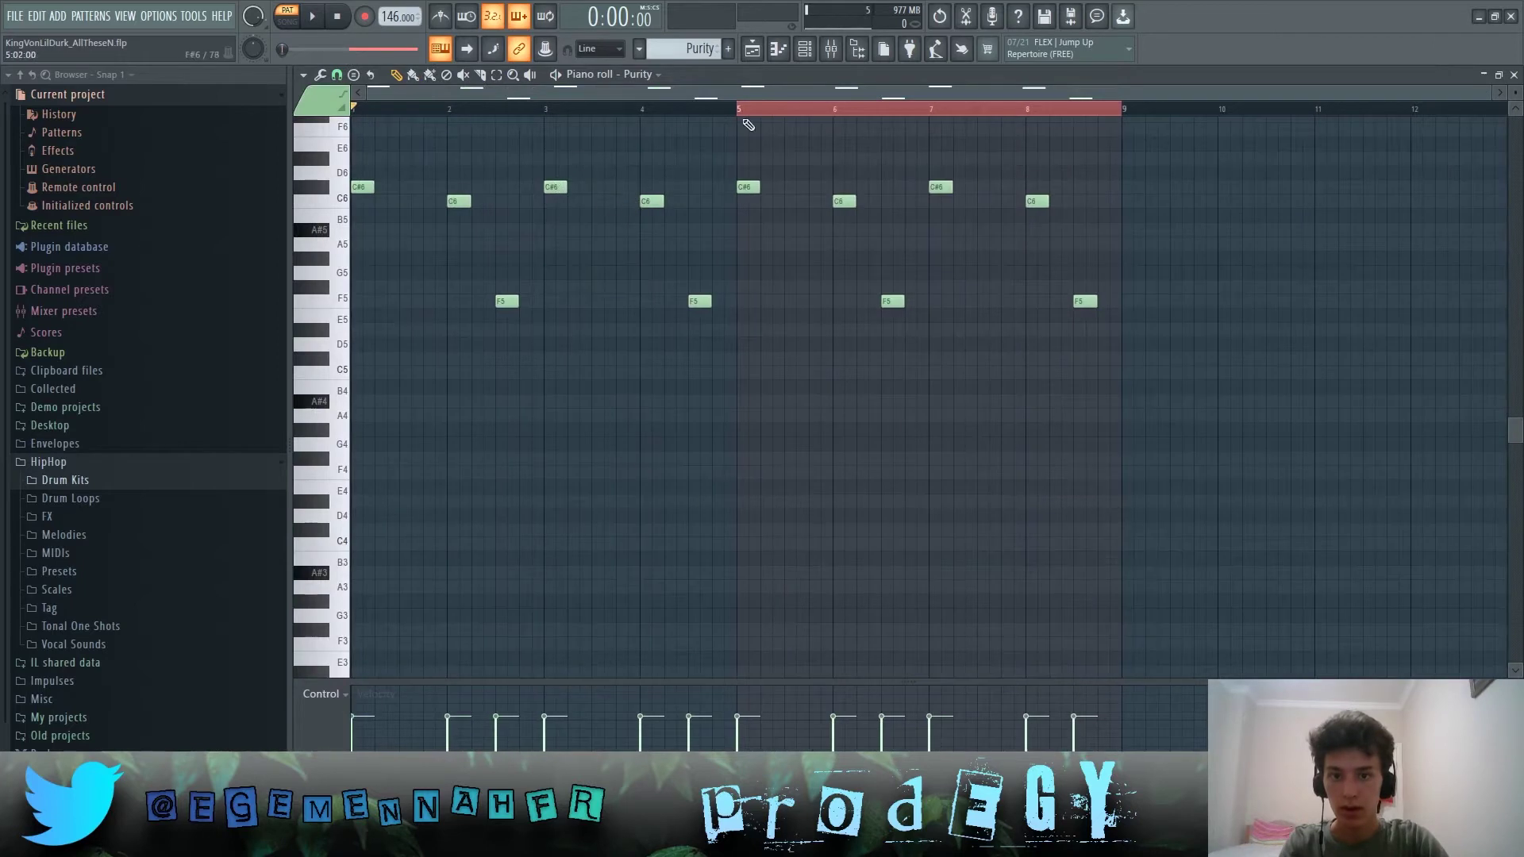
left_click_drag(730, 109, 332, 102)
scroll(500, 167, "up", 3)
key("space")
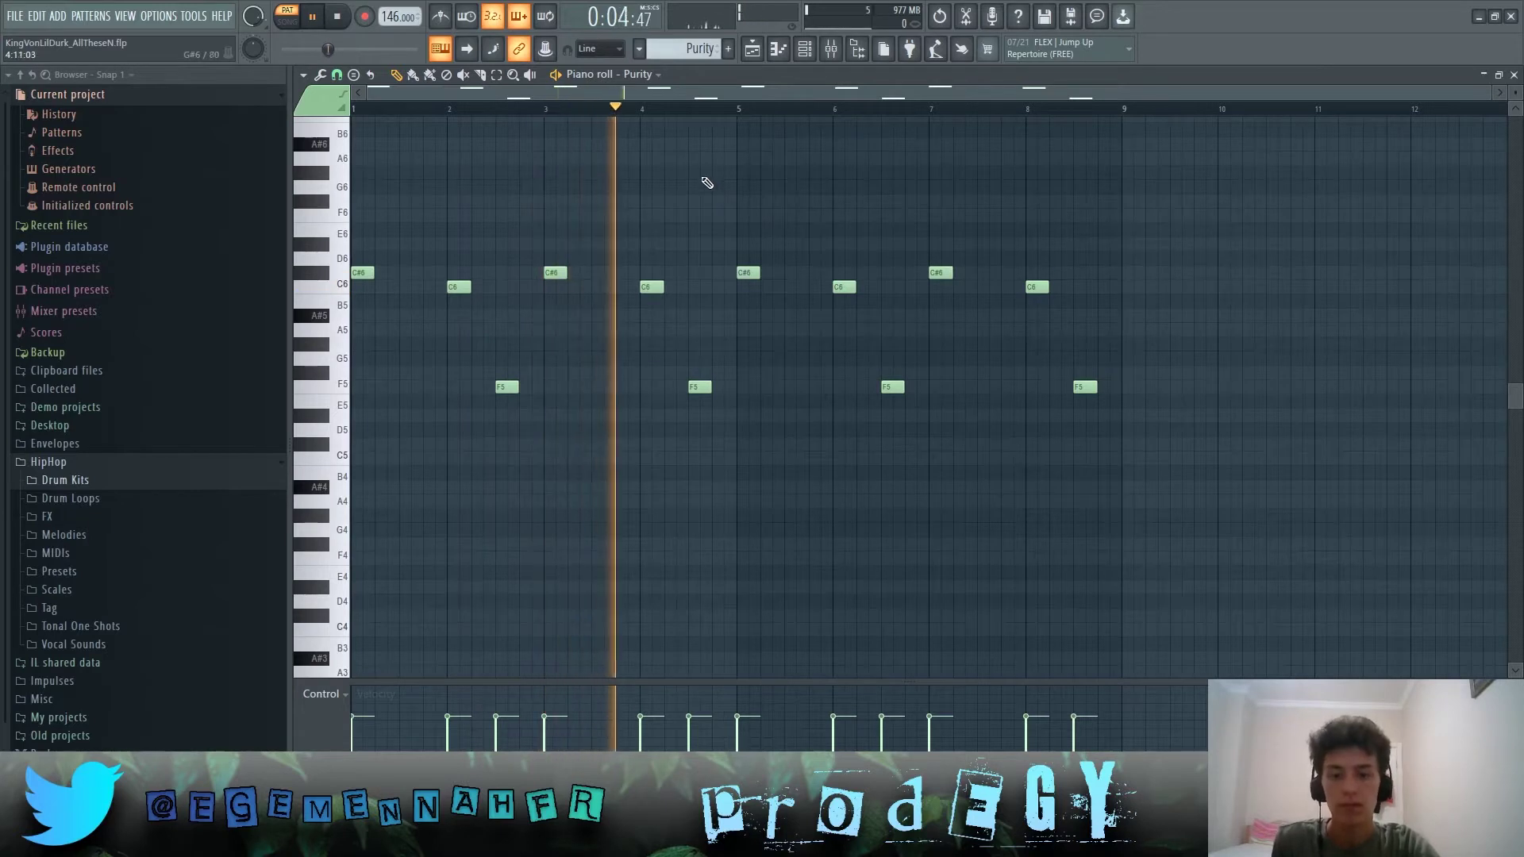
key("space")
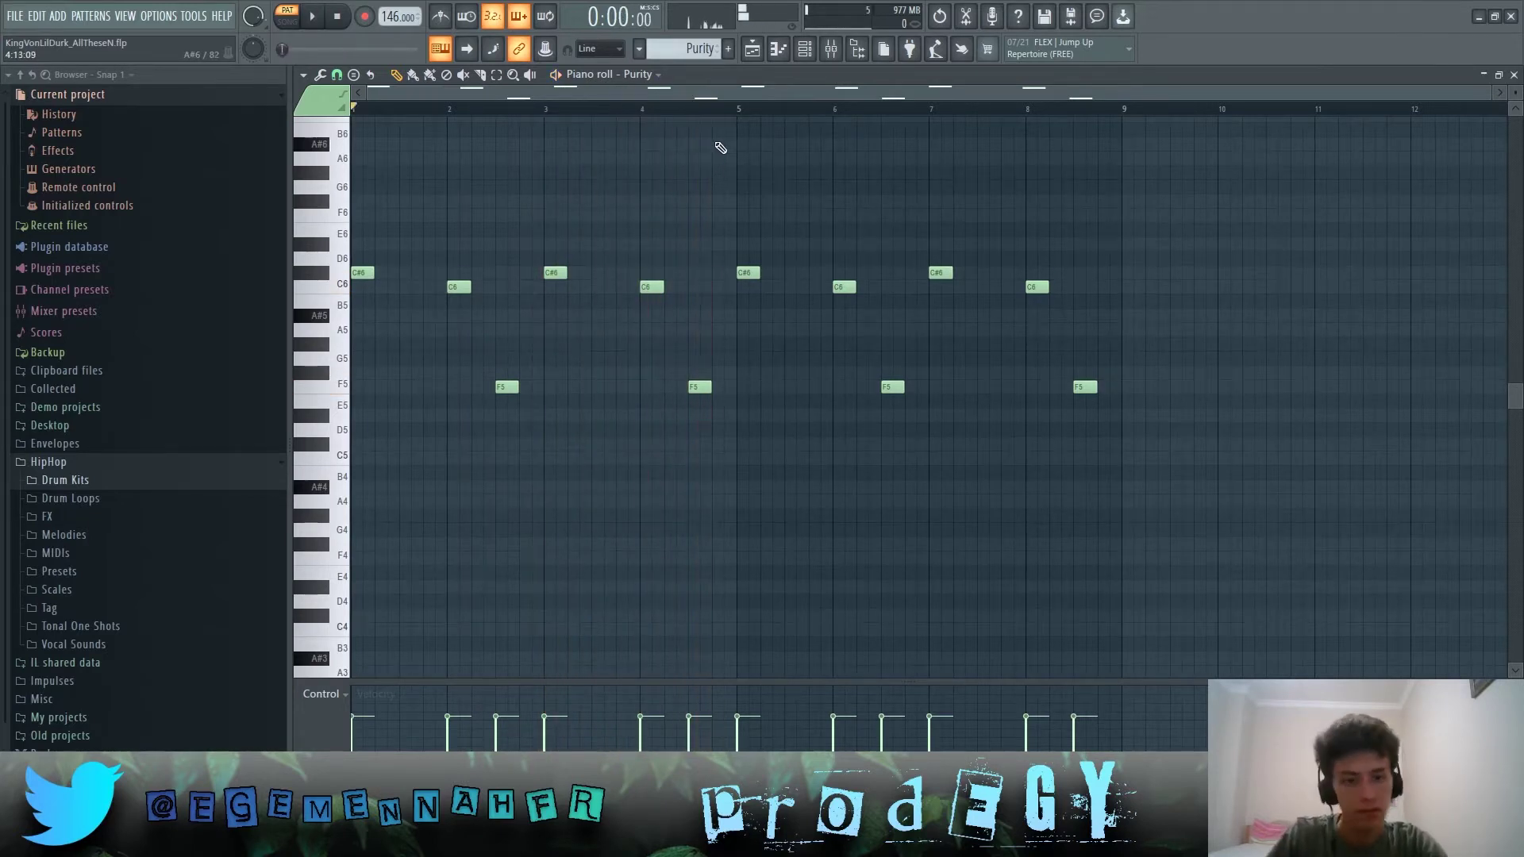
Inspect which preset is loaded in the Purity instrument
left_click(808, 50)
left_click(822, 469)
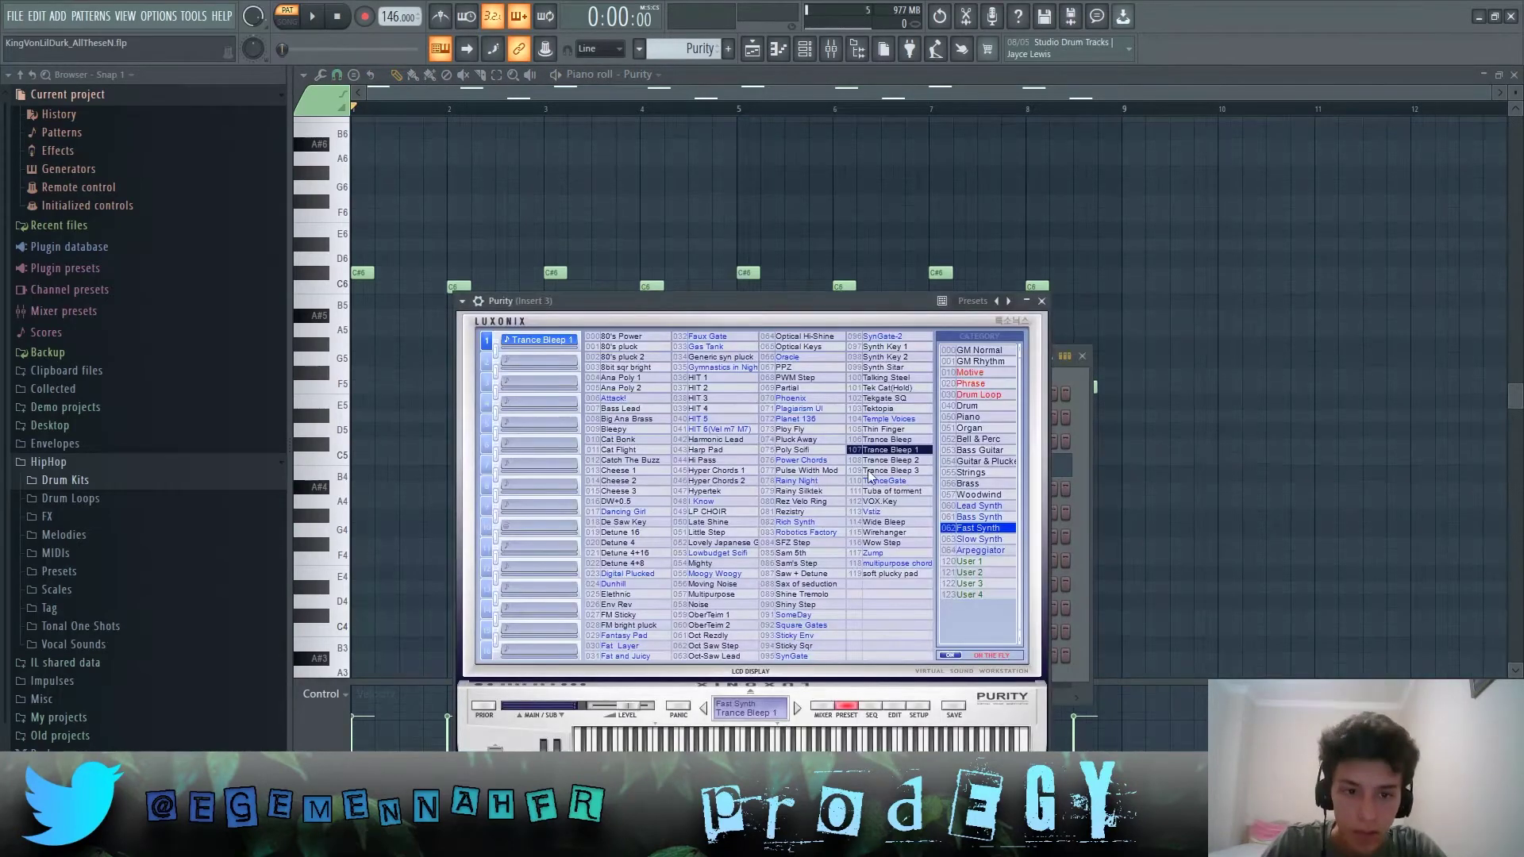
left_click(1042, 300)
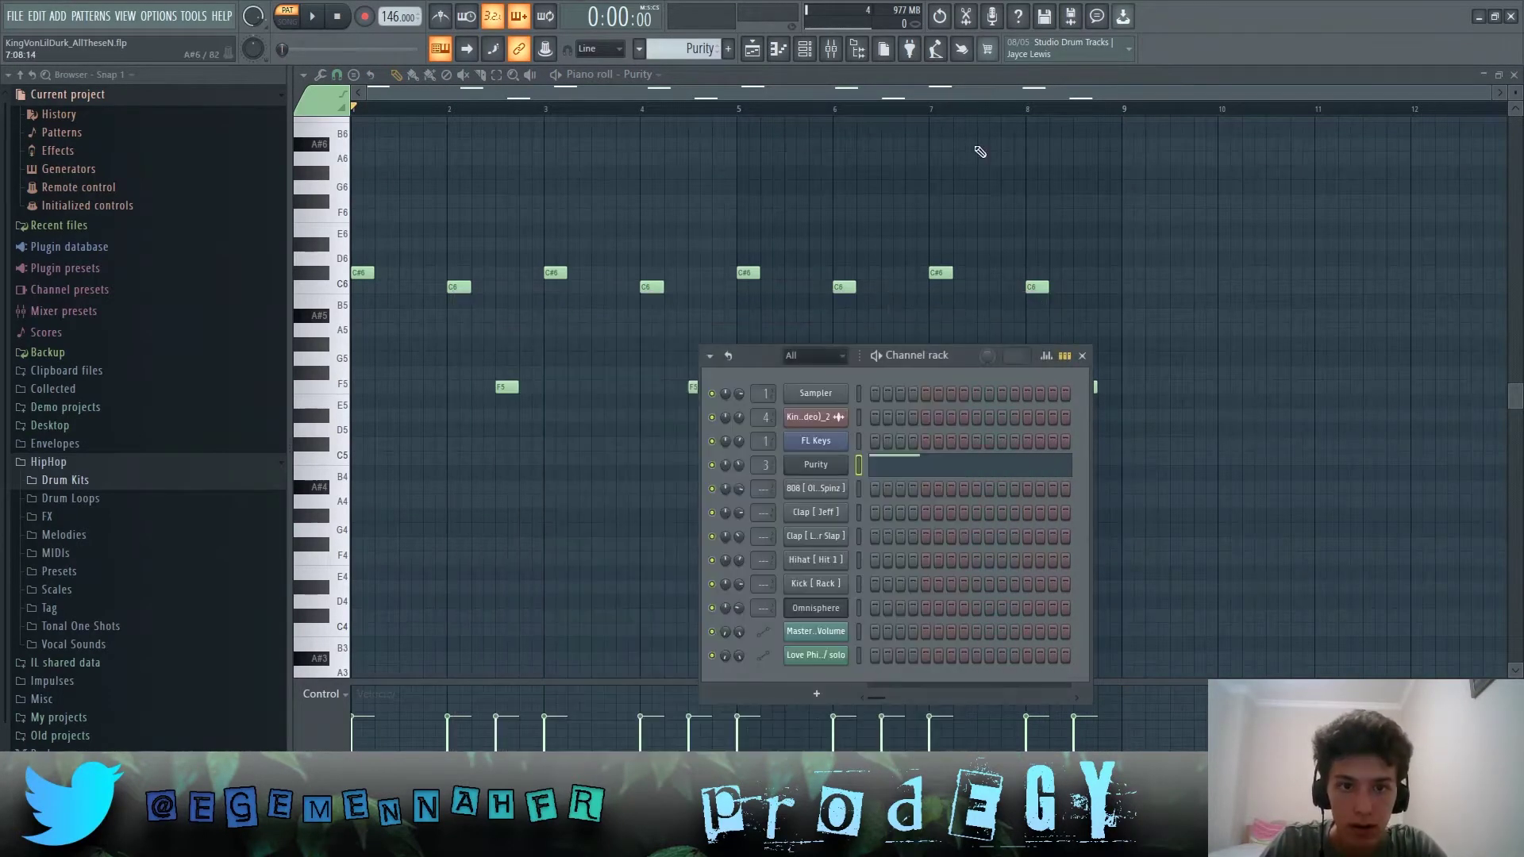
Inspect the effects on the Purity and Insert 3 mixer tracks and audition the pattern
left_click(831, 49)
left_click(438, 291)
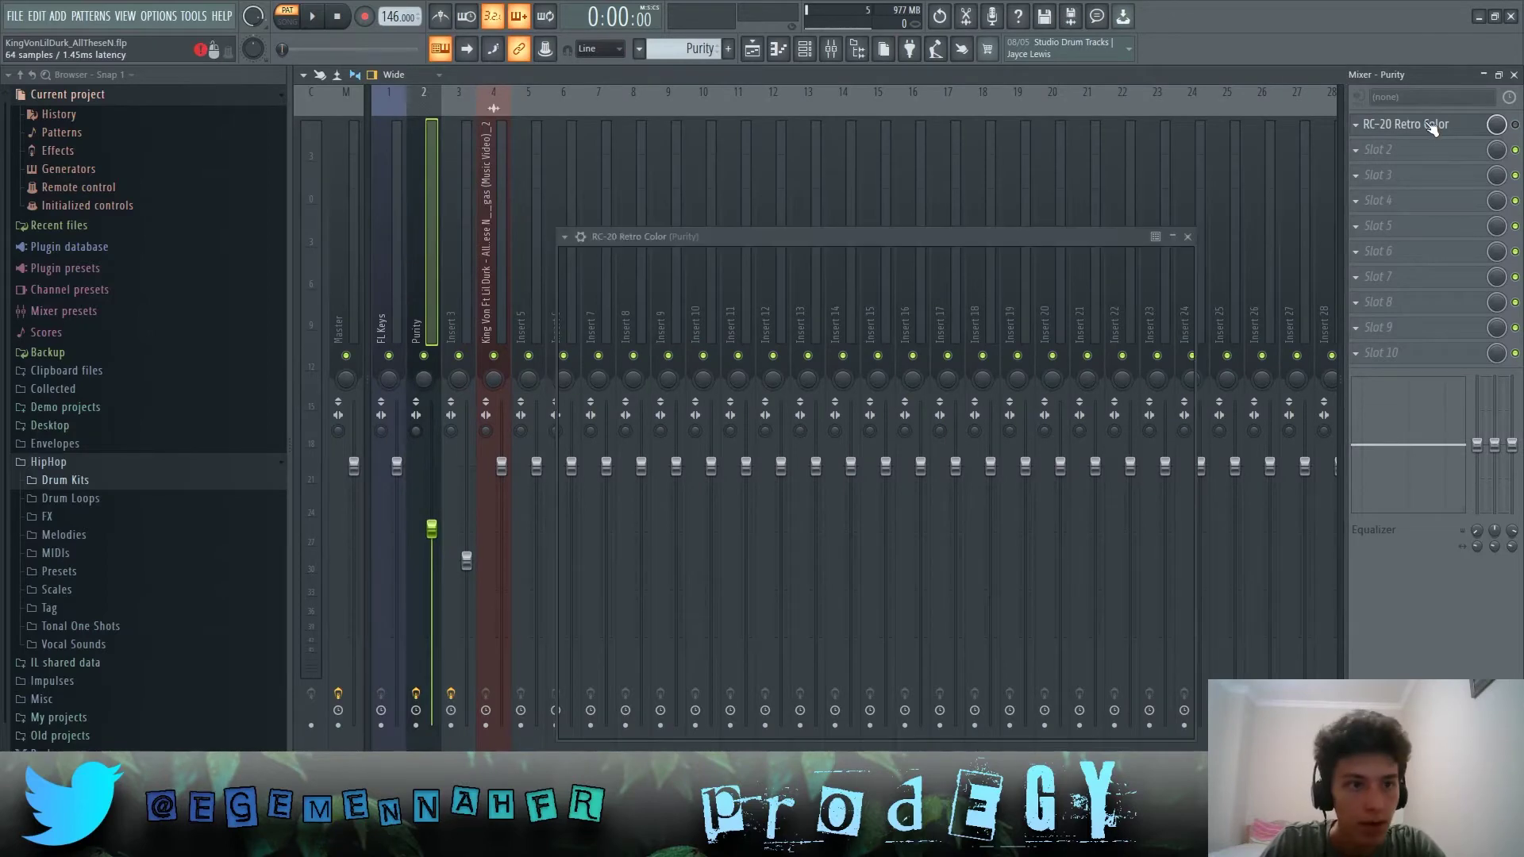
left_click(1431, 127)
left_click(1188, 237)
left_click(452, 279)
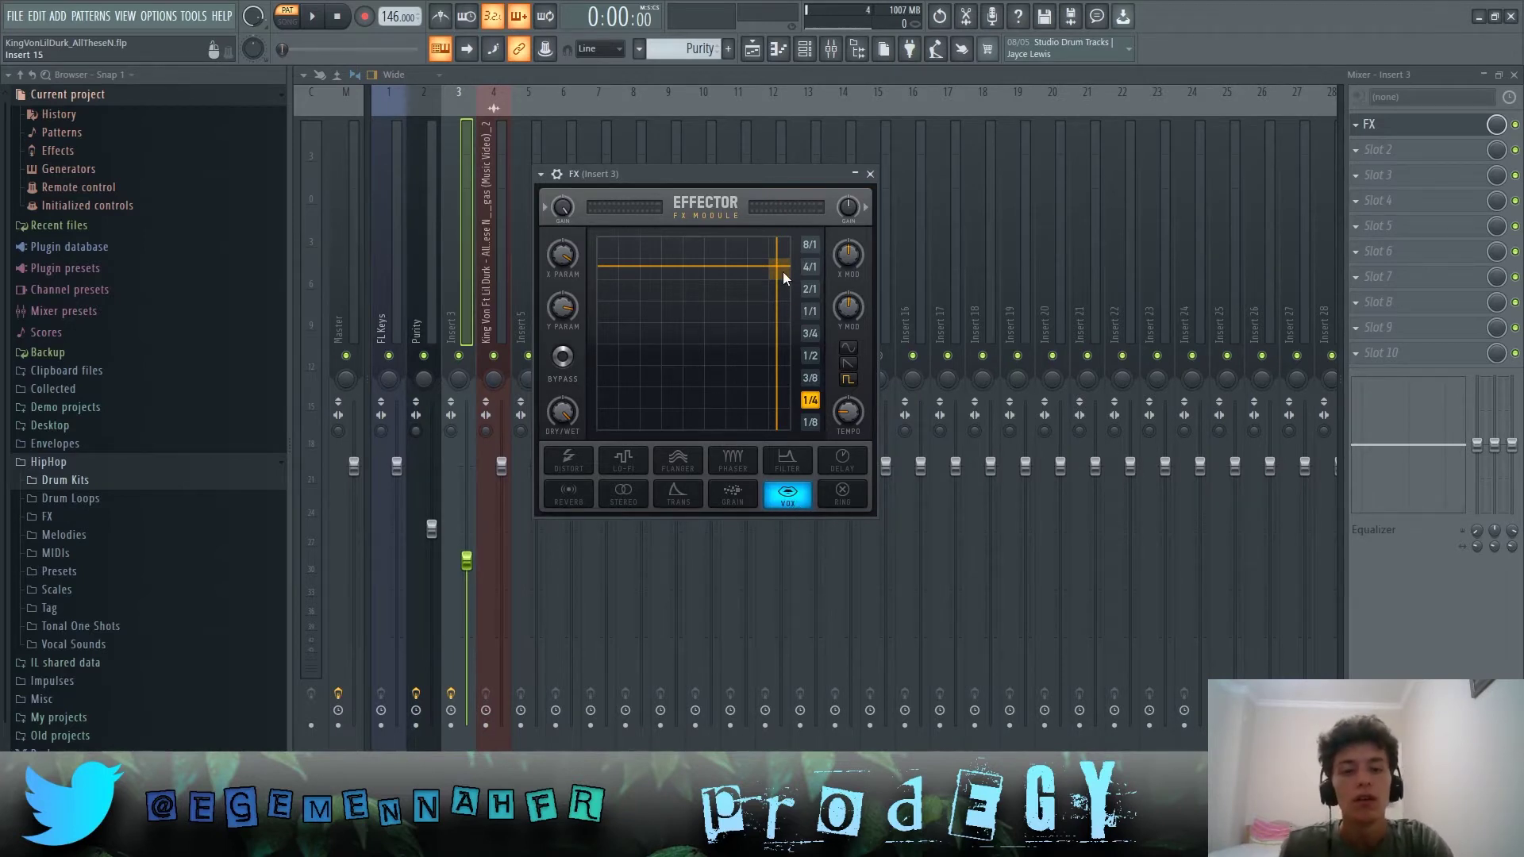
left_click(870, 173)
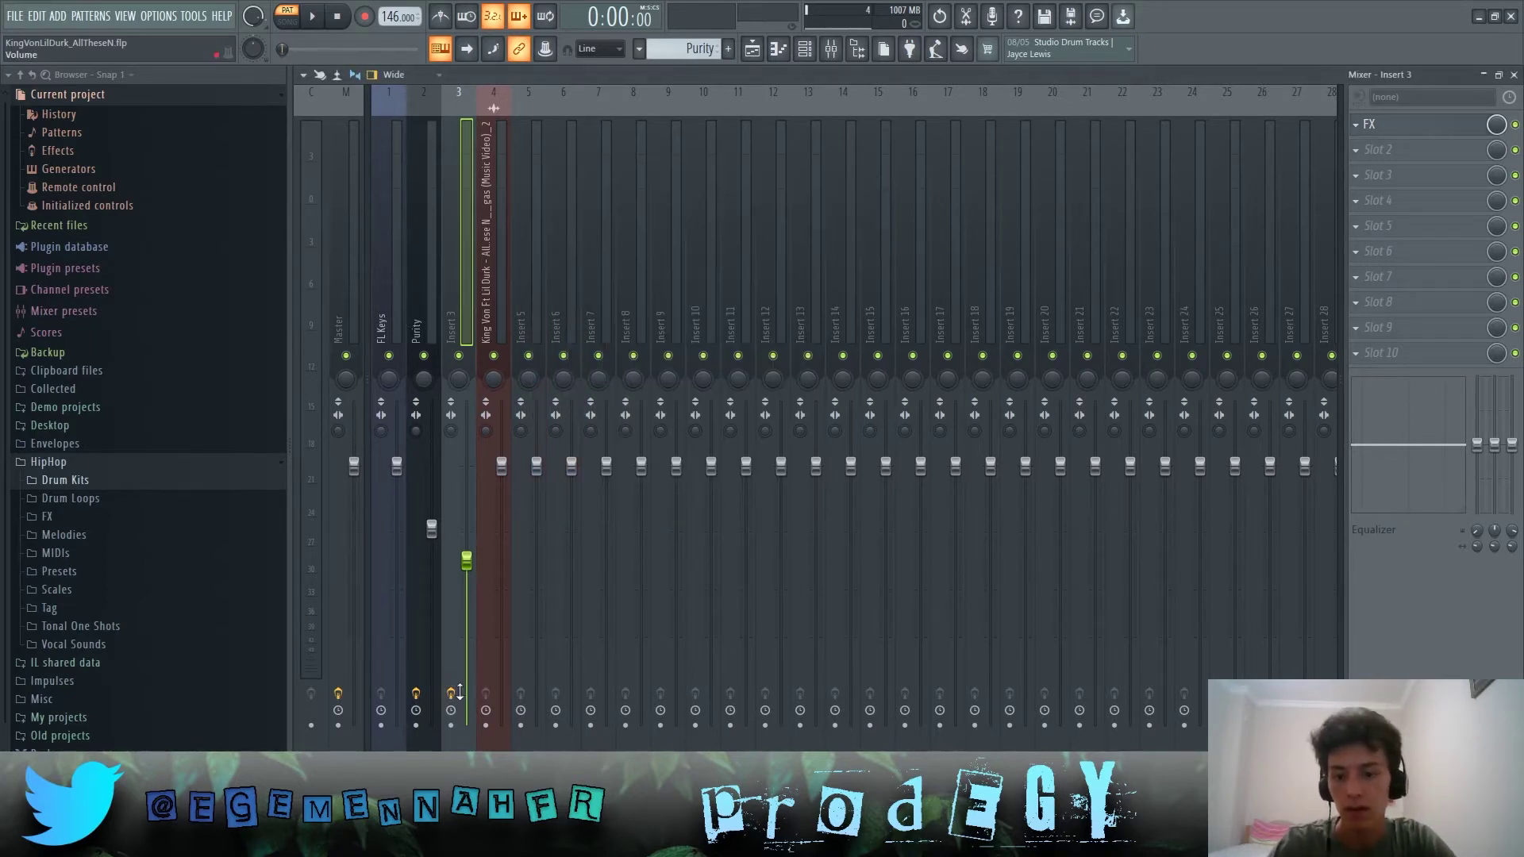
key("space")
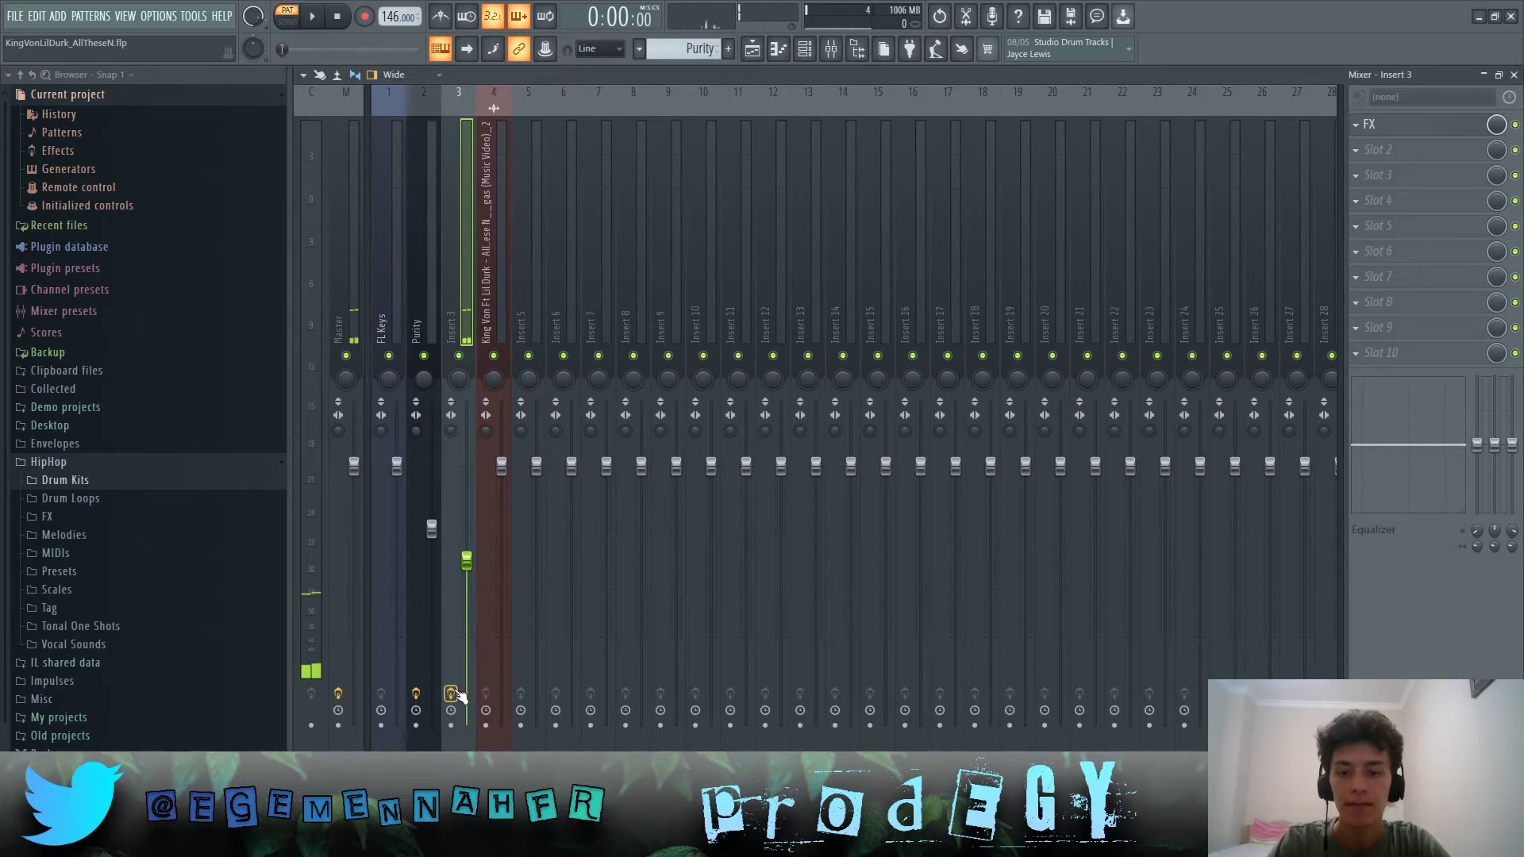
Open the Omnisphere clip from the playlist and play back its counter melody
left_click(751, 50)
scroll(669, 193, "down", 2)
scroll(830, 185, "up", 1)
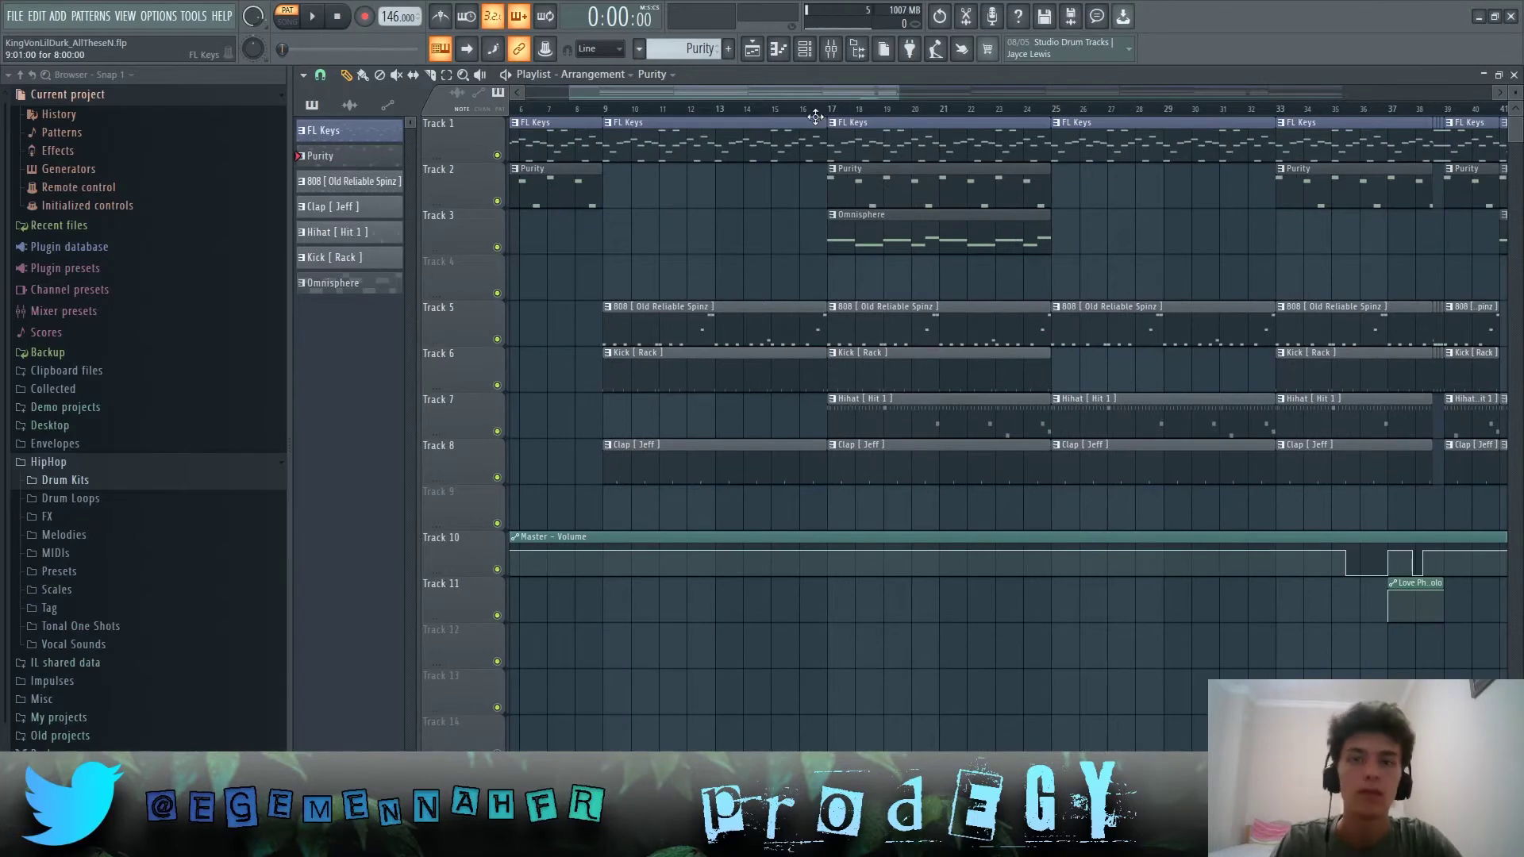
double_click(848, 232)
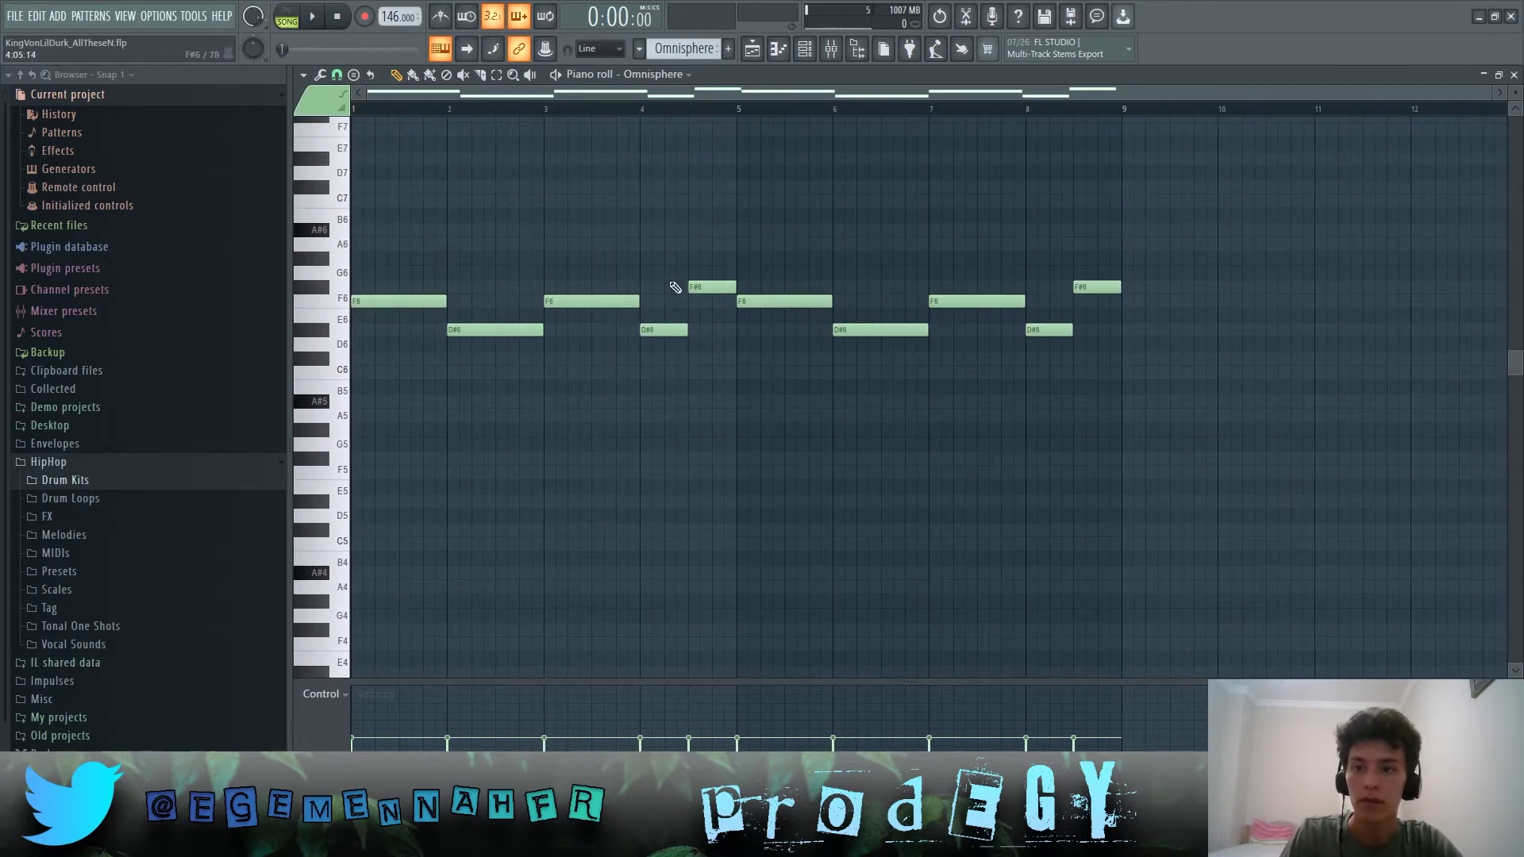
key("space")
scroll(1199, 290, "up", 1)
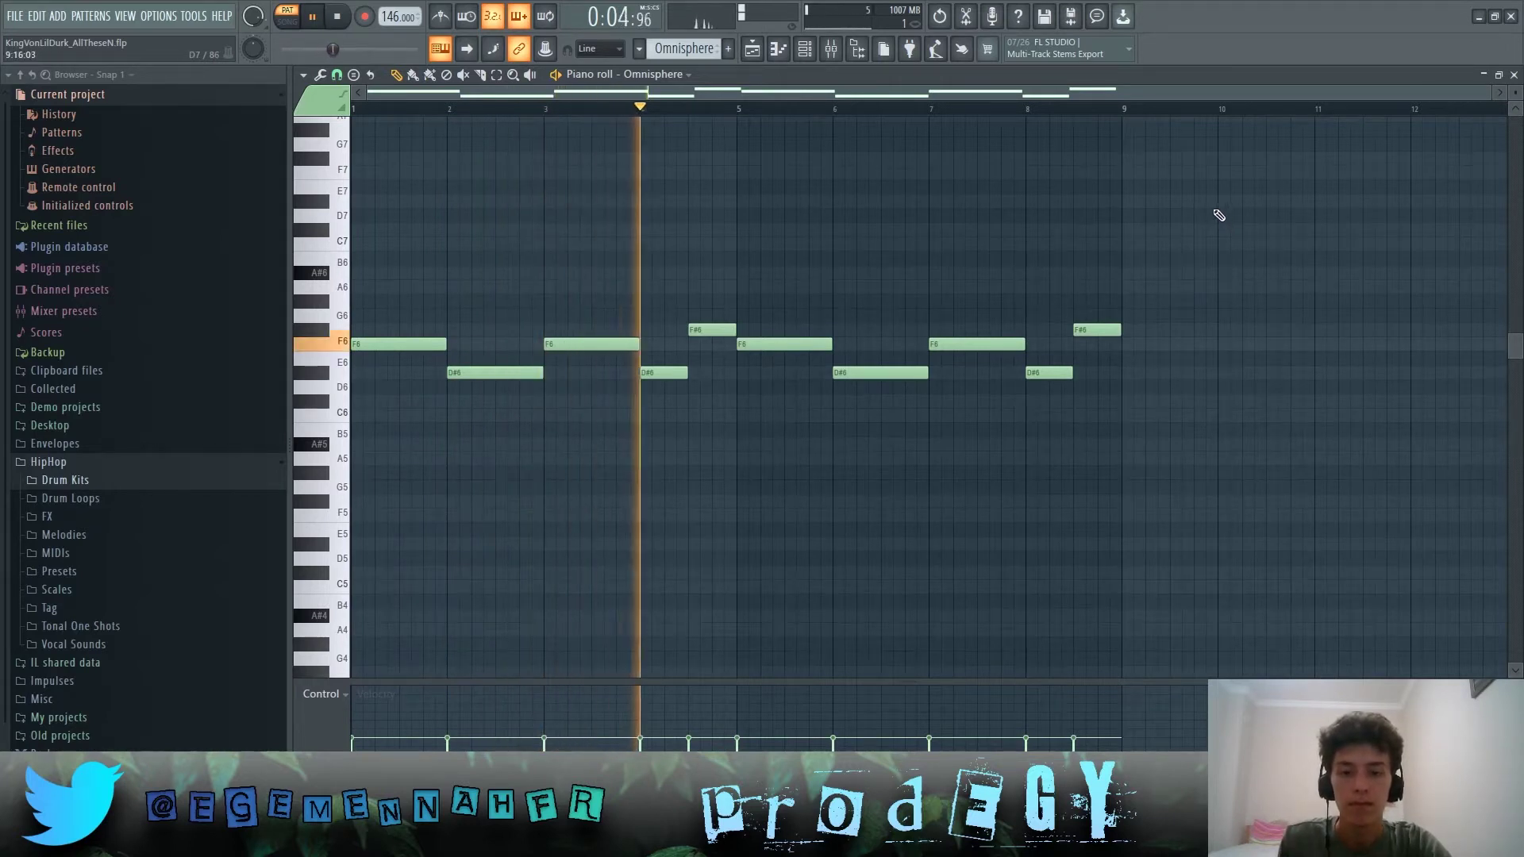
Inspect the patch loaded in Omnisphere, stop playback and check the channel's mixer track
left_click(805, 54)
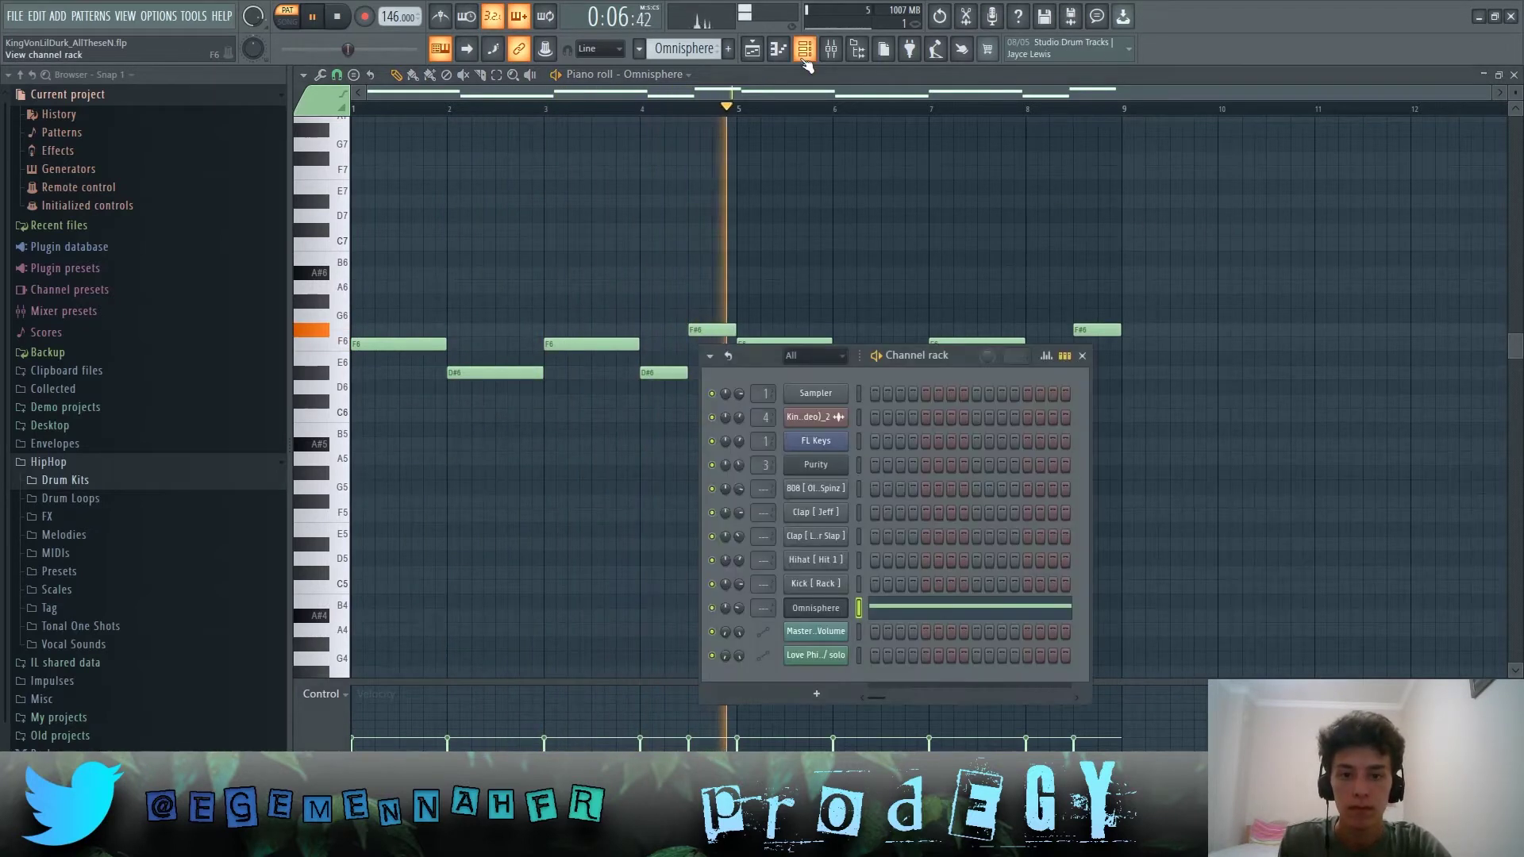
left_click(825, 610)
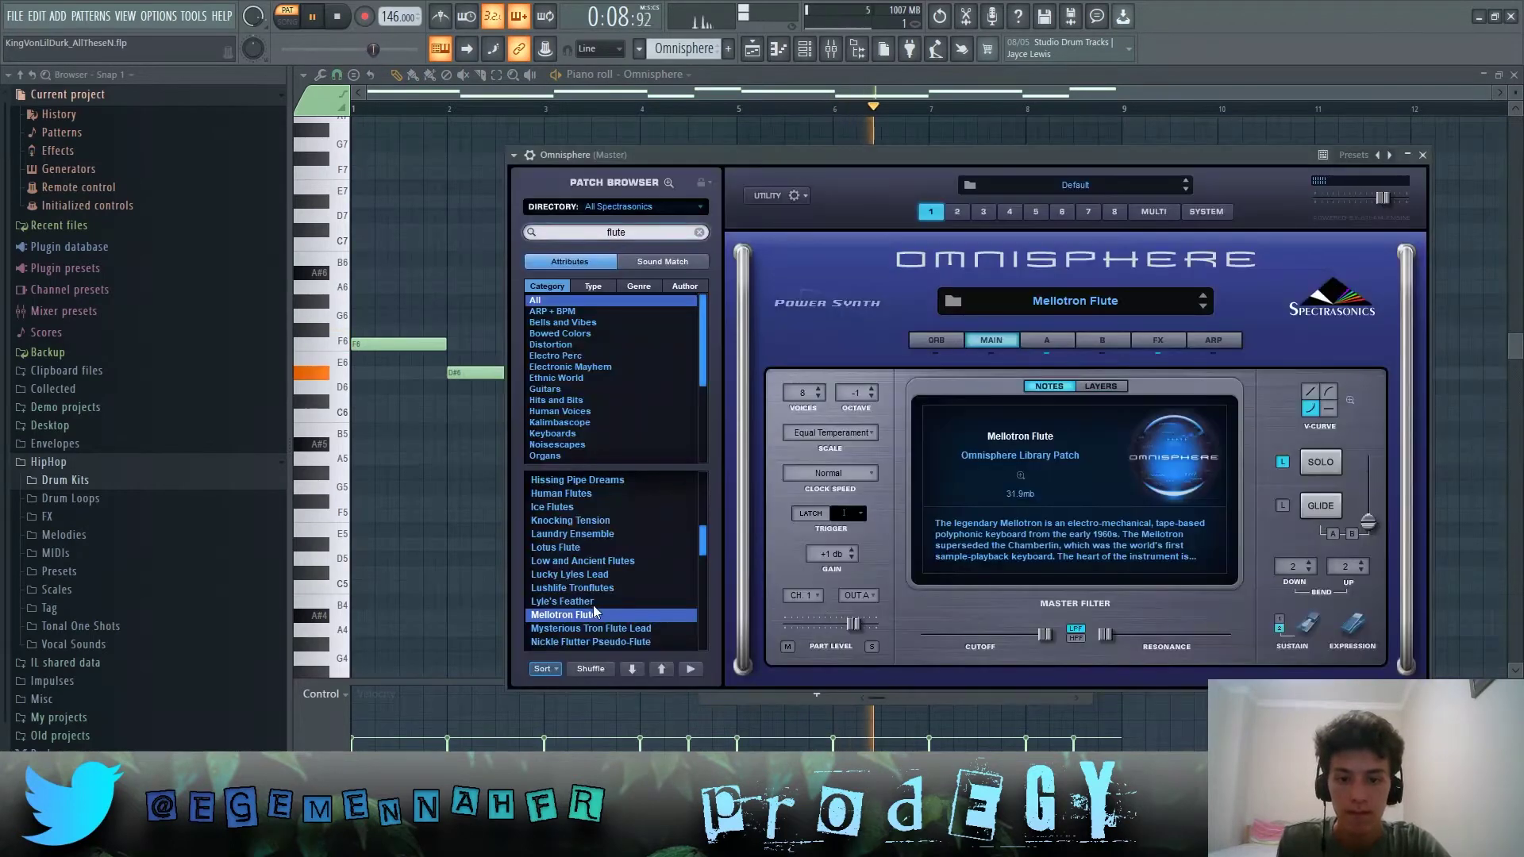
right_click(420, 538)
key("space")
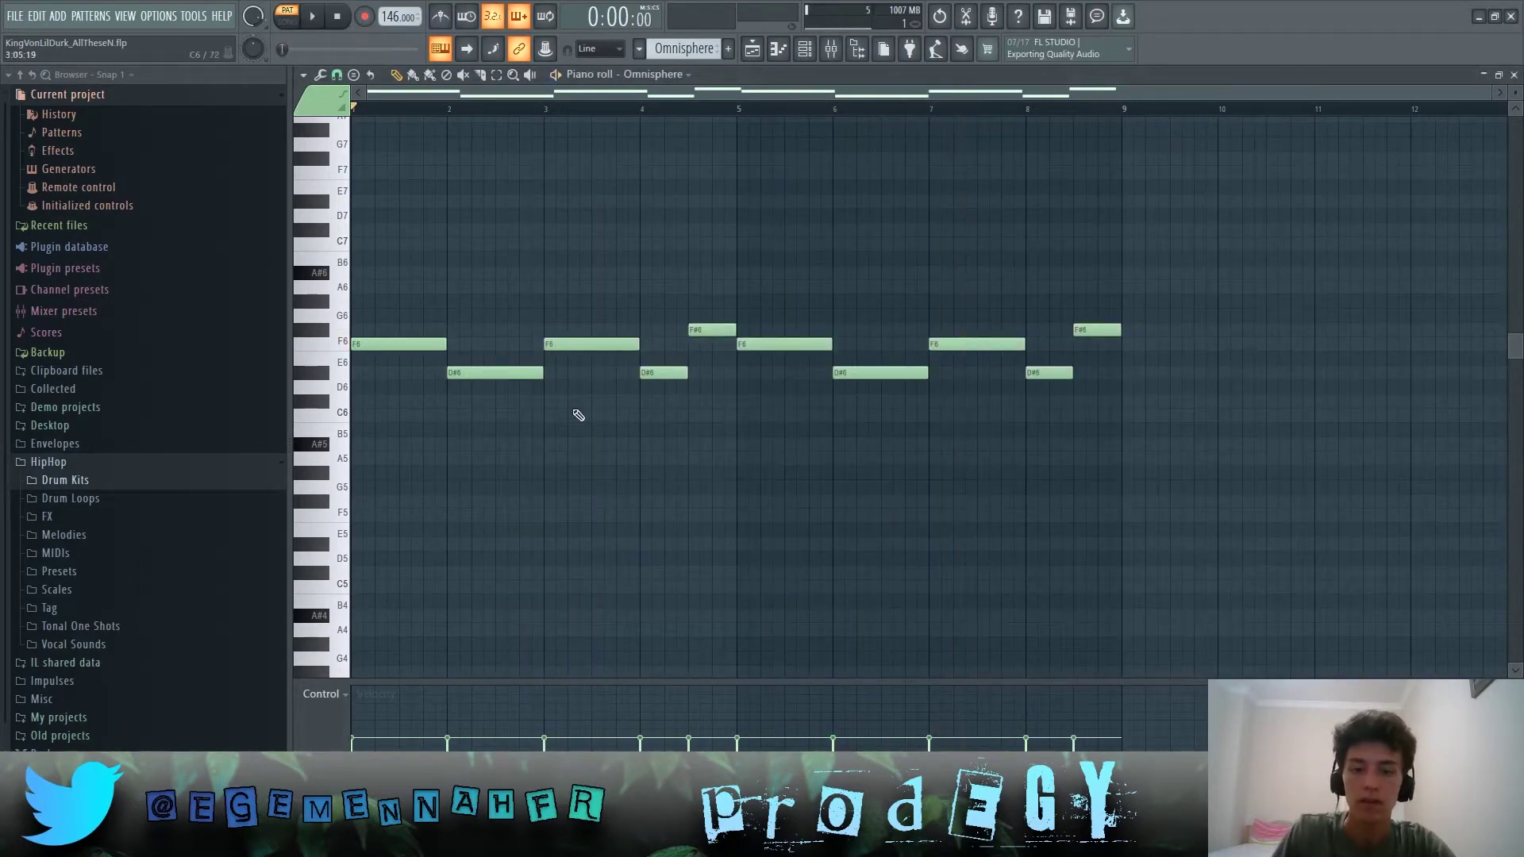
left_click(829, 50)
left_click(810, 51)
left_click(807, 50)
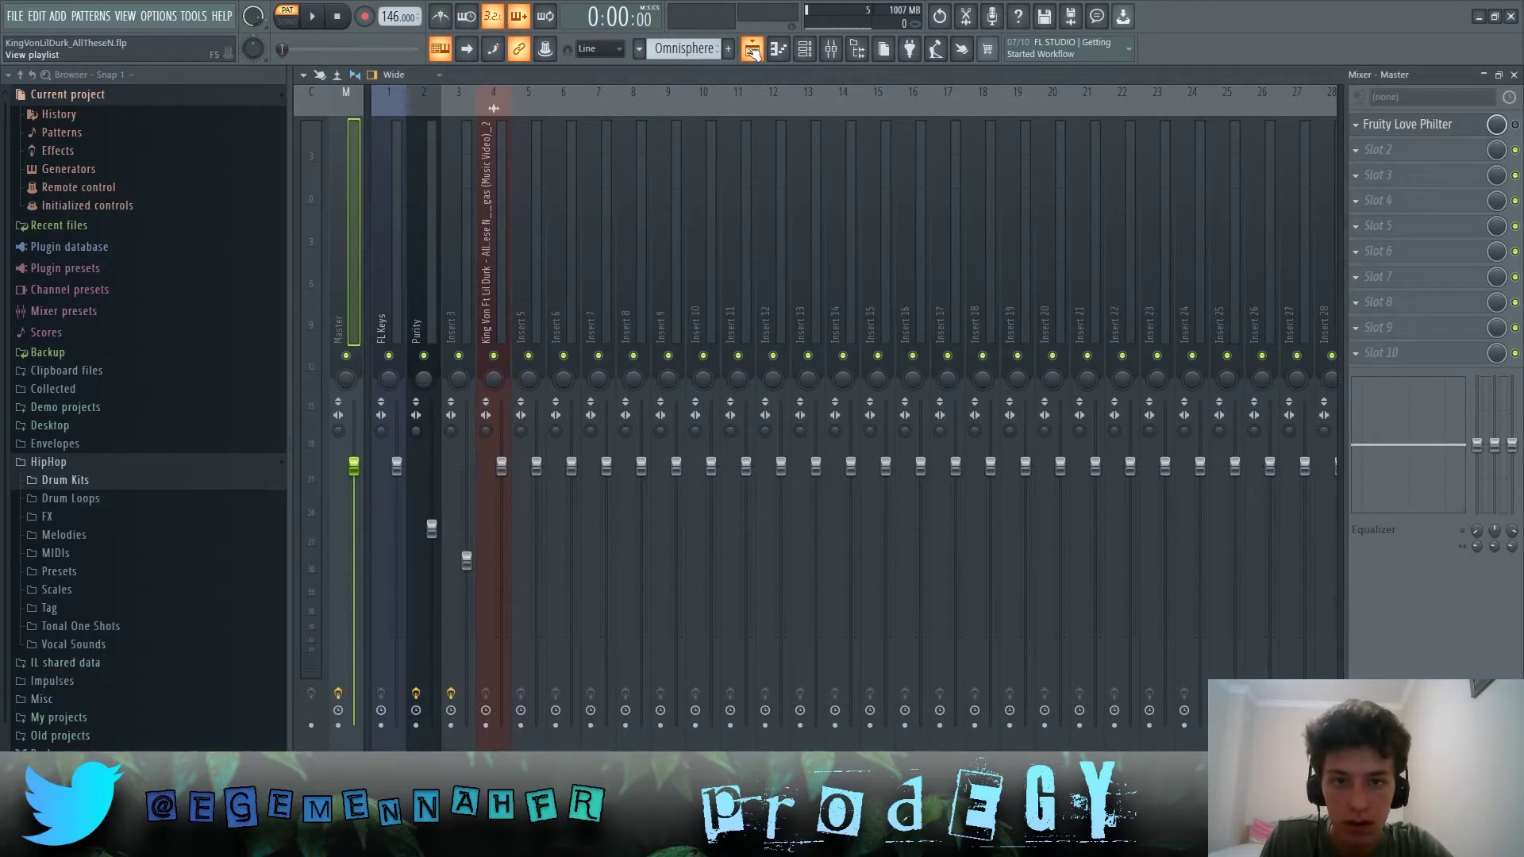
Open the Clap [ Jeff ] clip from the playlist and inspect the sample settings of both clap channels
left_click(752, 50)
scroll(662, 240, "up", 4)
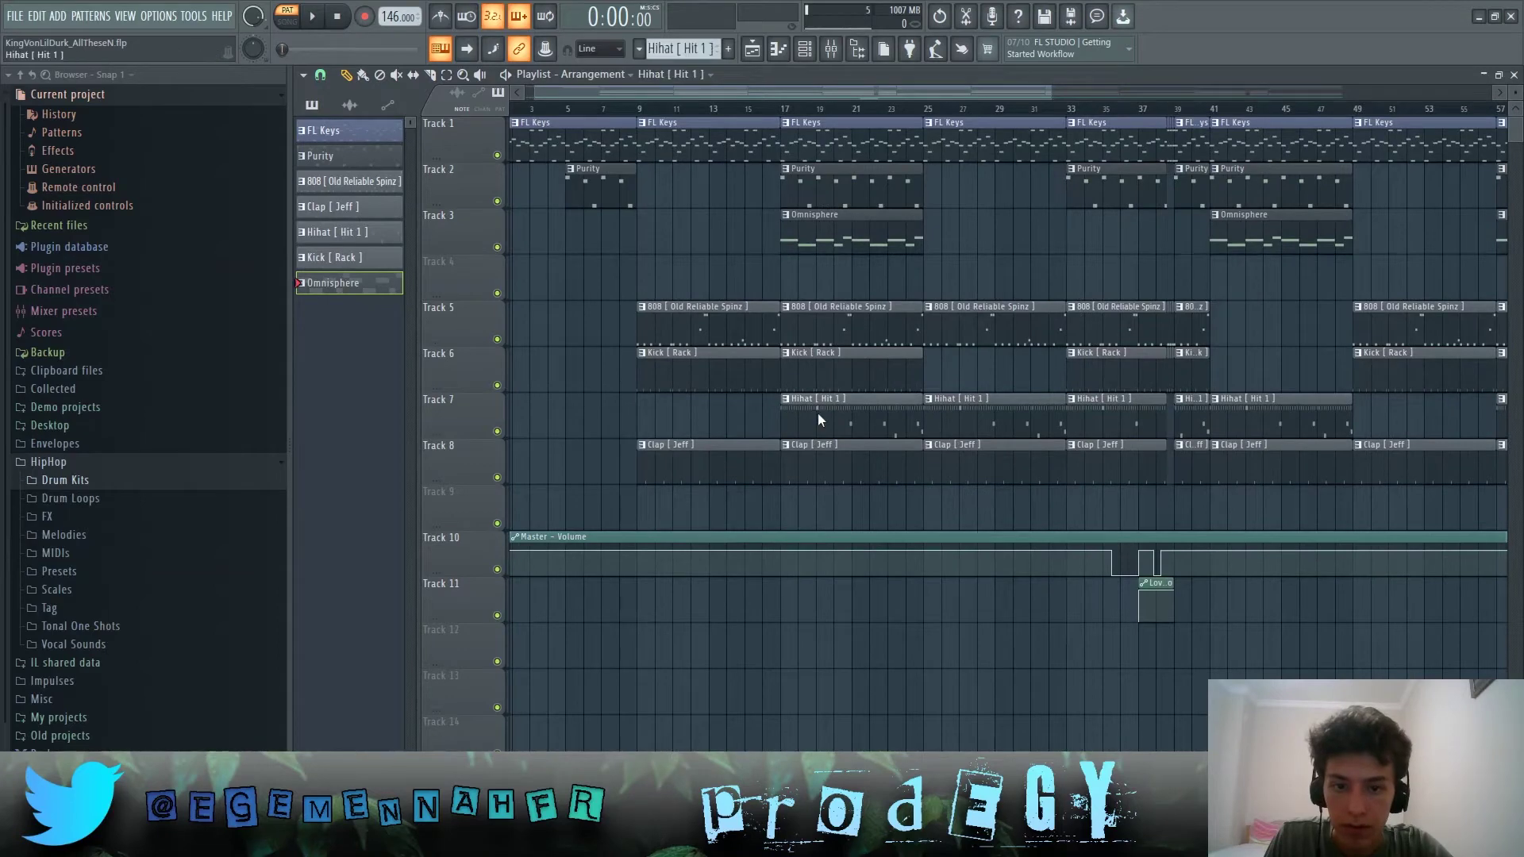
double_click(735, 454)
scroll(460, 398, "down", 6)
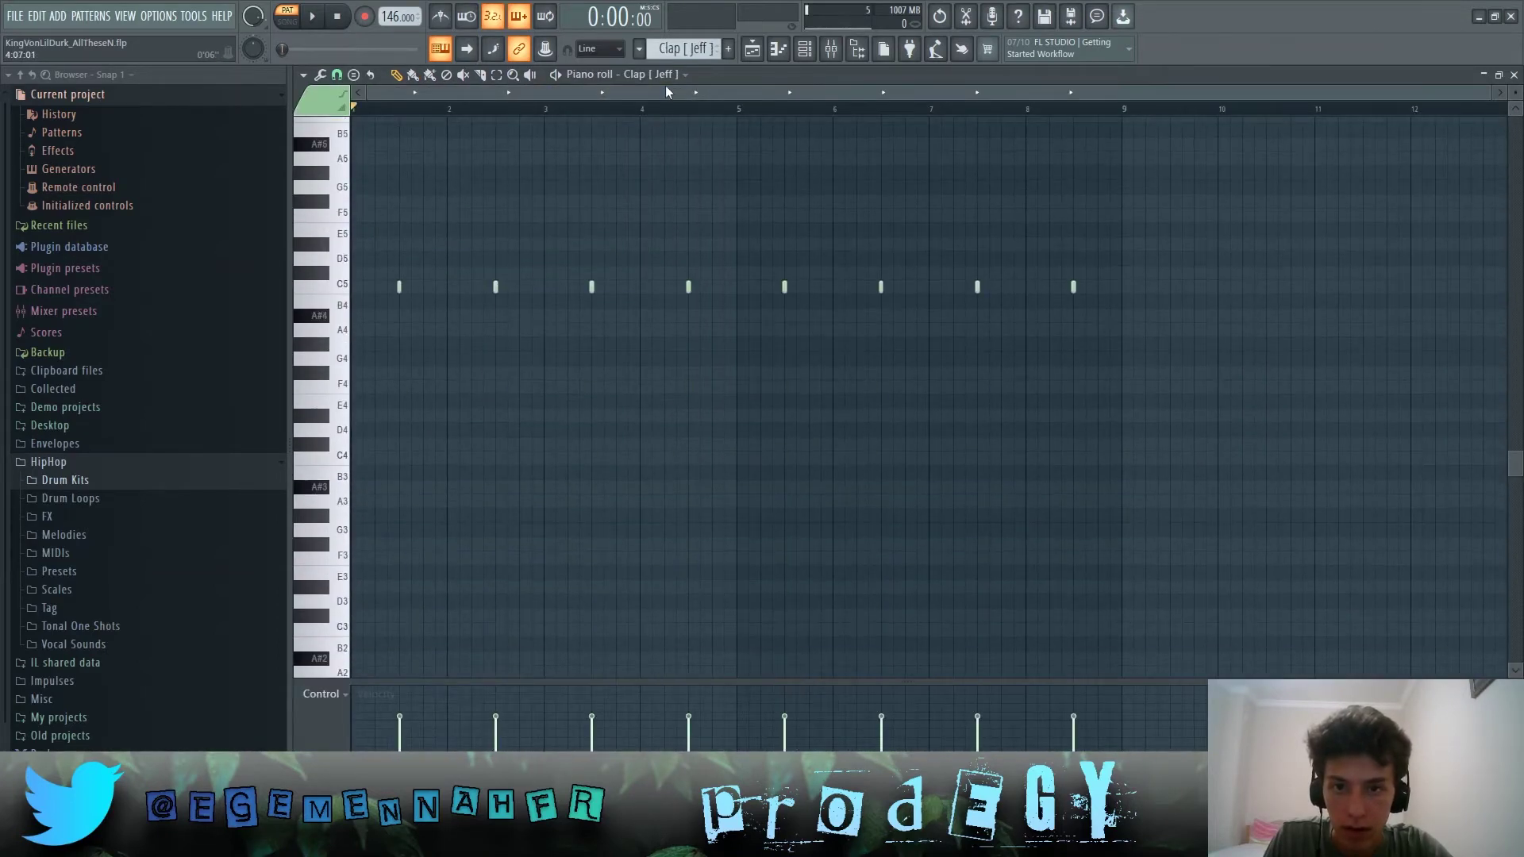
left_click(804, 49)
left_click(823, 518)
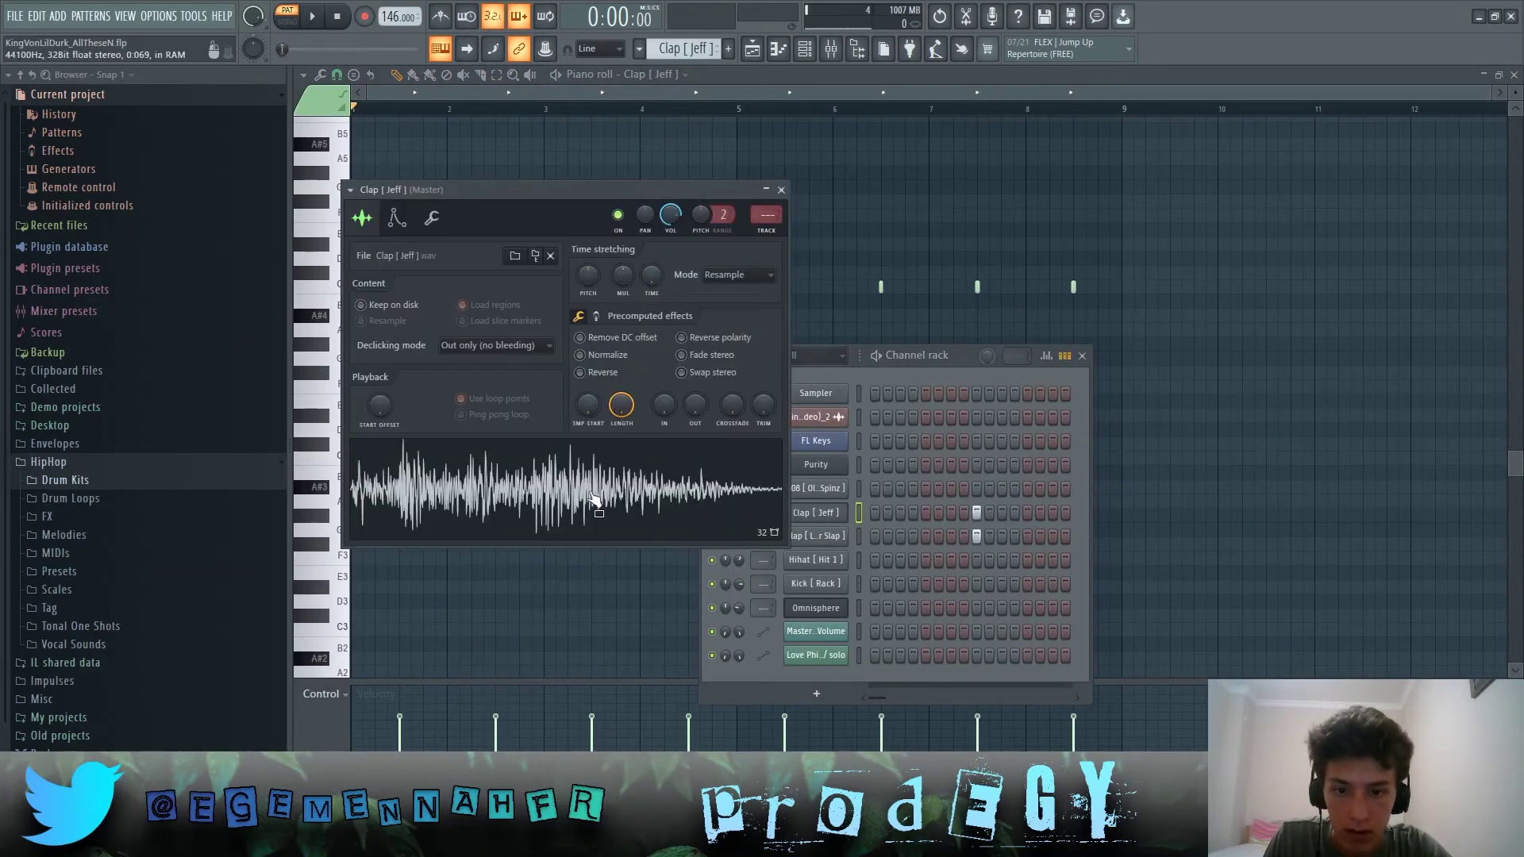
left_click(806, 540)
left_click(802, 210)
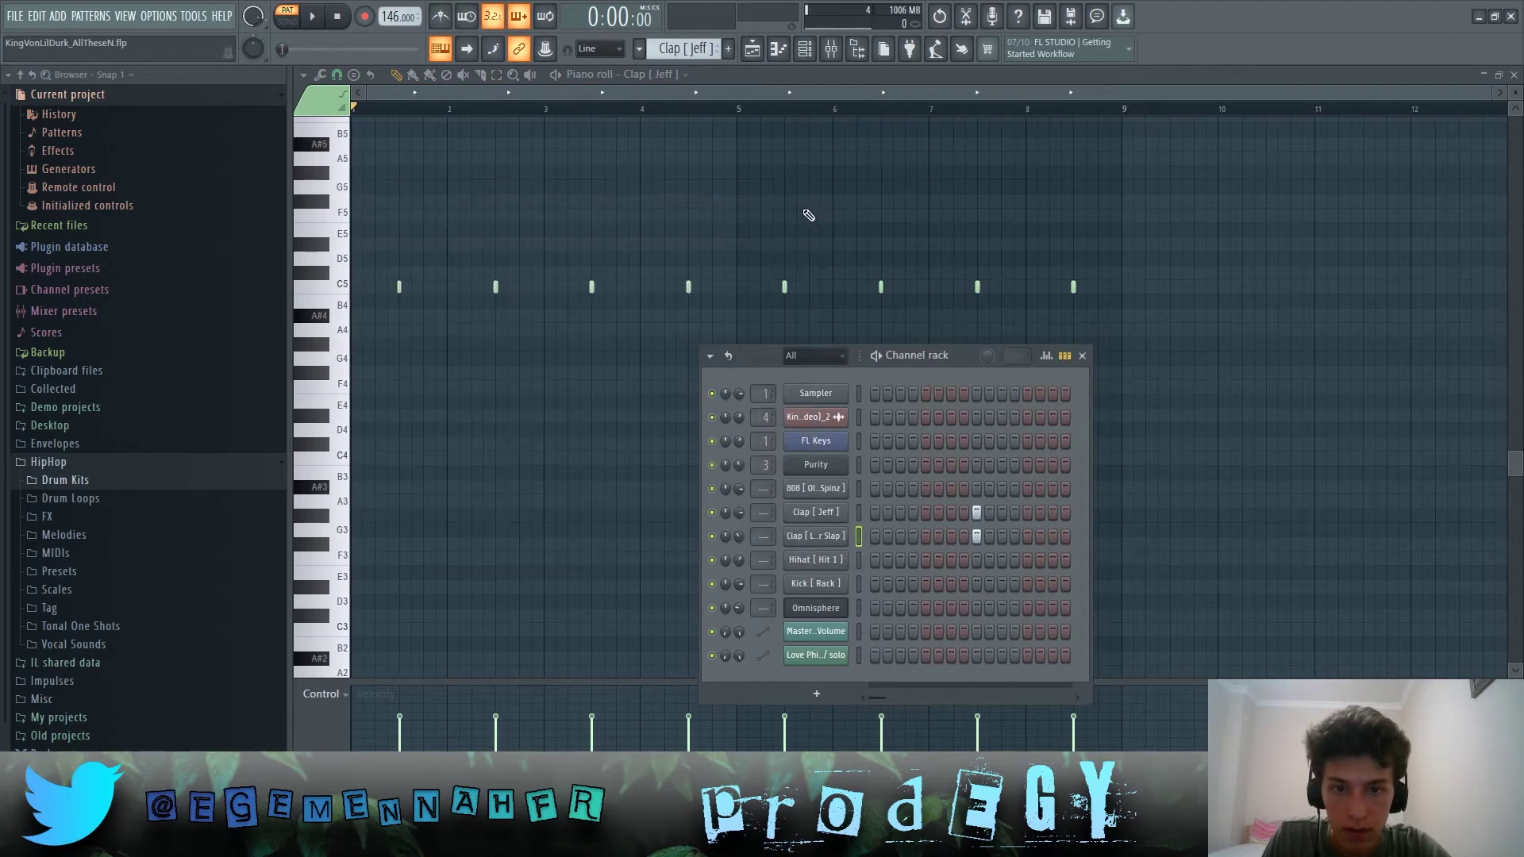
Hide the channel rack and play back the clap pattern
key("F6")
key("space")
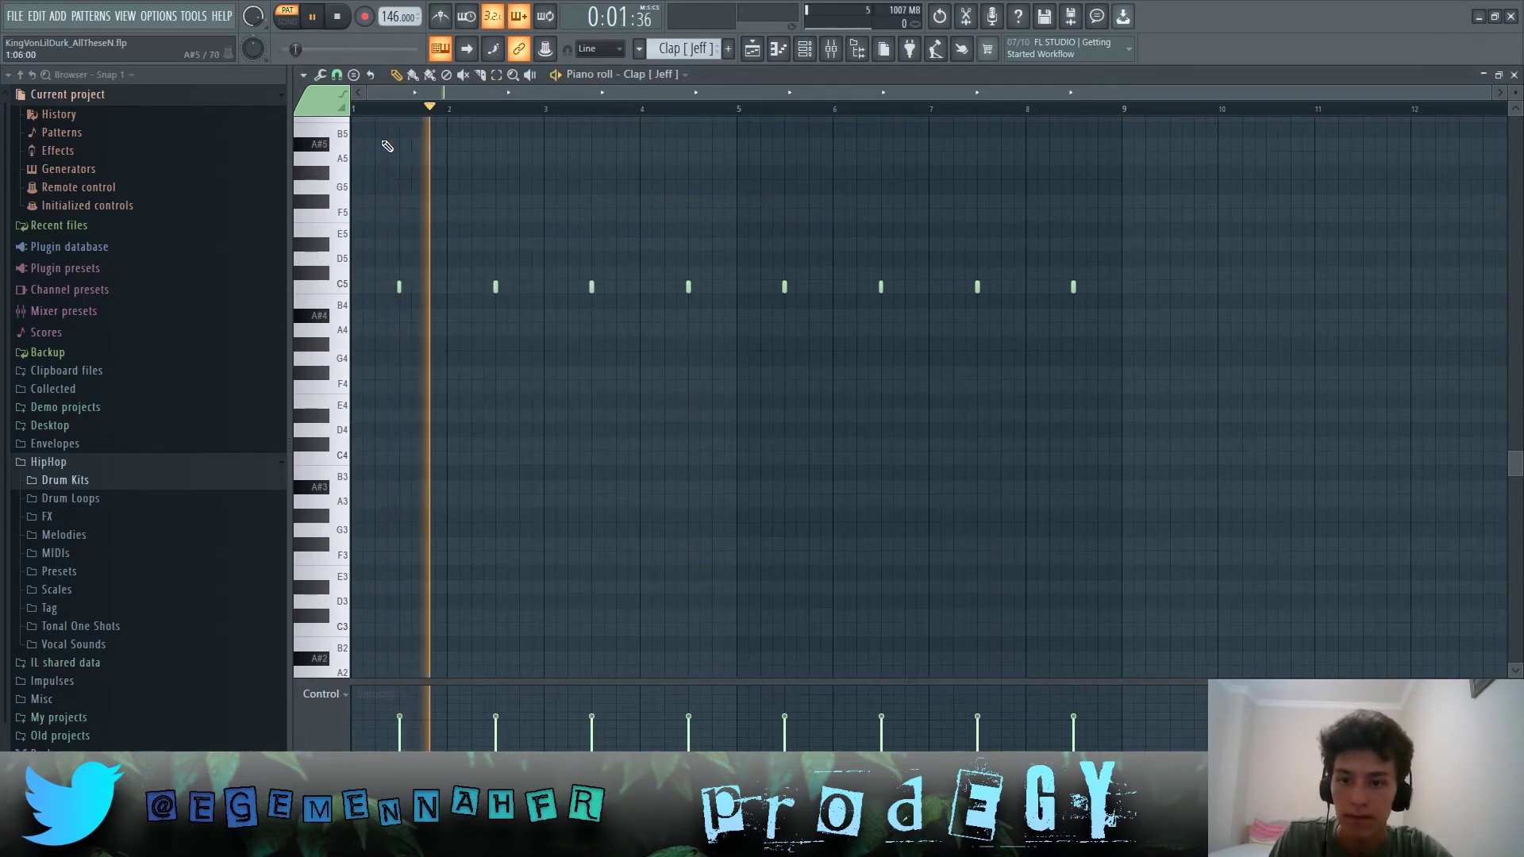
key("space")
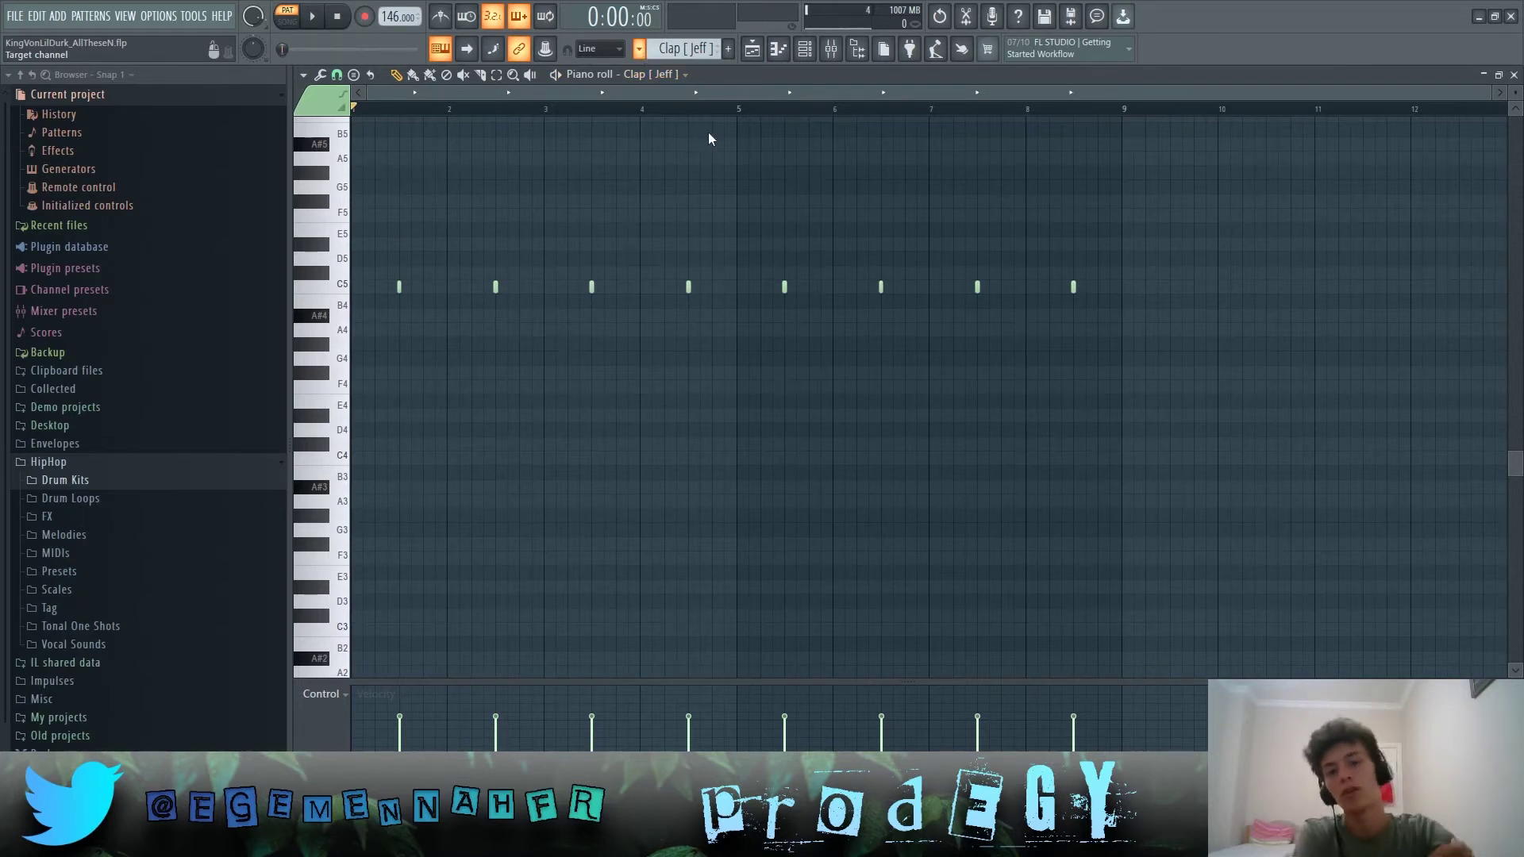
Switch to the Hihat [ Hit 1 ] pattern, show its notes in the piano roll and inspect the hi-hat sample settings
key("plus")
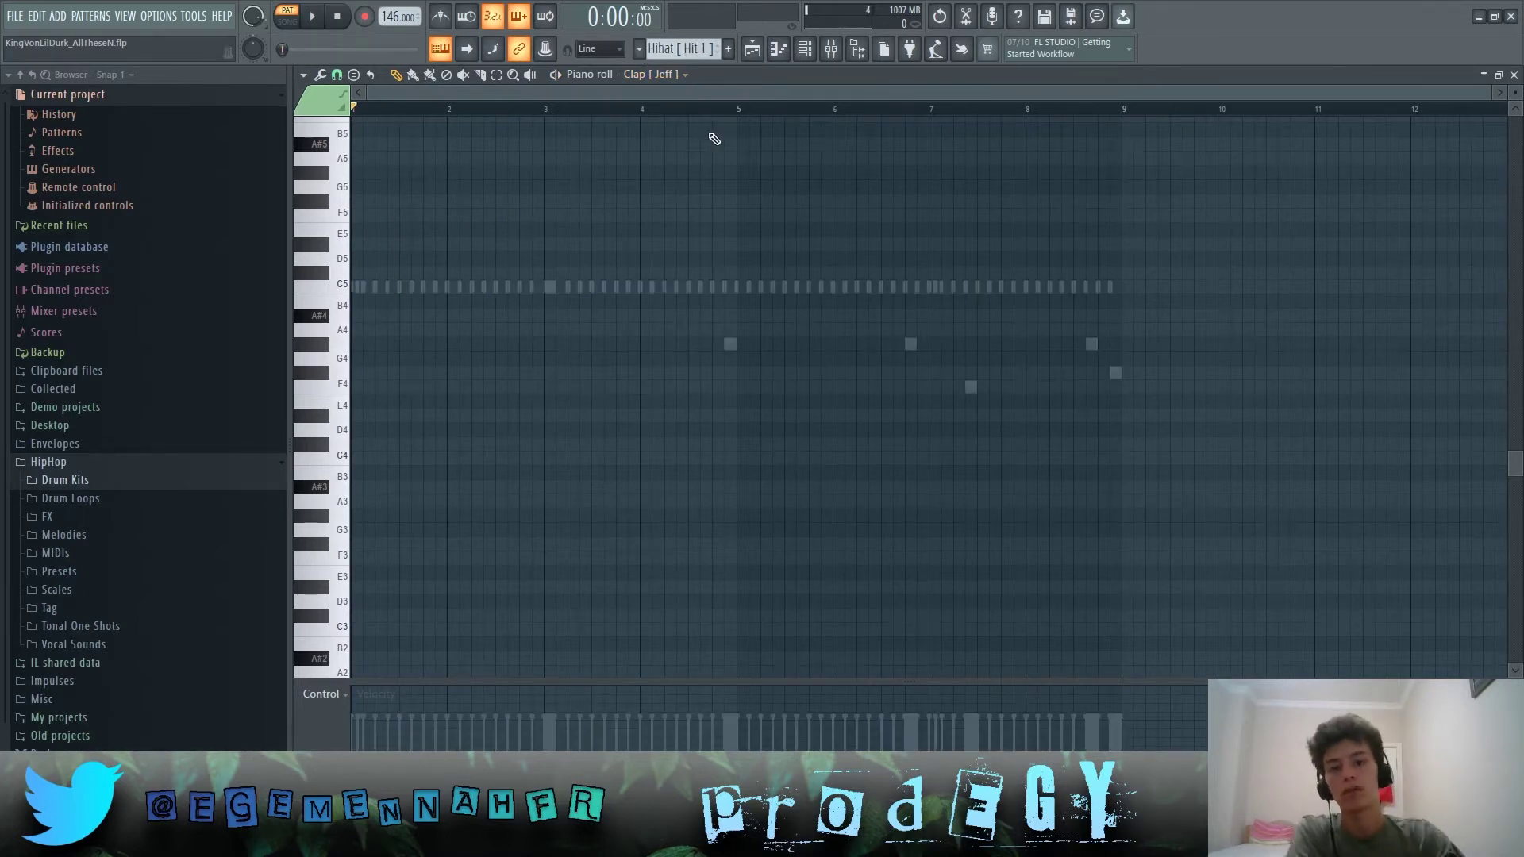
left_click(707, 261)
left_click(786, 50)
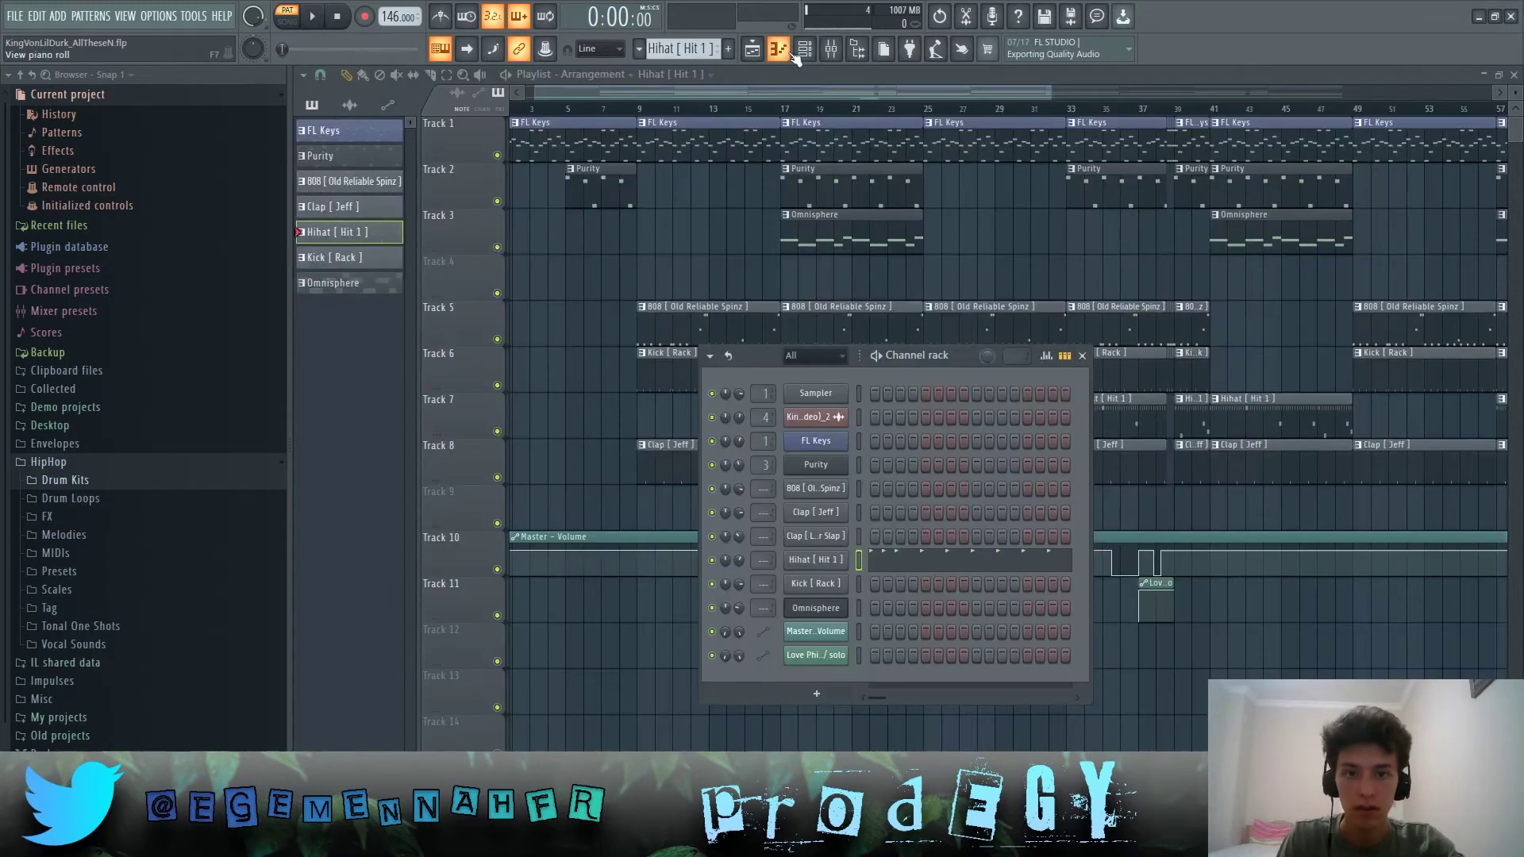
left_click(786, 51)
left_click(804, 50)
left_click(816, 566)
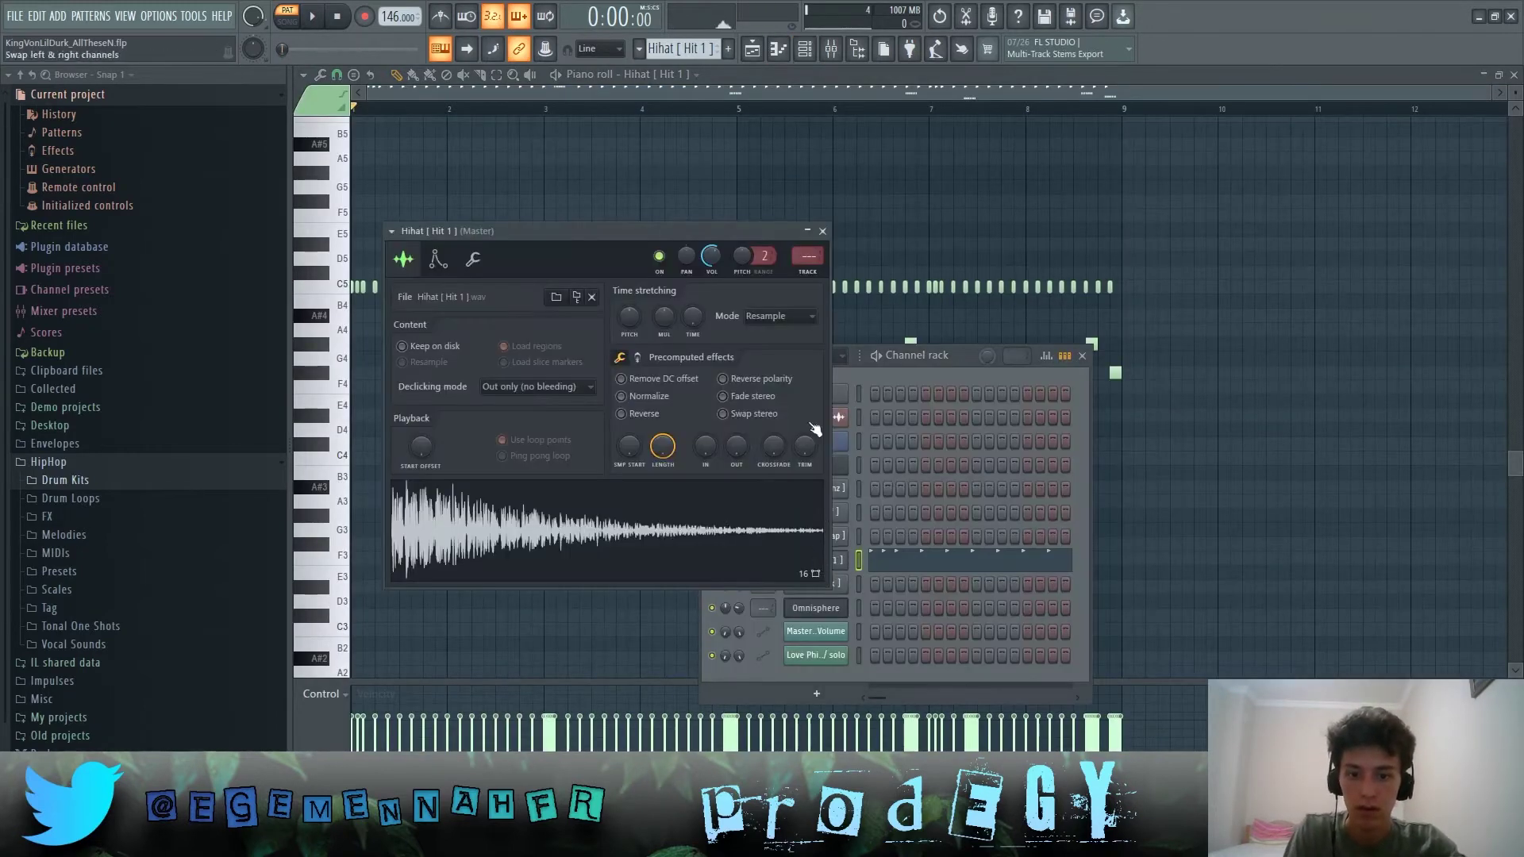
left_click(834, 232)
Hide the channel rack and play back the hi-hat pattern
right_click(950, 221)
key("space")
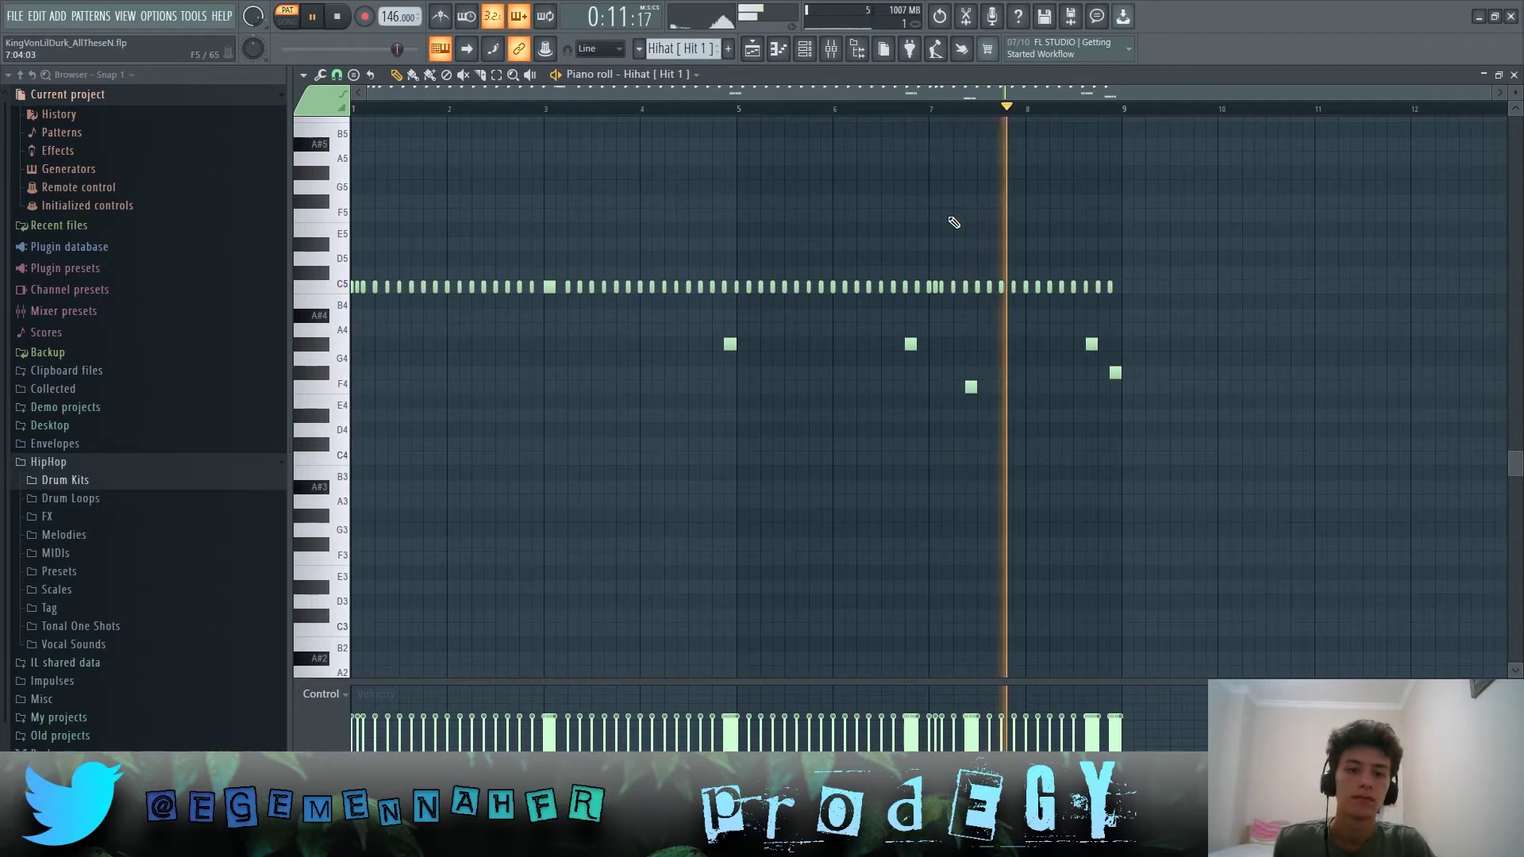
key("space")
Raise the five hi-hat notes below C5 by one semitone, and the two lowest of them by another semitone
left_click_drag(1146, 440, 579, 318)
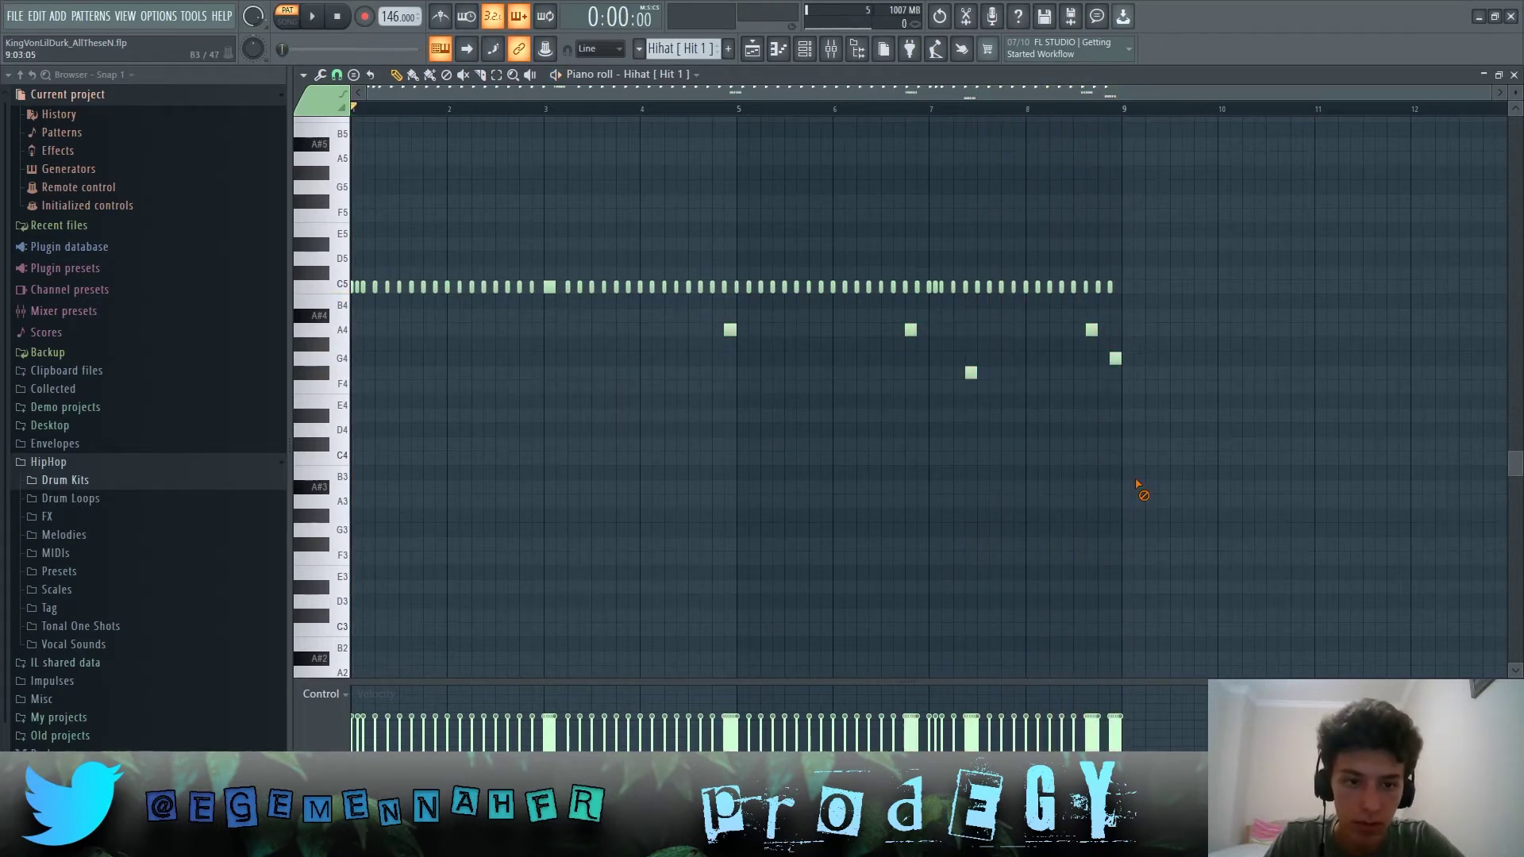
left_click_drag(1173, 479, 891, 366)
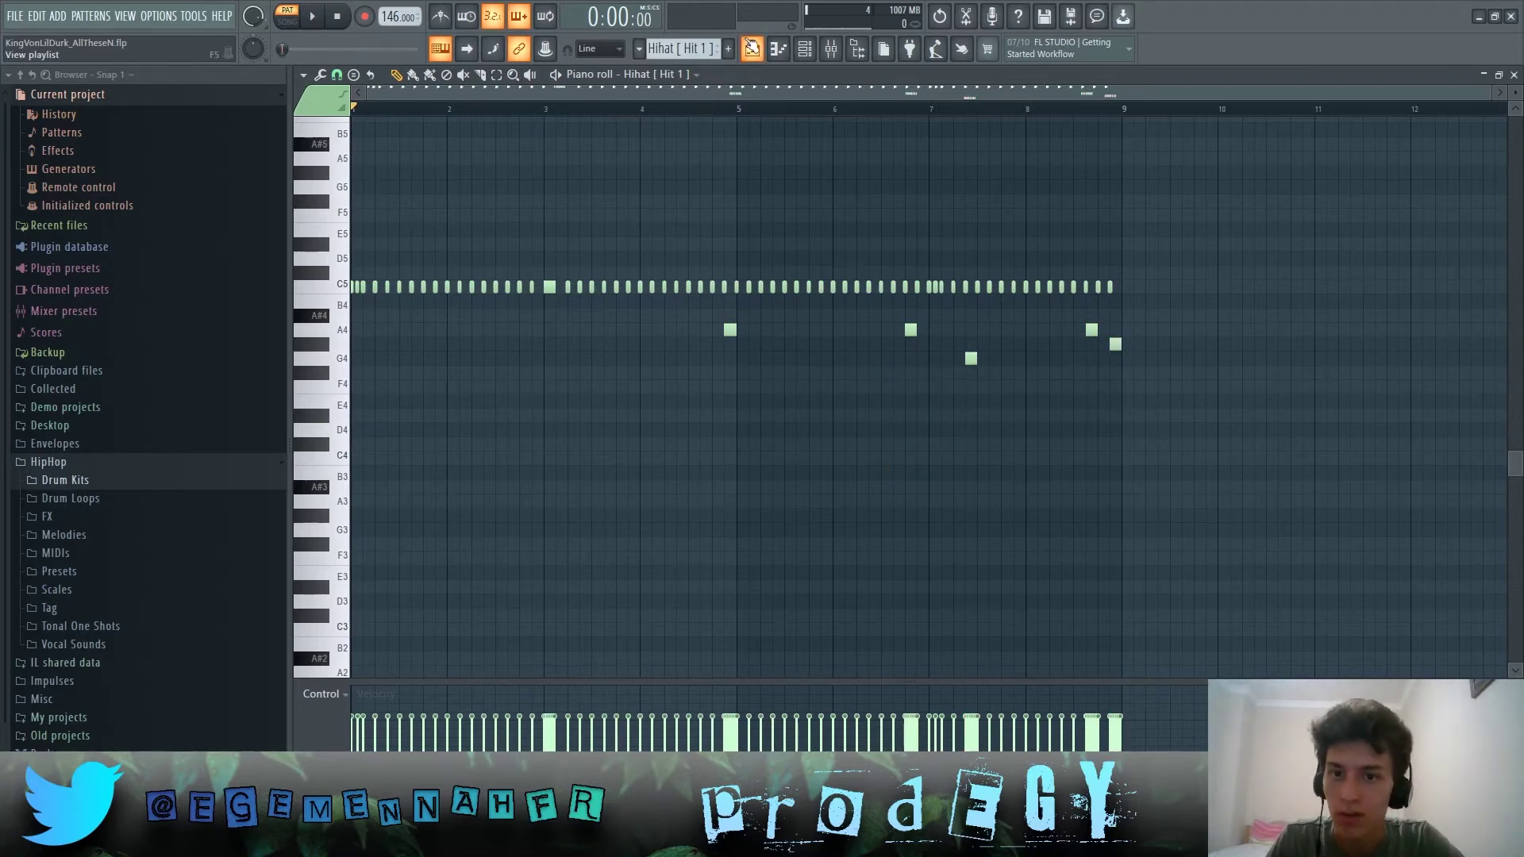
Show the 808 [ Old Reliable Spinz ] pattern's notes in the piano roll and play the pattern back
left_click(751, 48)
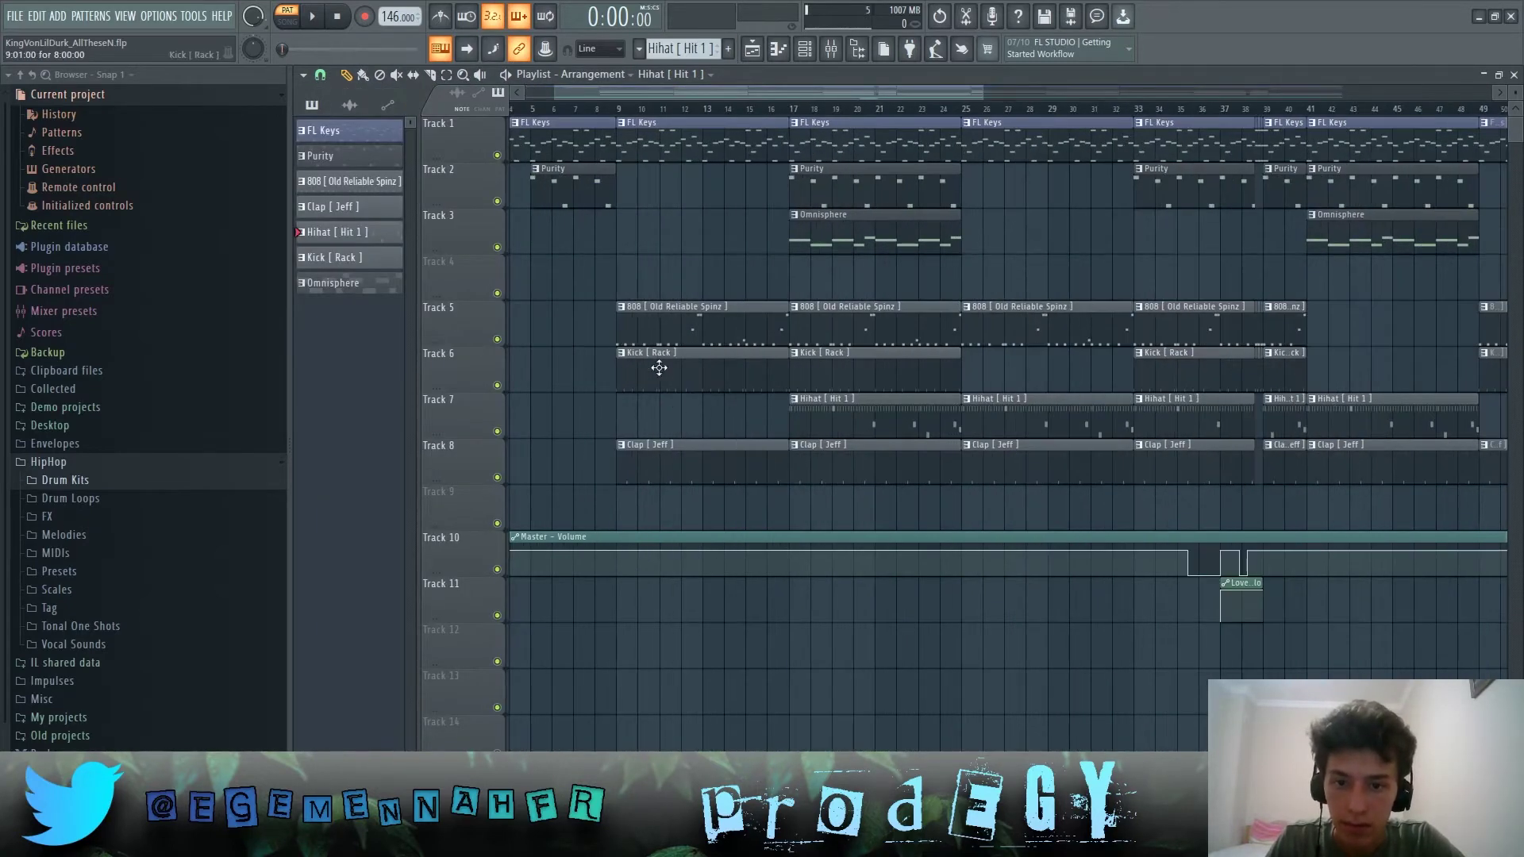
double_click(657, 337)
scroll(527, 245, "up", 3)
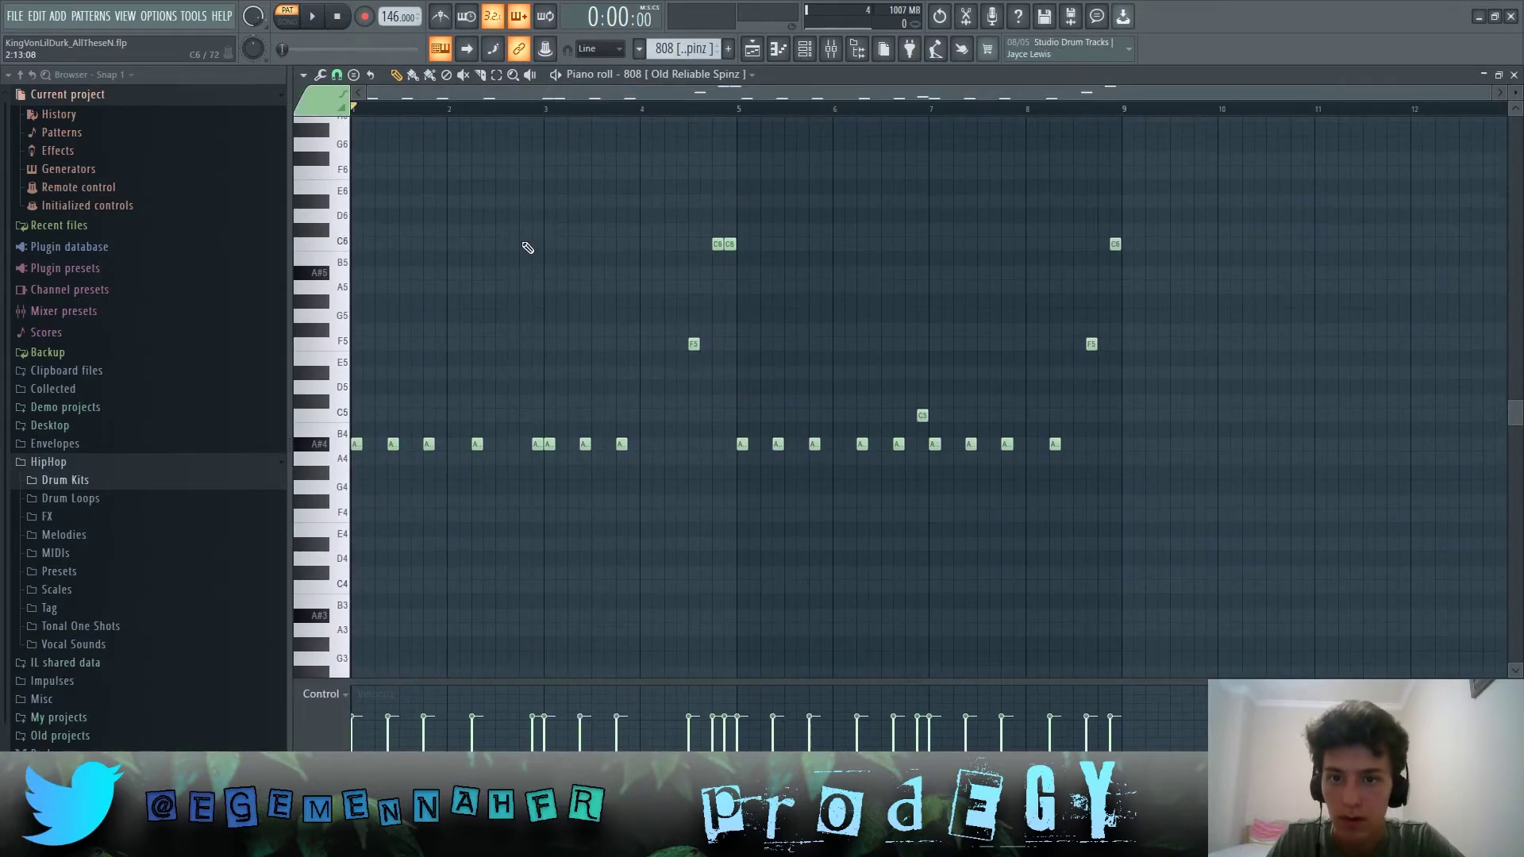
key("space")
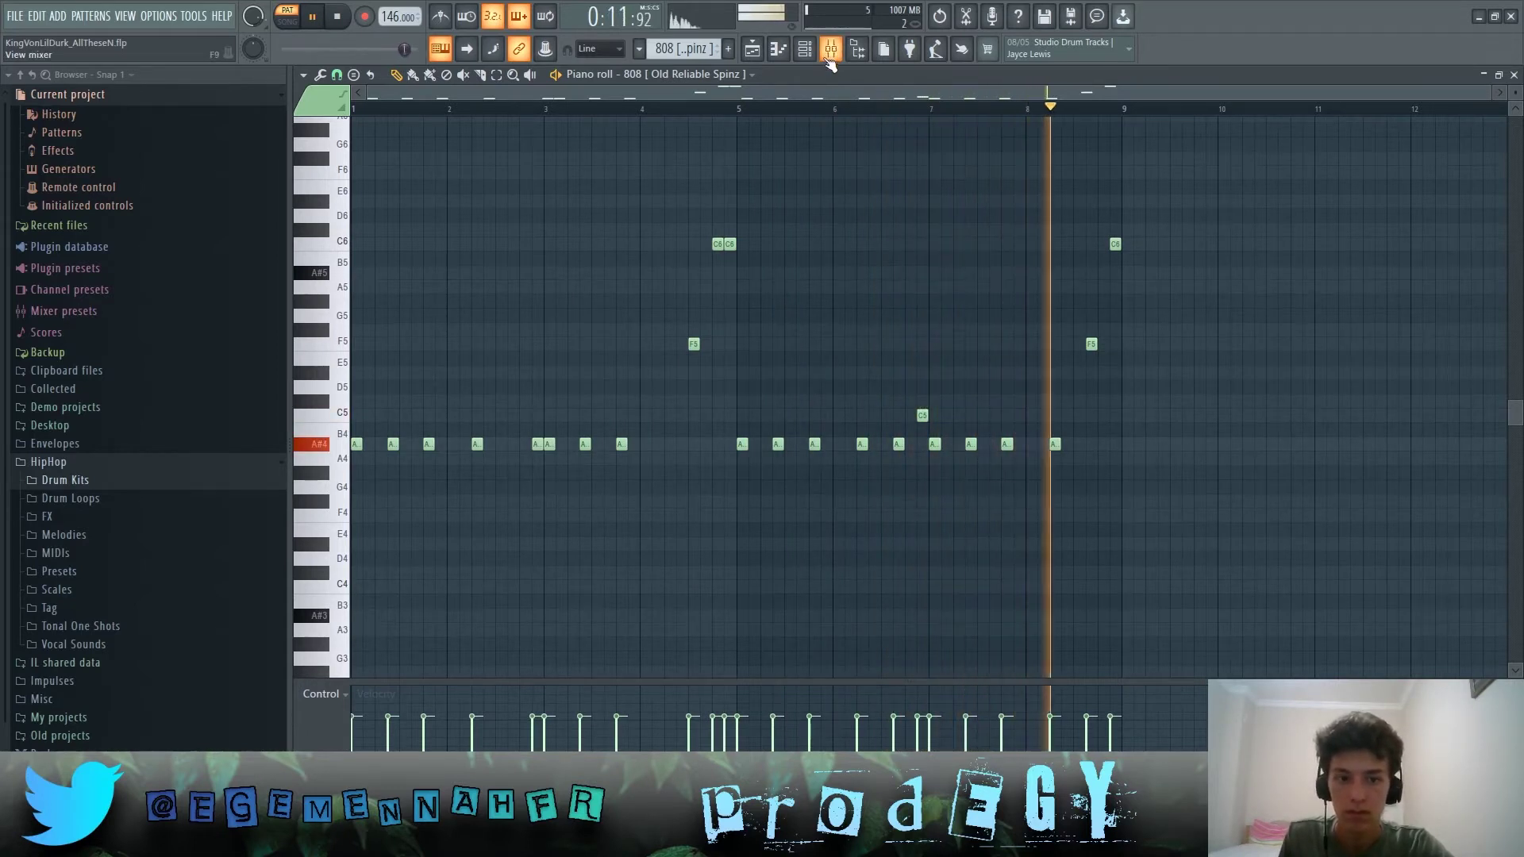
key("space")
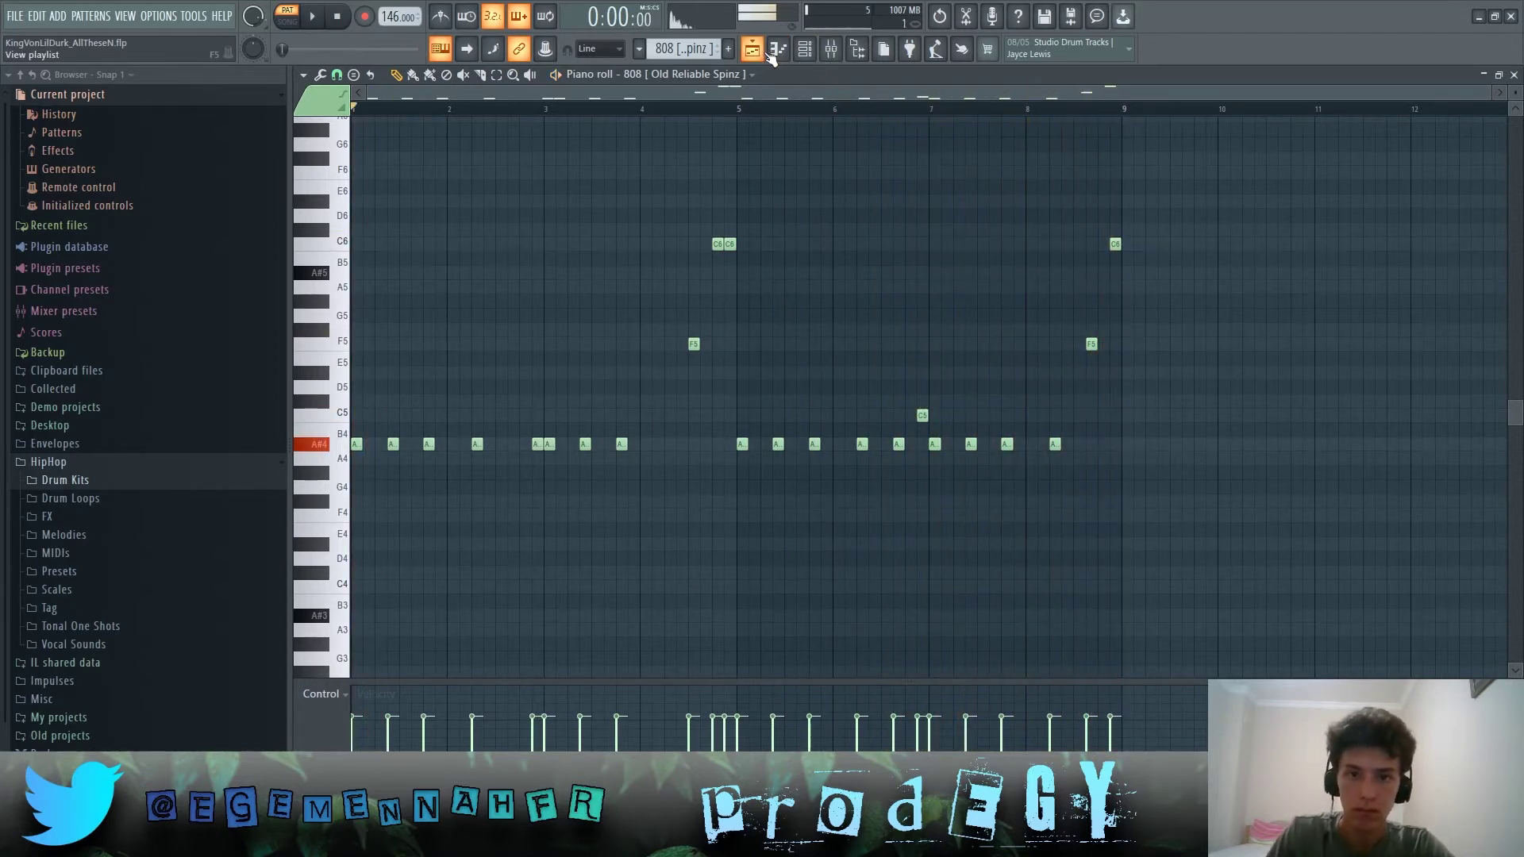
Add Fruity parametric EQ 2 to the 808's mixer track, Insert 5, with band 7 as a low pass at about 3730 Hz
left_click(815, 57)
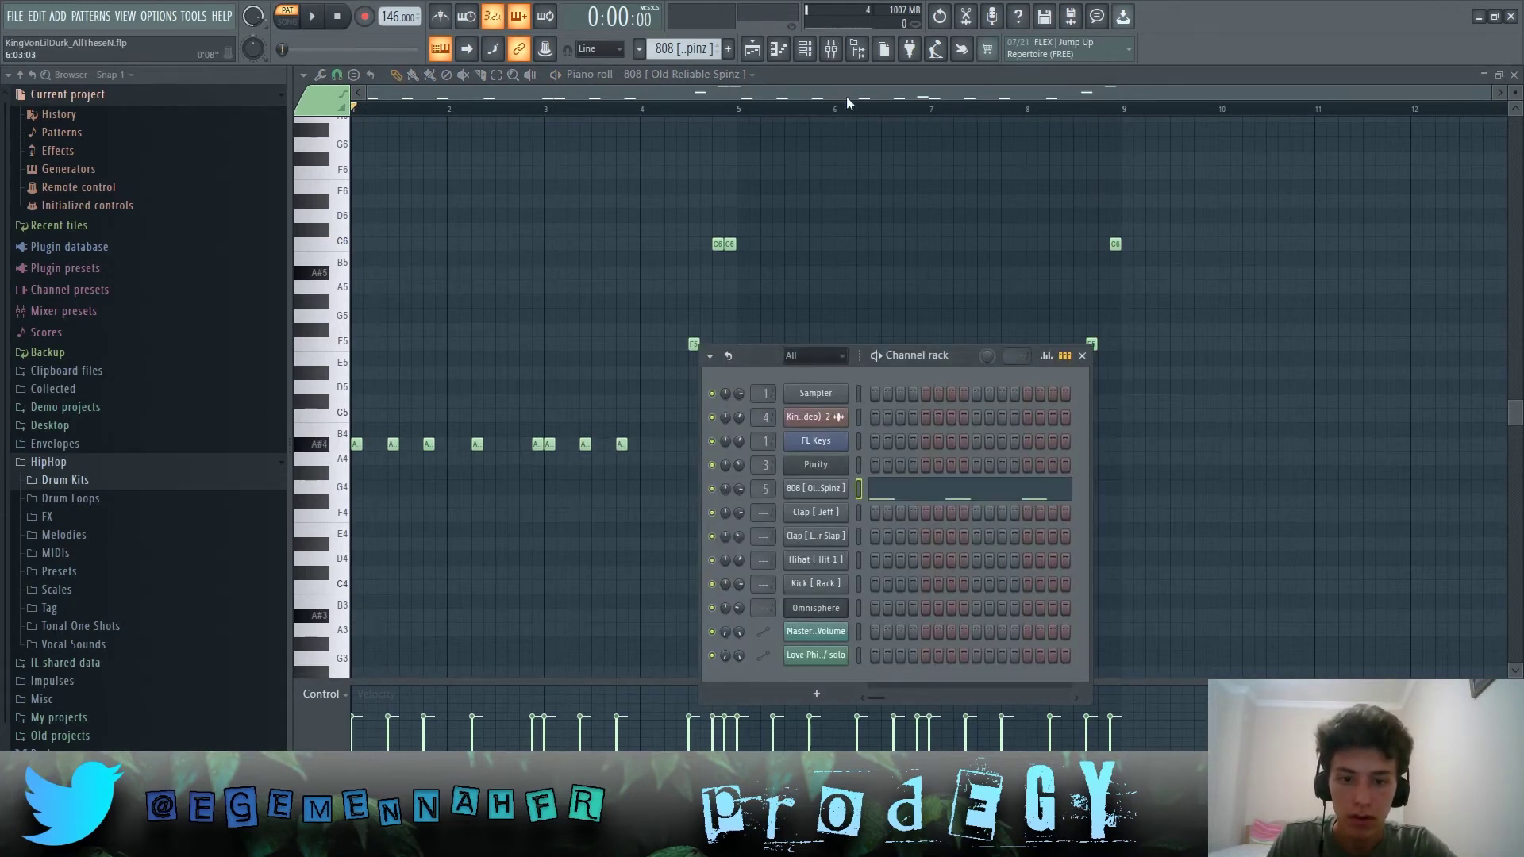
left_click(831, 58)
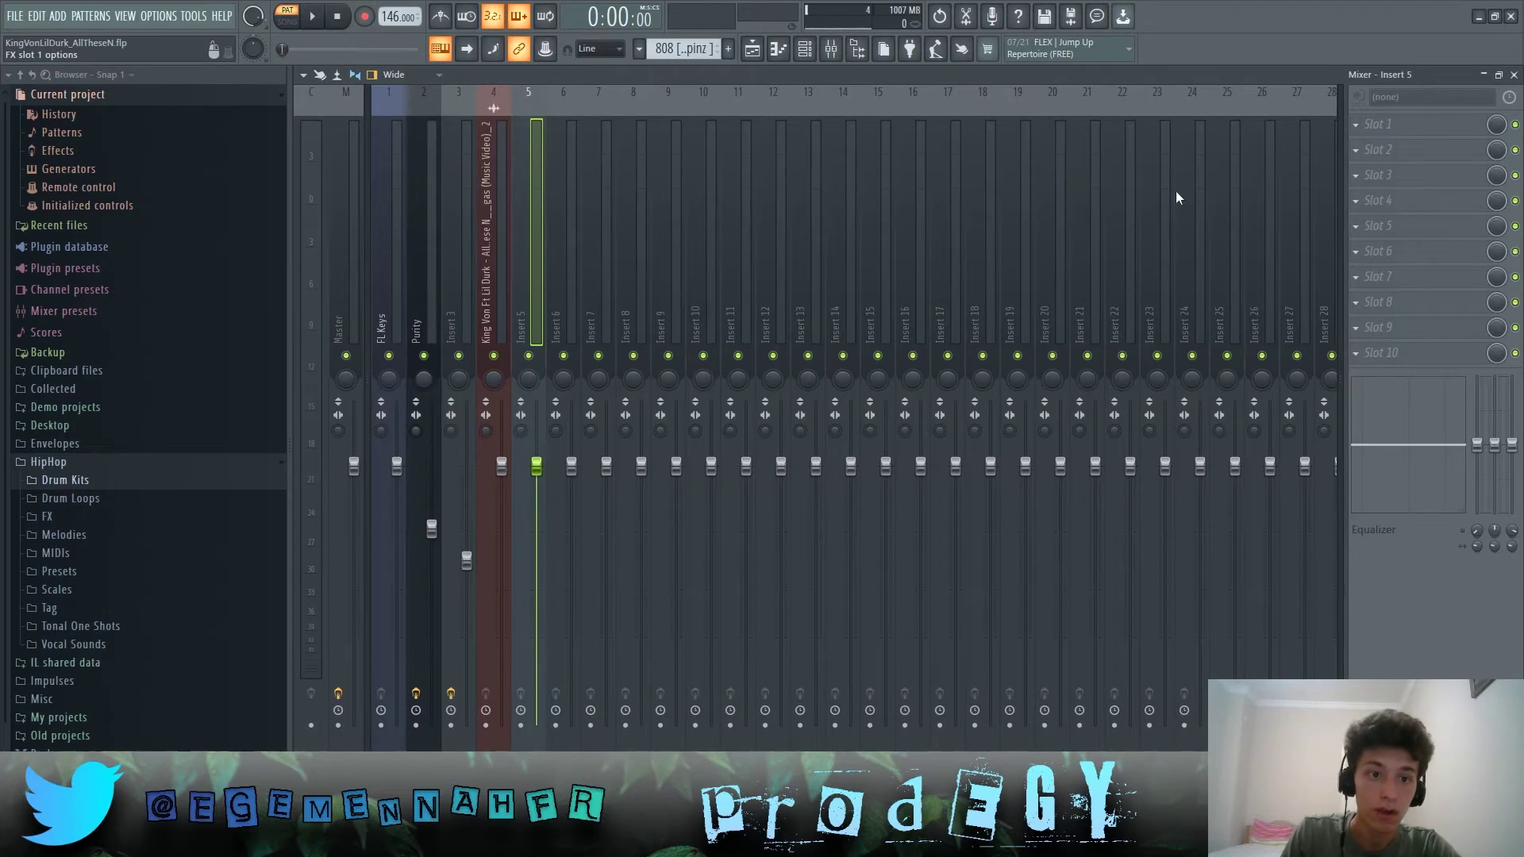
left_click(833, 231)
left_click_drag(715, 358, 650, 359)
key("space")
scroll(652, 361, "up", 5)
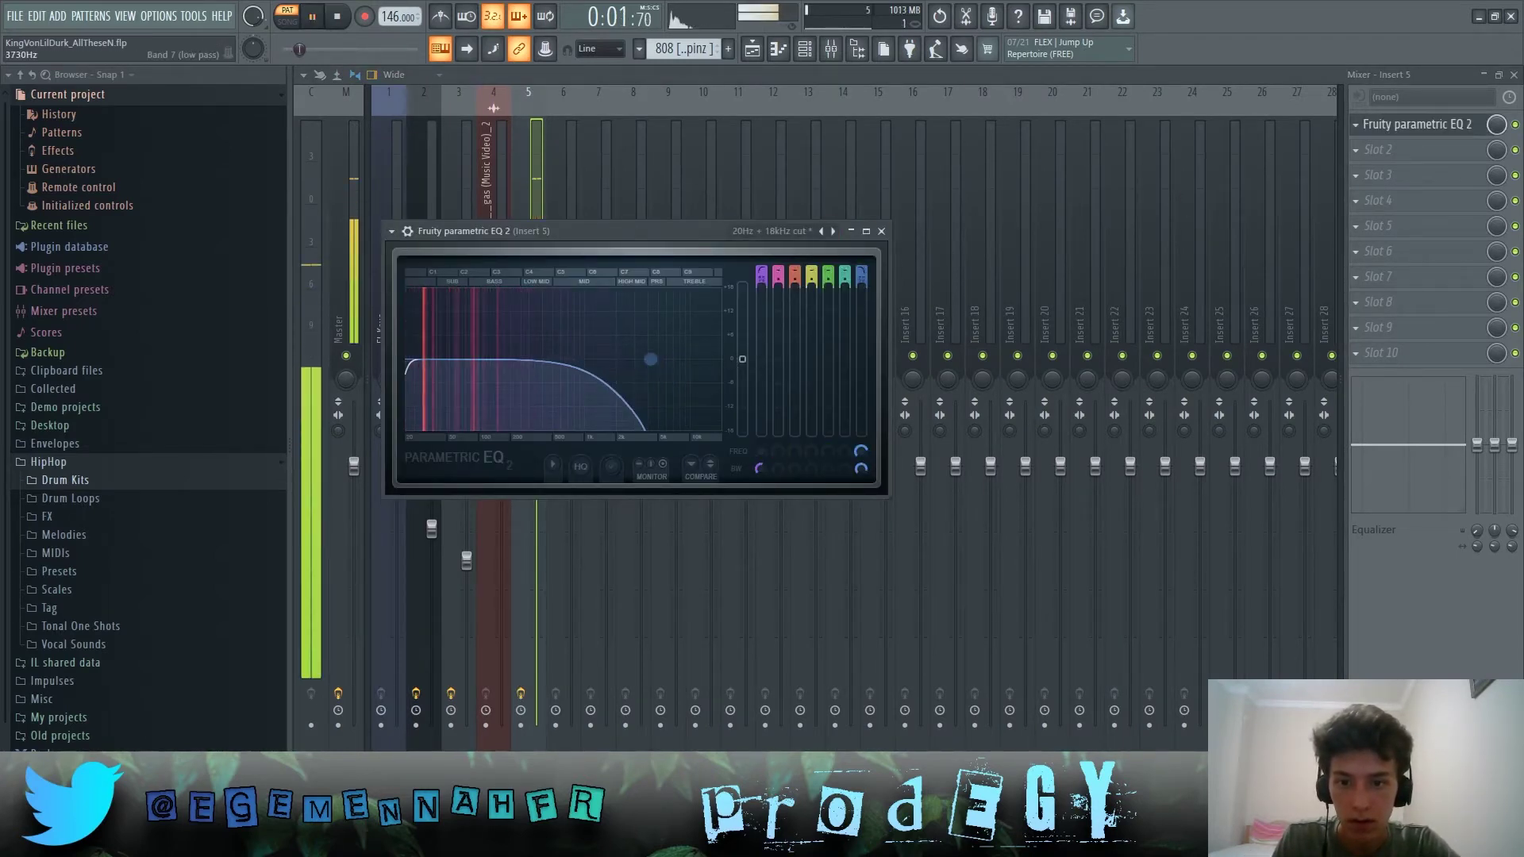
left_click(881, 231)
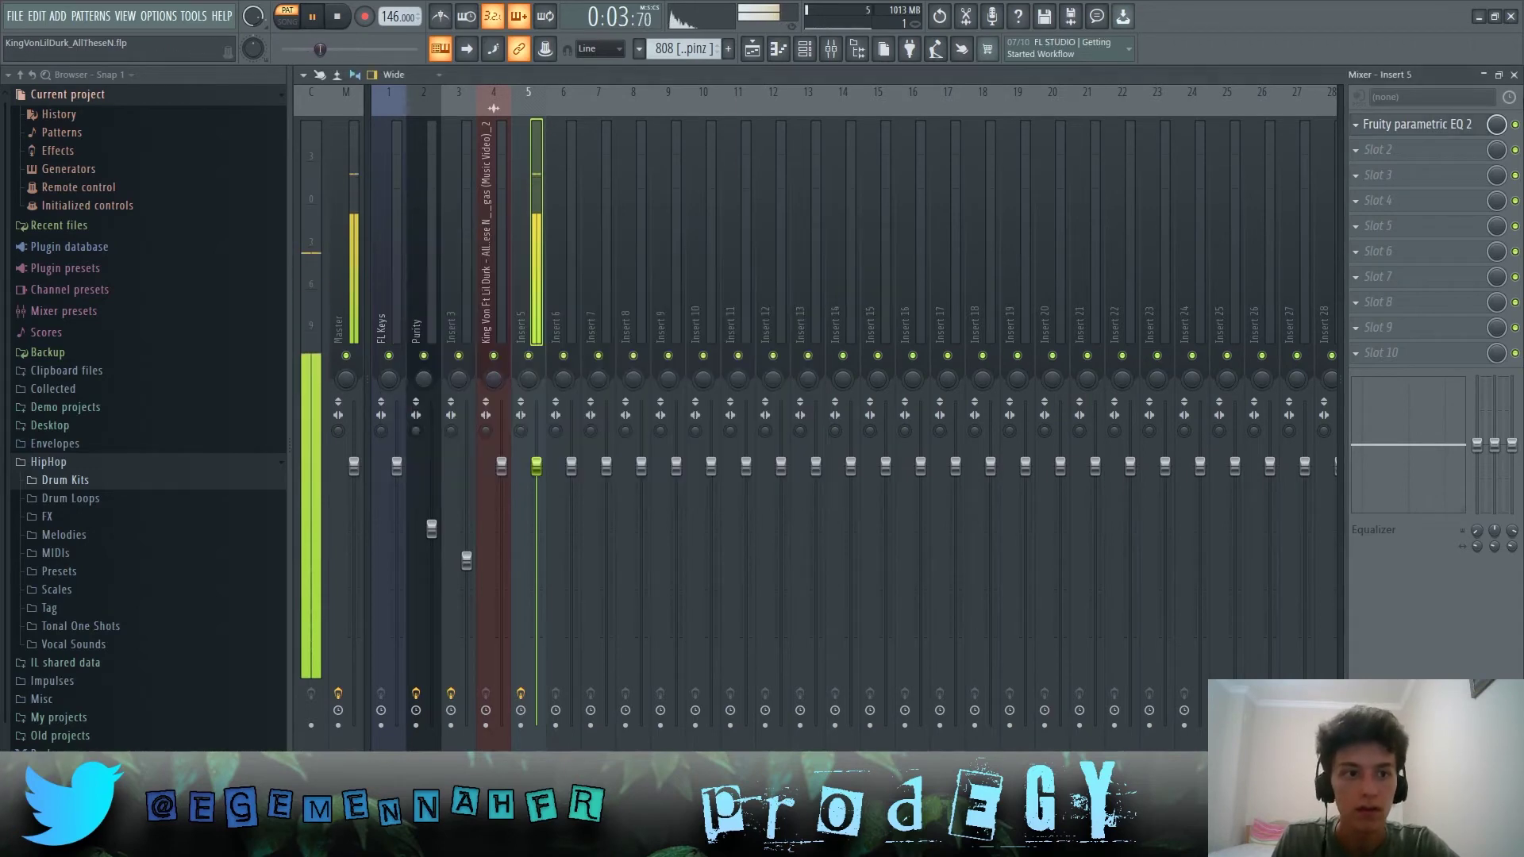
key("F9")
right_click(1031, 270)
key("space")
key("F5")
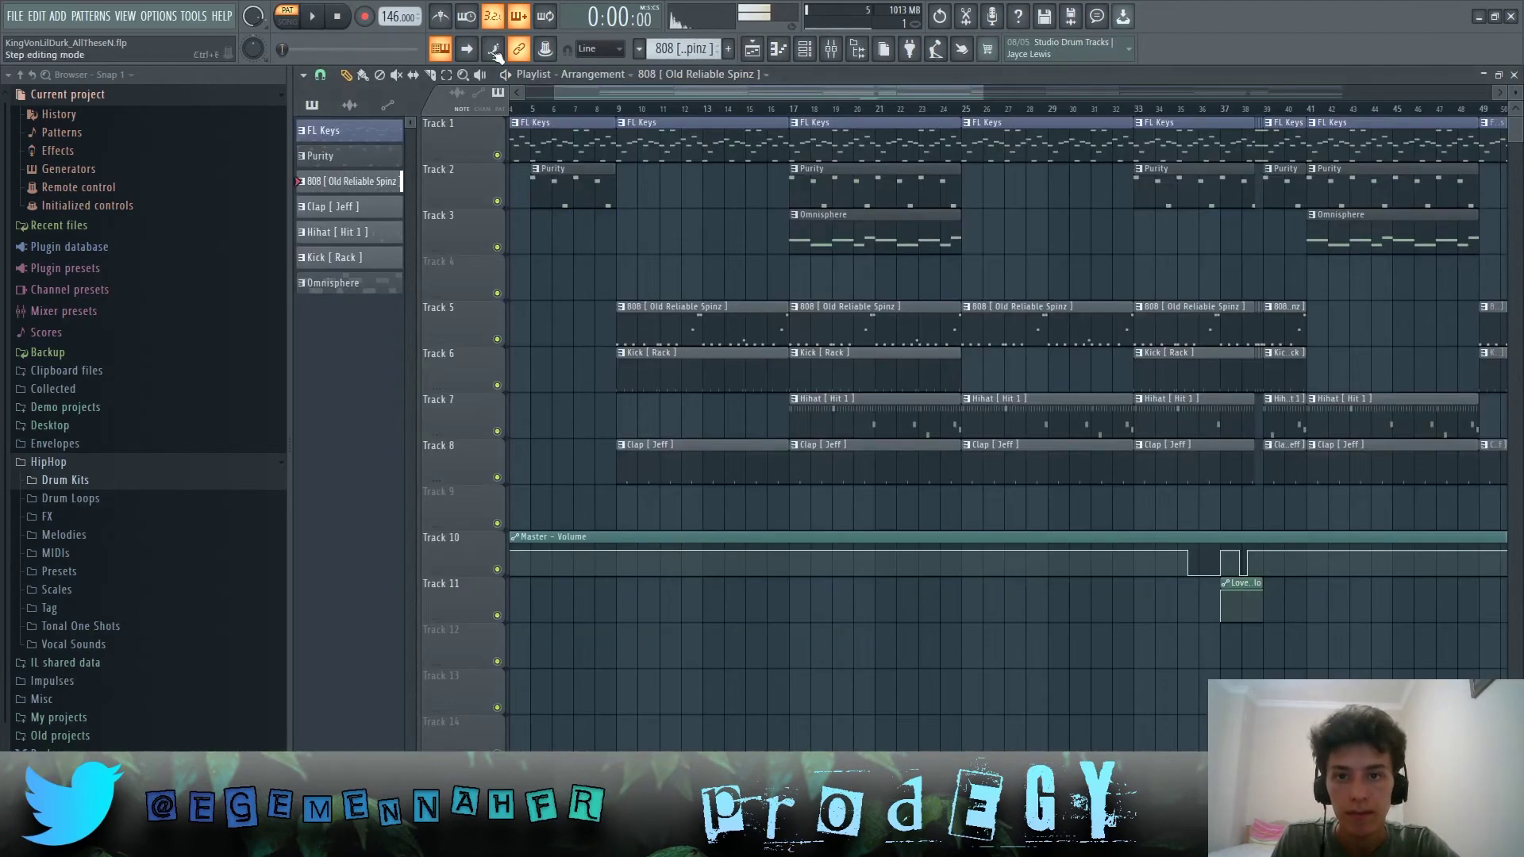
Show the Kick [ Rack ] pattern's notes in the piano roll, play them back and examine their spacing
scroll(766, 374, "down", 3)
scroll(650, 417, "up", 2)
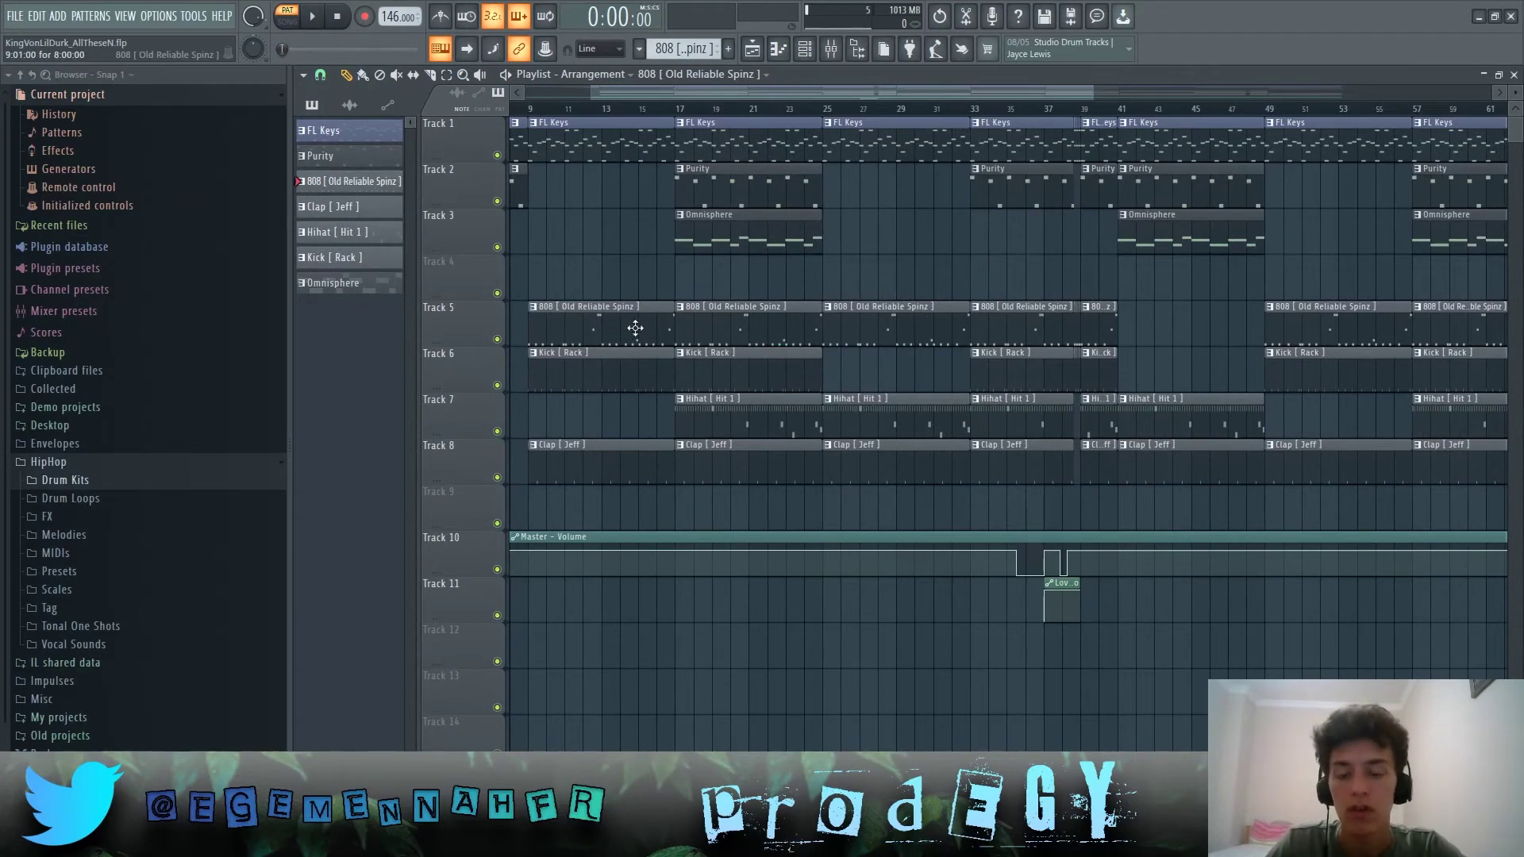
double_click(625, 381)
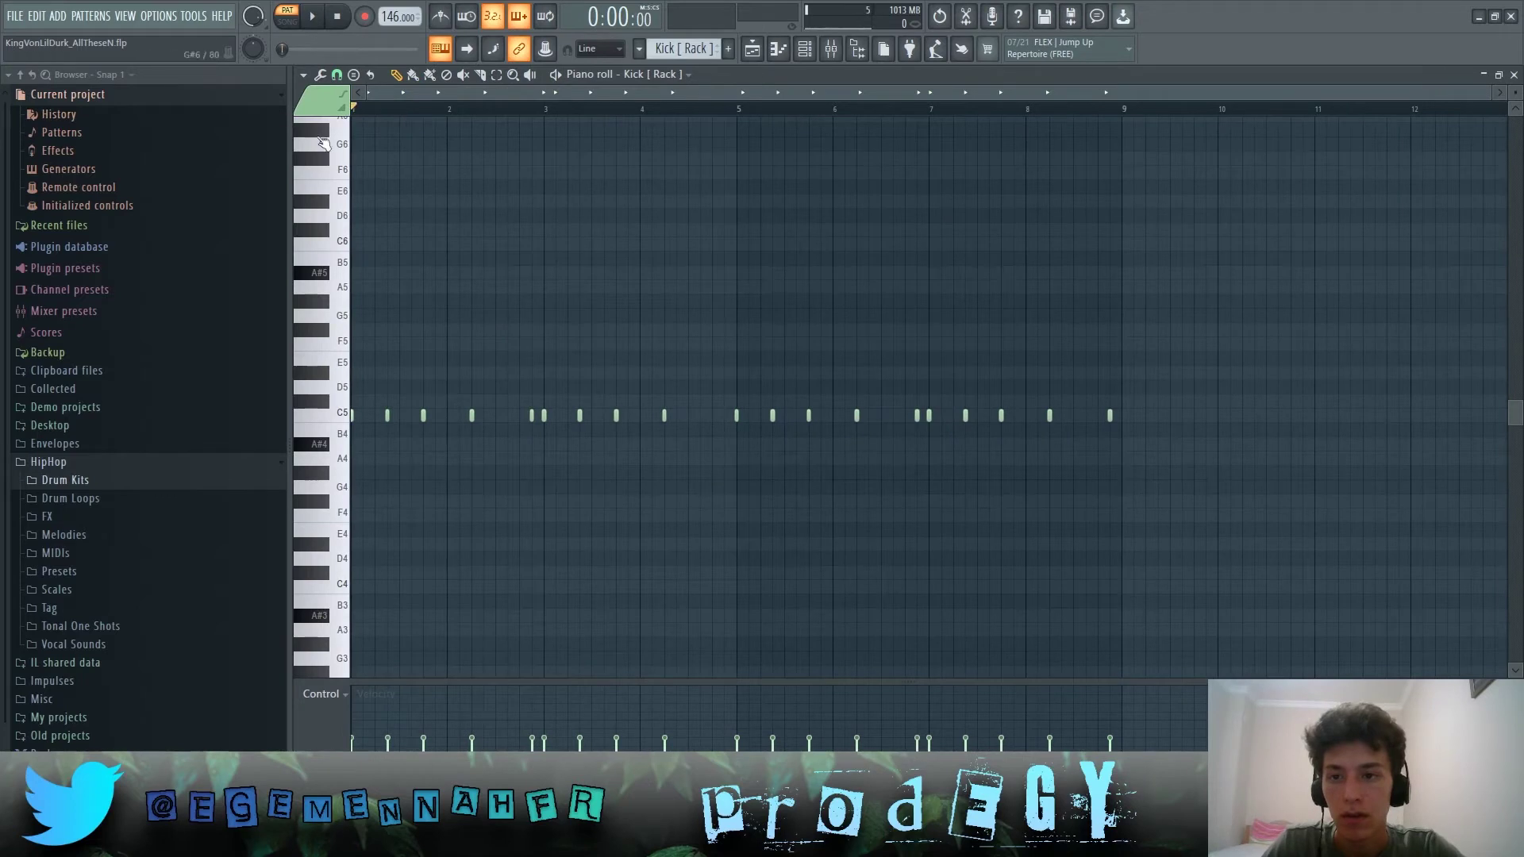
scroll(608, 320, "down", 1)
key("space")
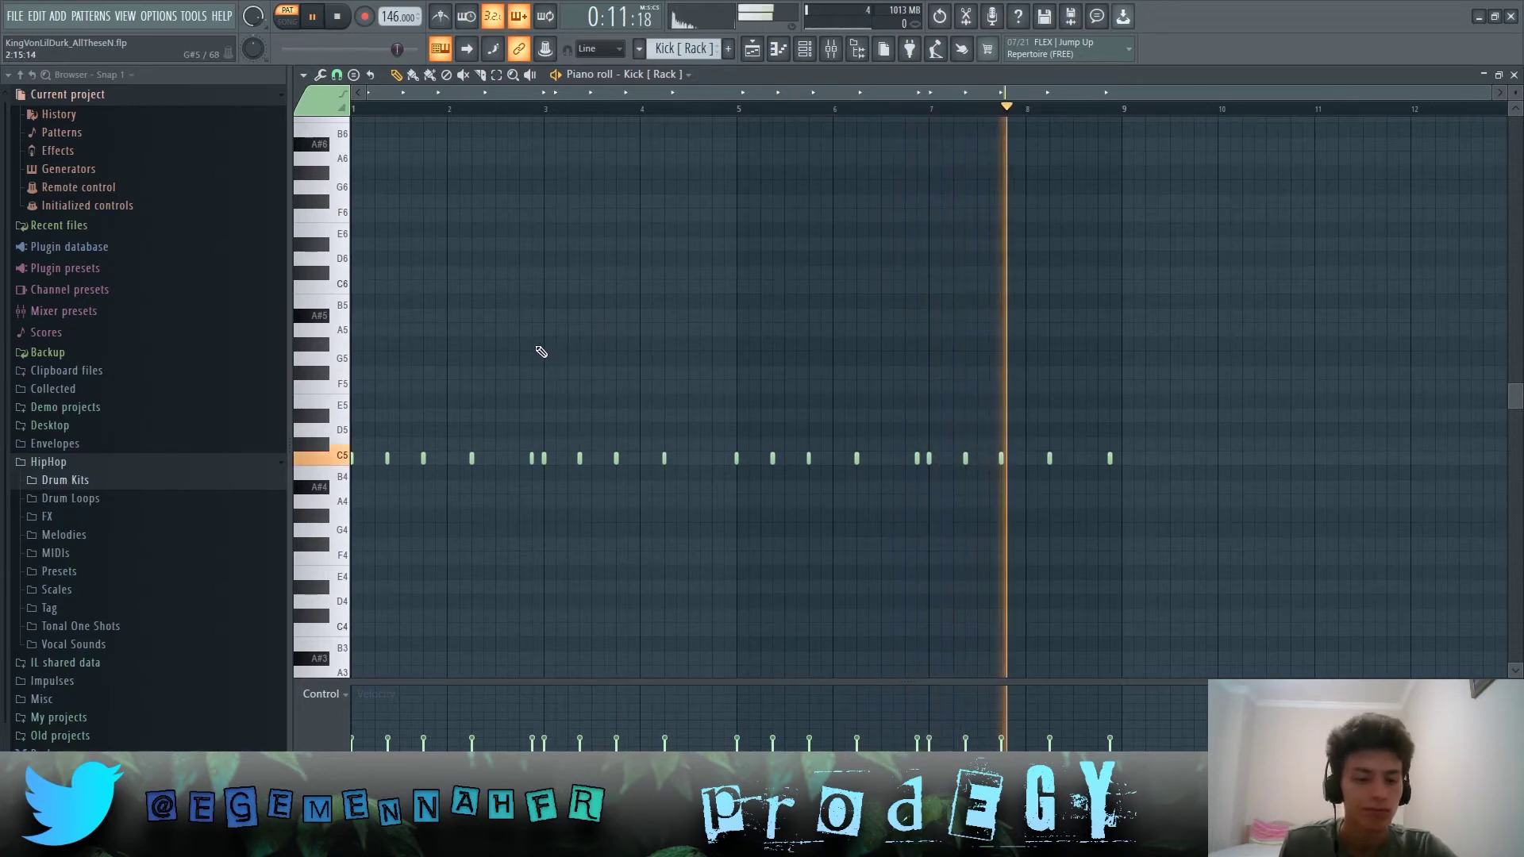
key("space")
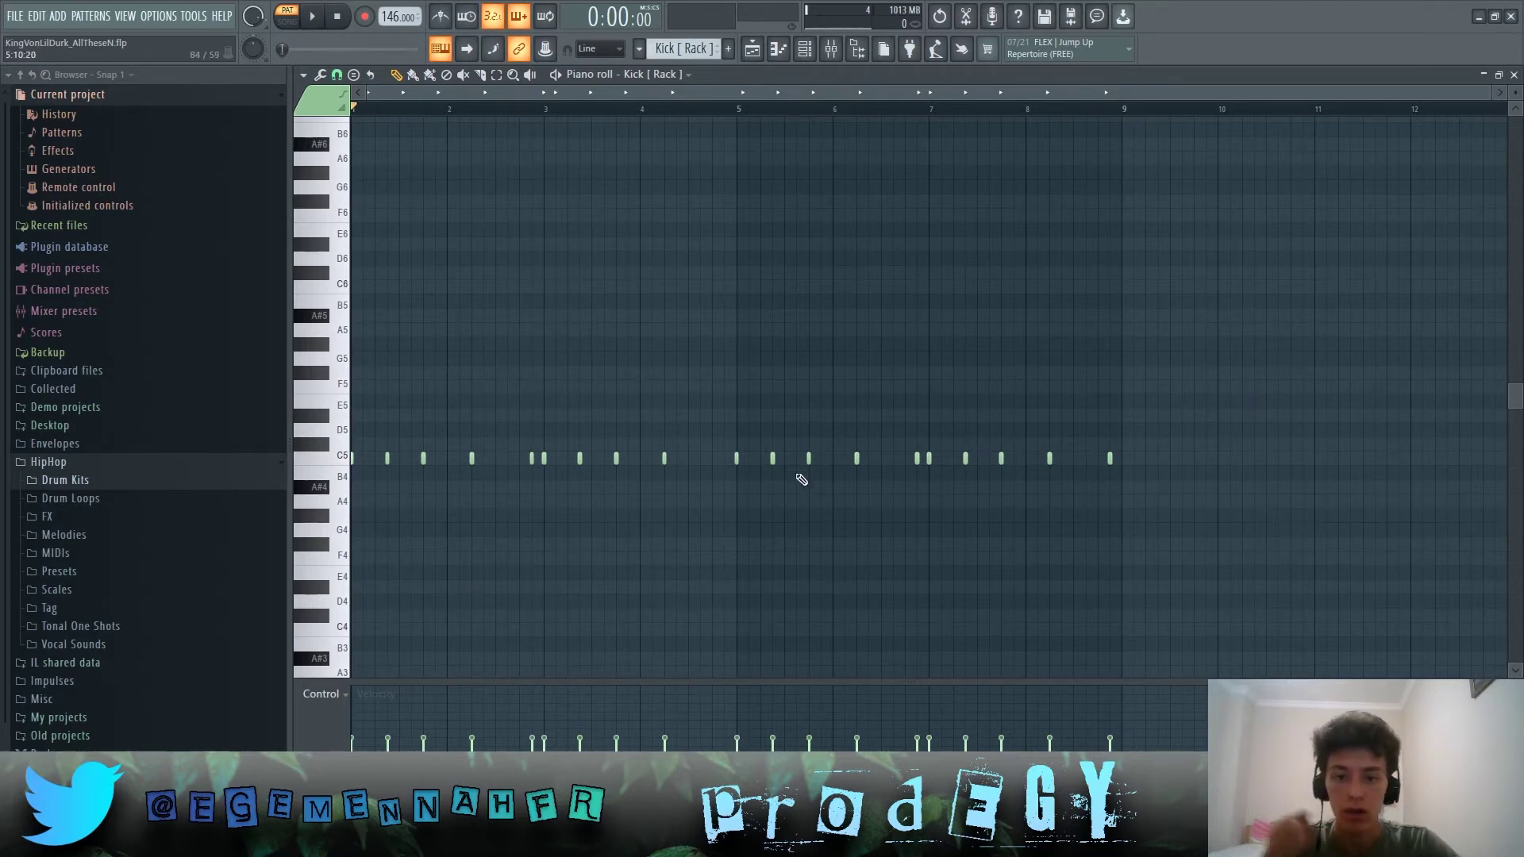
scroll(566, 476, "up", 3)
left_click_drag(497, 480, 368, 423)
left_click_drag(797, 506, 737, 440)
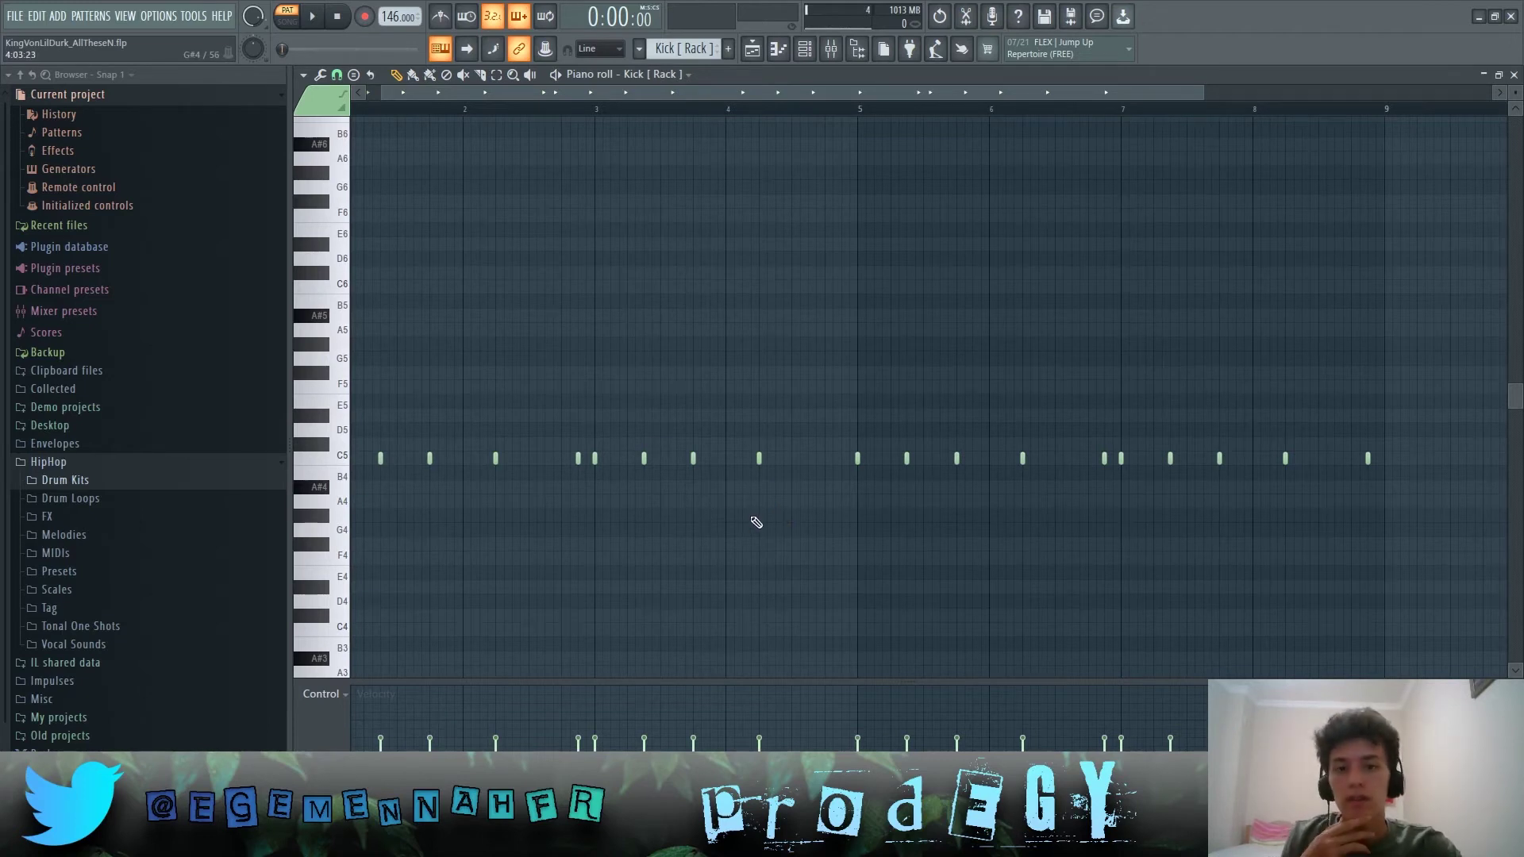
scroll(792, 513, "up", 2)
left_click_drag(794, 506, 842, 437)
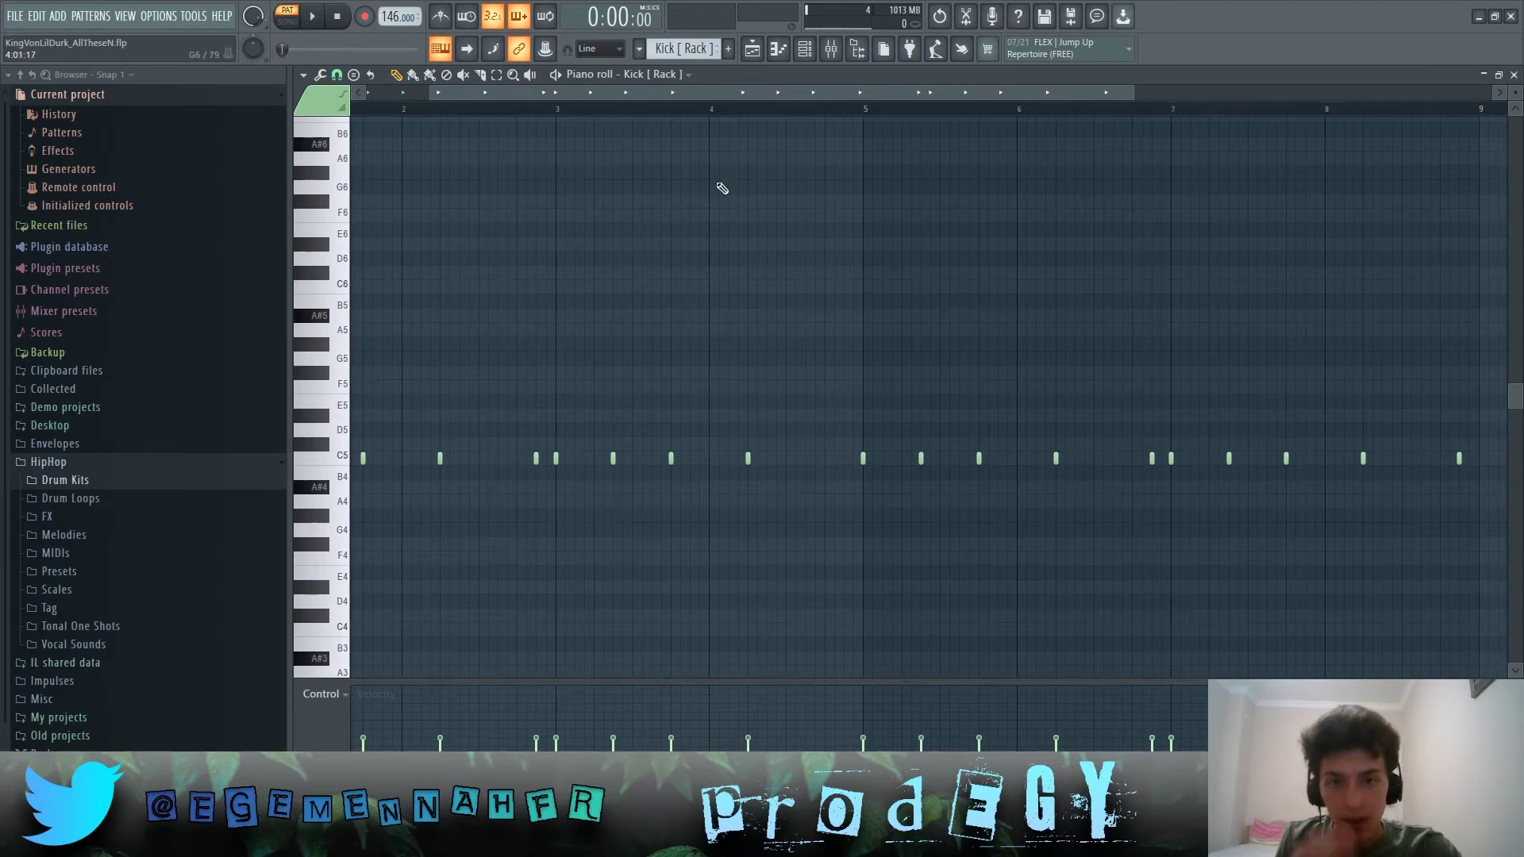
Return to the playlist arrangement and switch playback from pattern mode to song mode
left_click(752, 48)
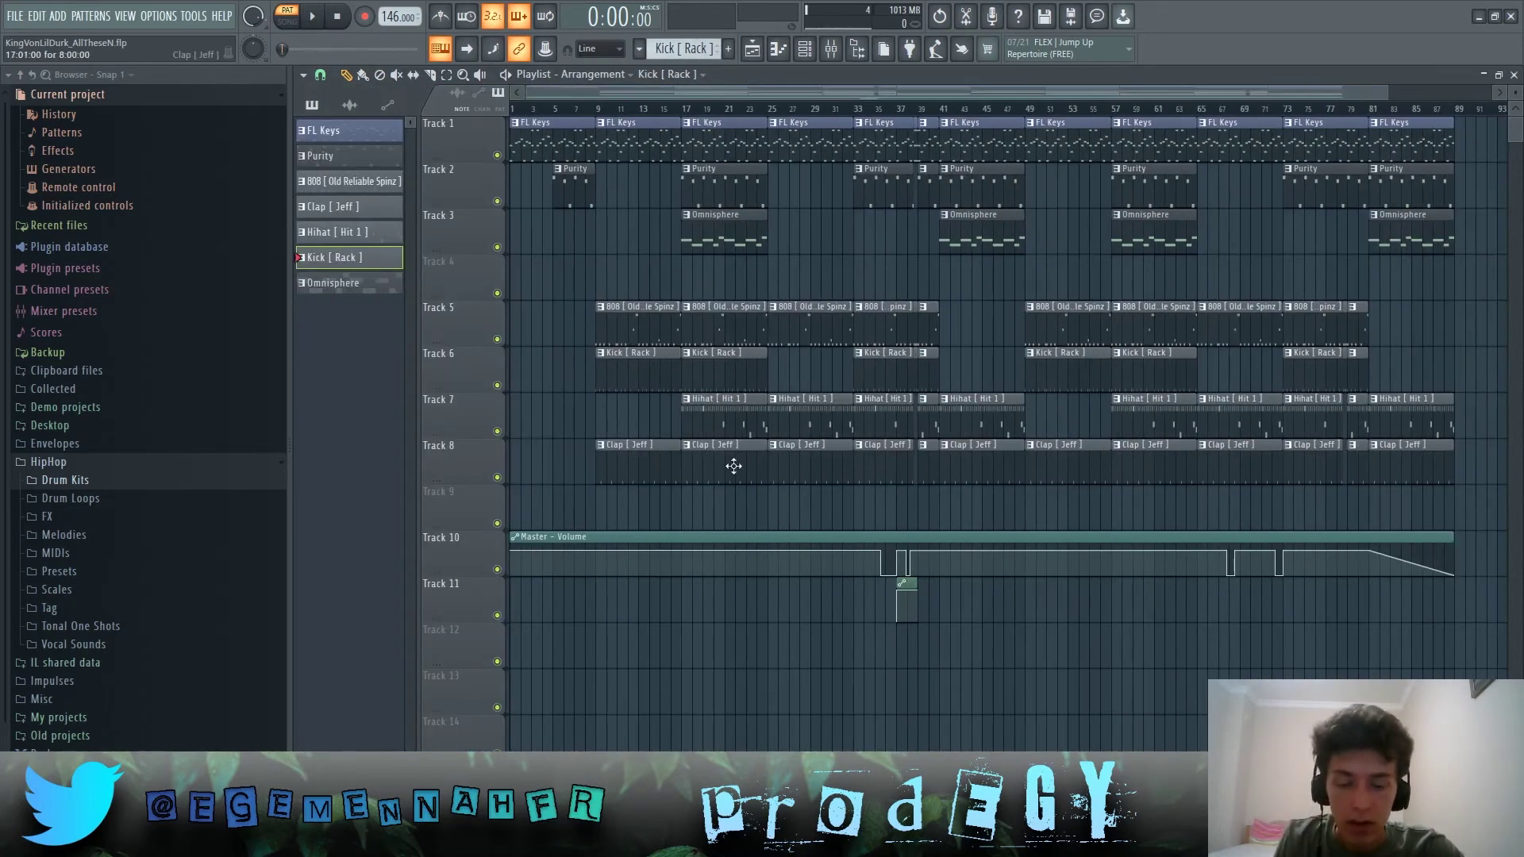
scroll(746, 450, "down", 1)
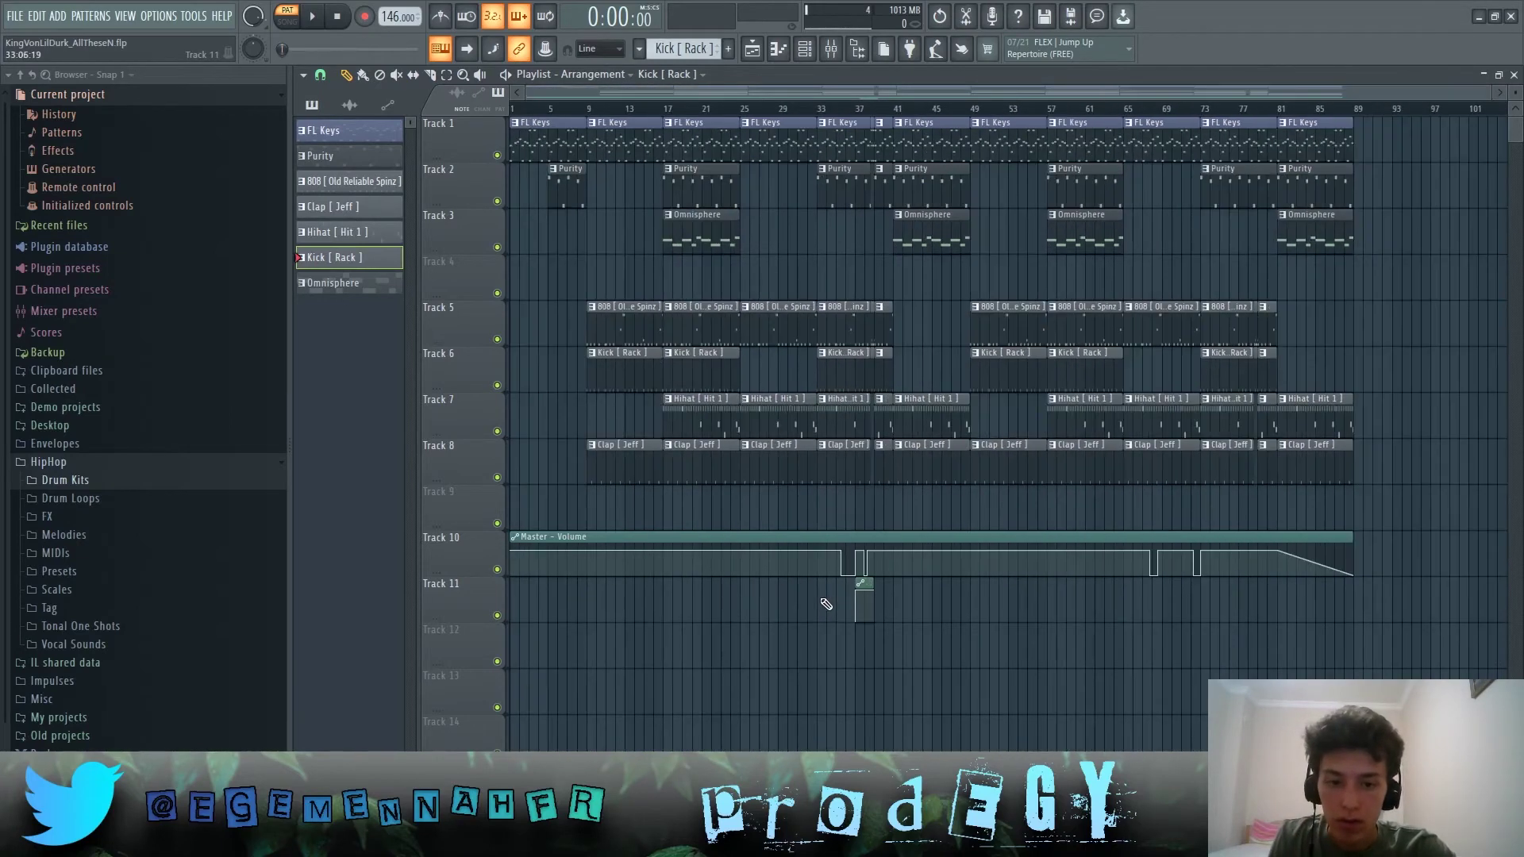
key("l")
scroll(512, 240, "up", 4)
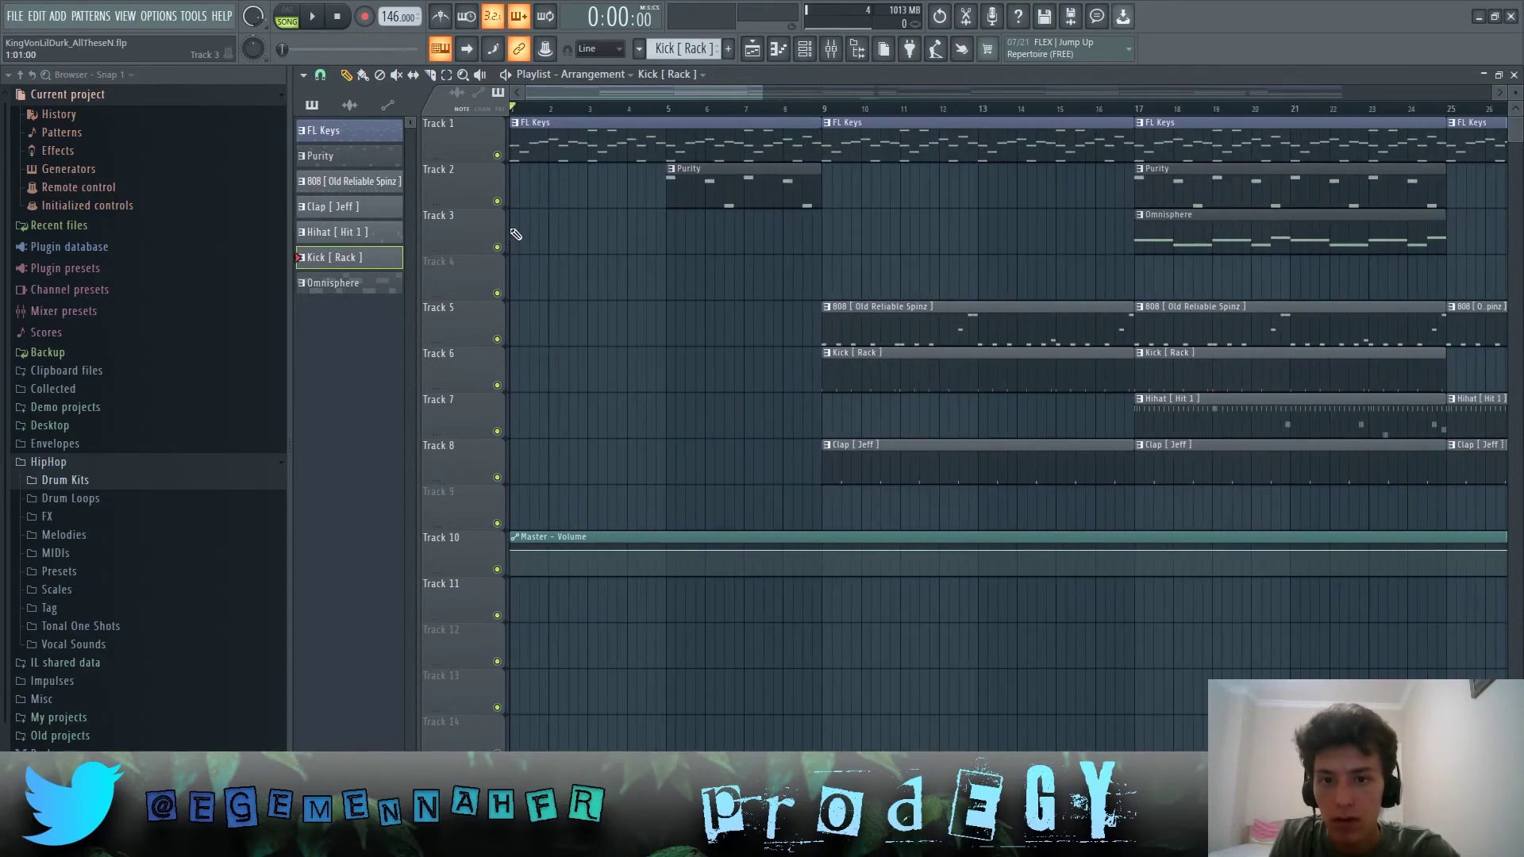
Examine the opening bars of the arrangement and view the first Purity clip's notes in the piano roll
scroll(516, 234, "down", 4)
right_click(499, 249)
right_click(498, 248)
left_click(527, 238, "ctrl")
scroll(490, 211, "up", 2)
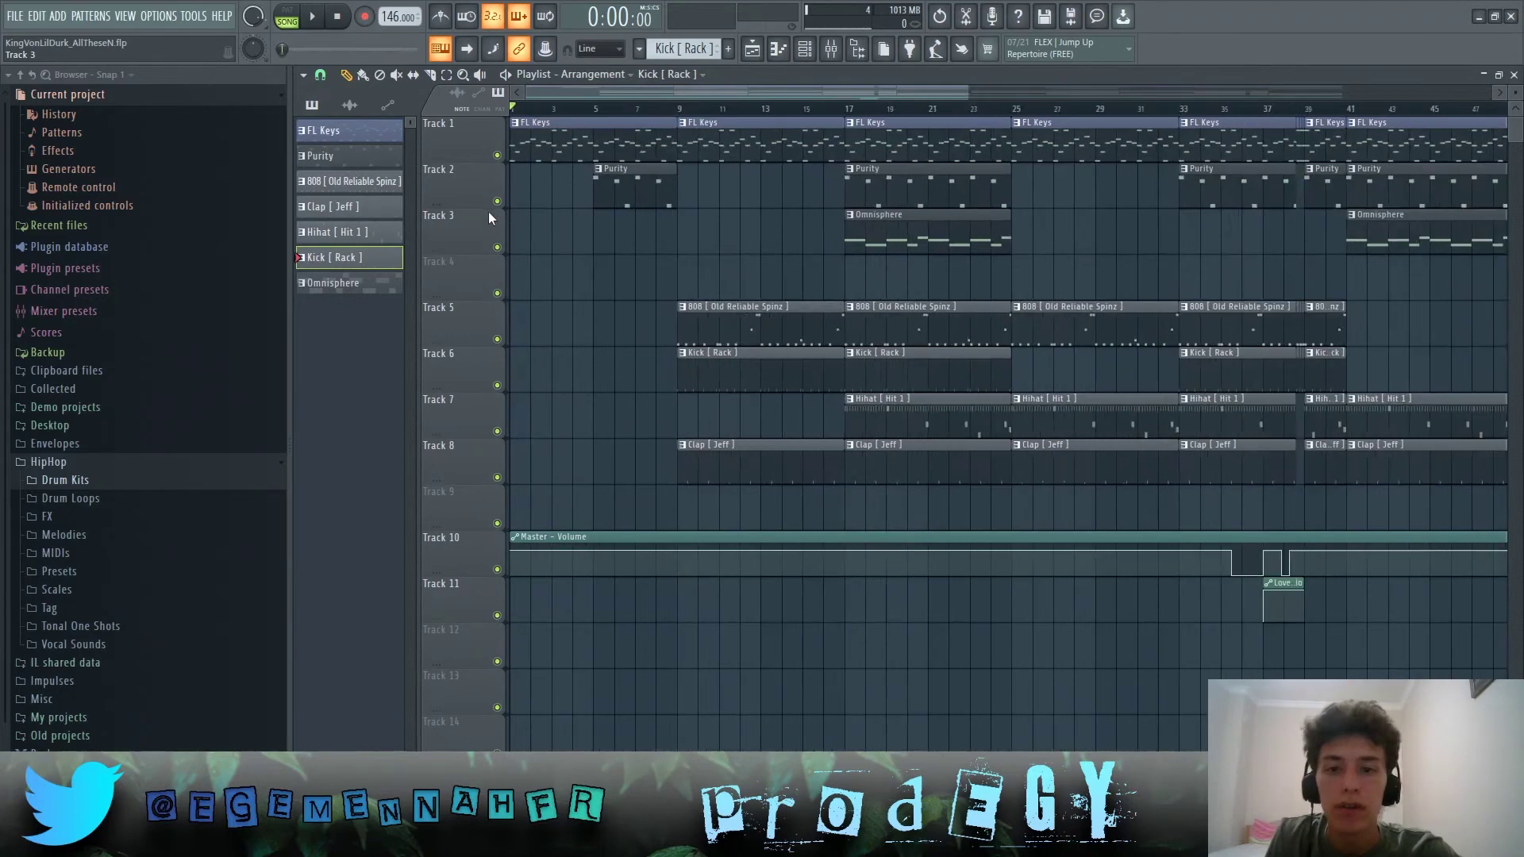
left_click(635, 196)
scroll(886, 184, "up", 1)
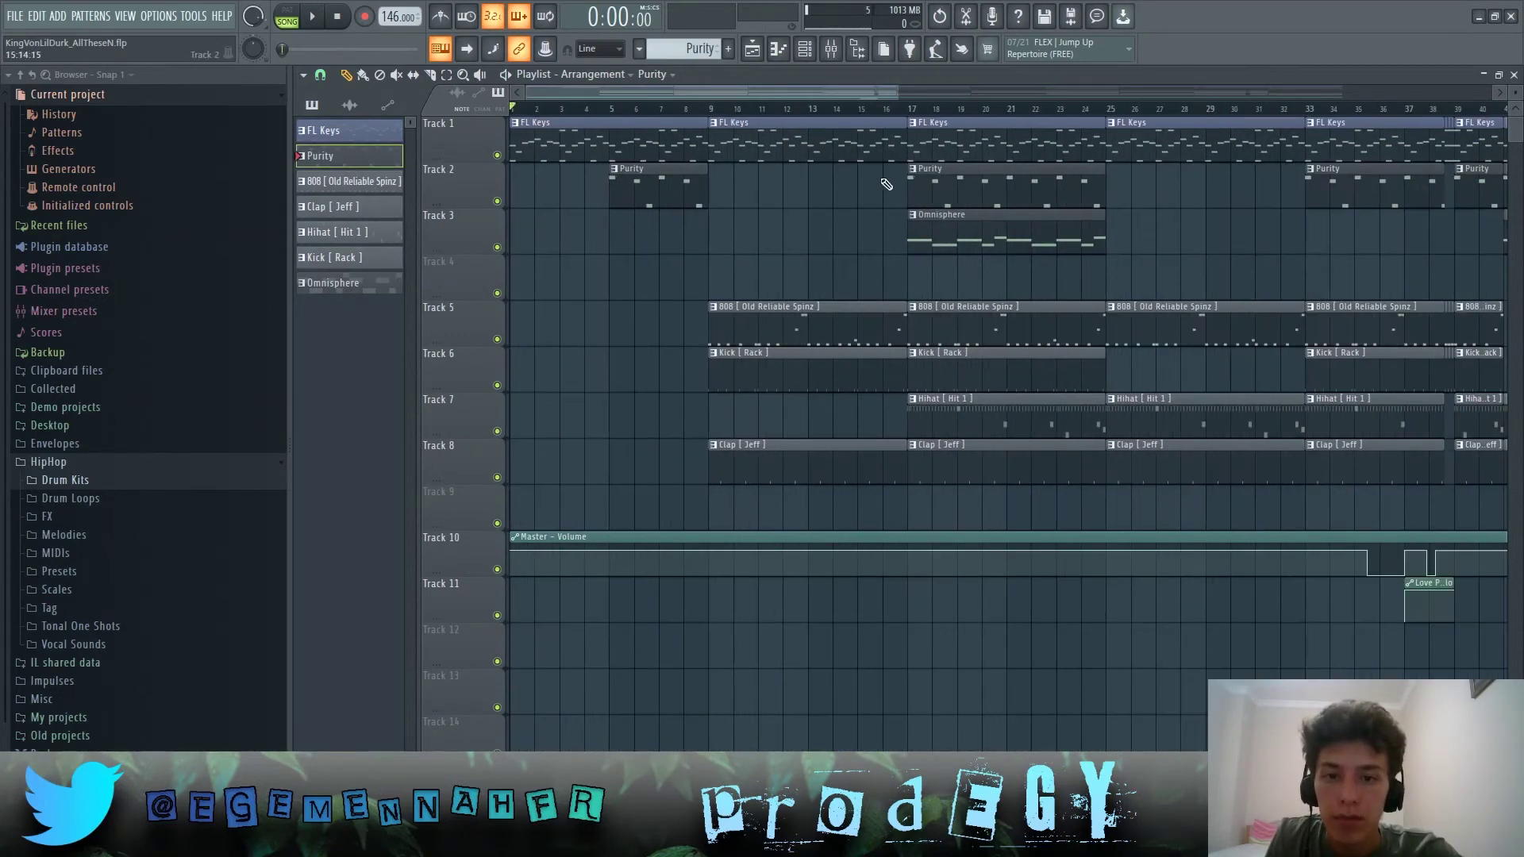
double_click(684, 186)
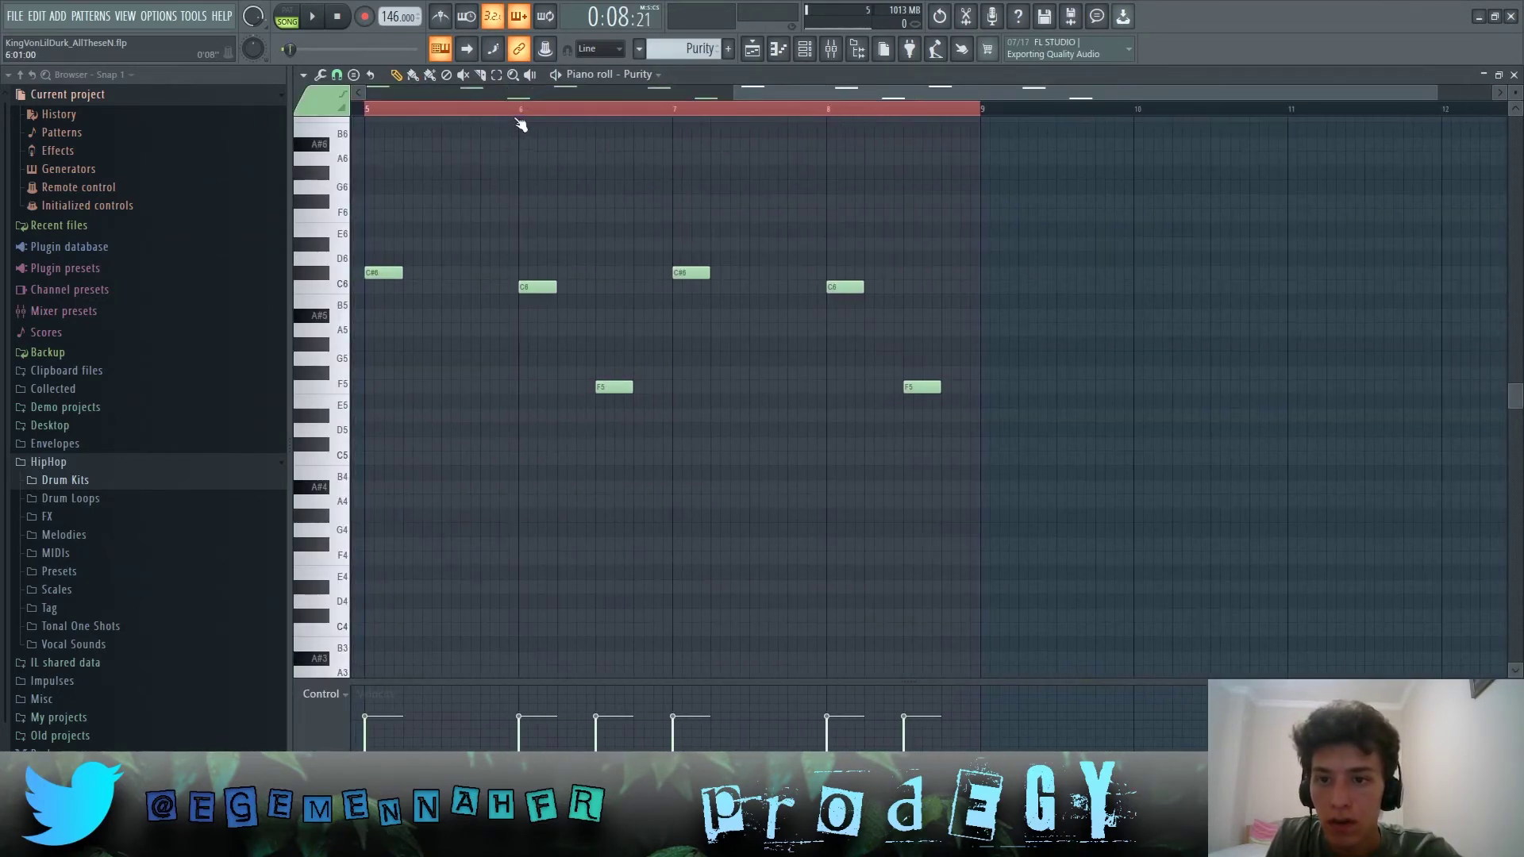
key("space")
key("space")
left_click(751, 49)
Examine how the FL Keys, Purity and Omnisphere clips are laid out across the whole arrangement
scroll(493, 231, "up", 2)
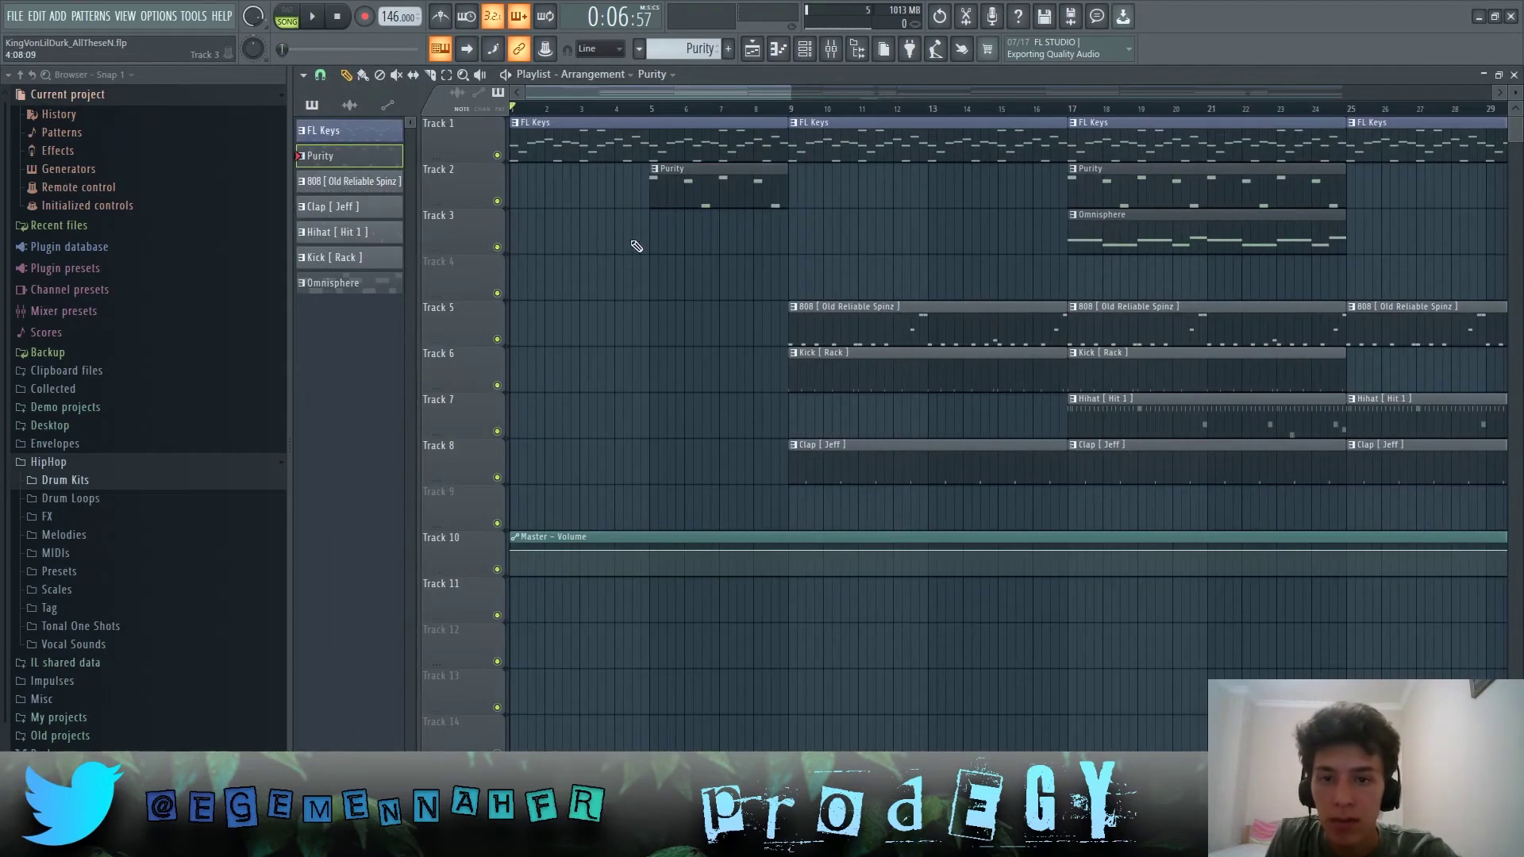
scroll(758, 230, "down", 6)
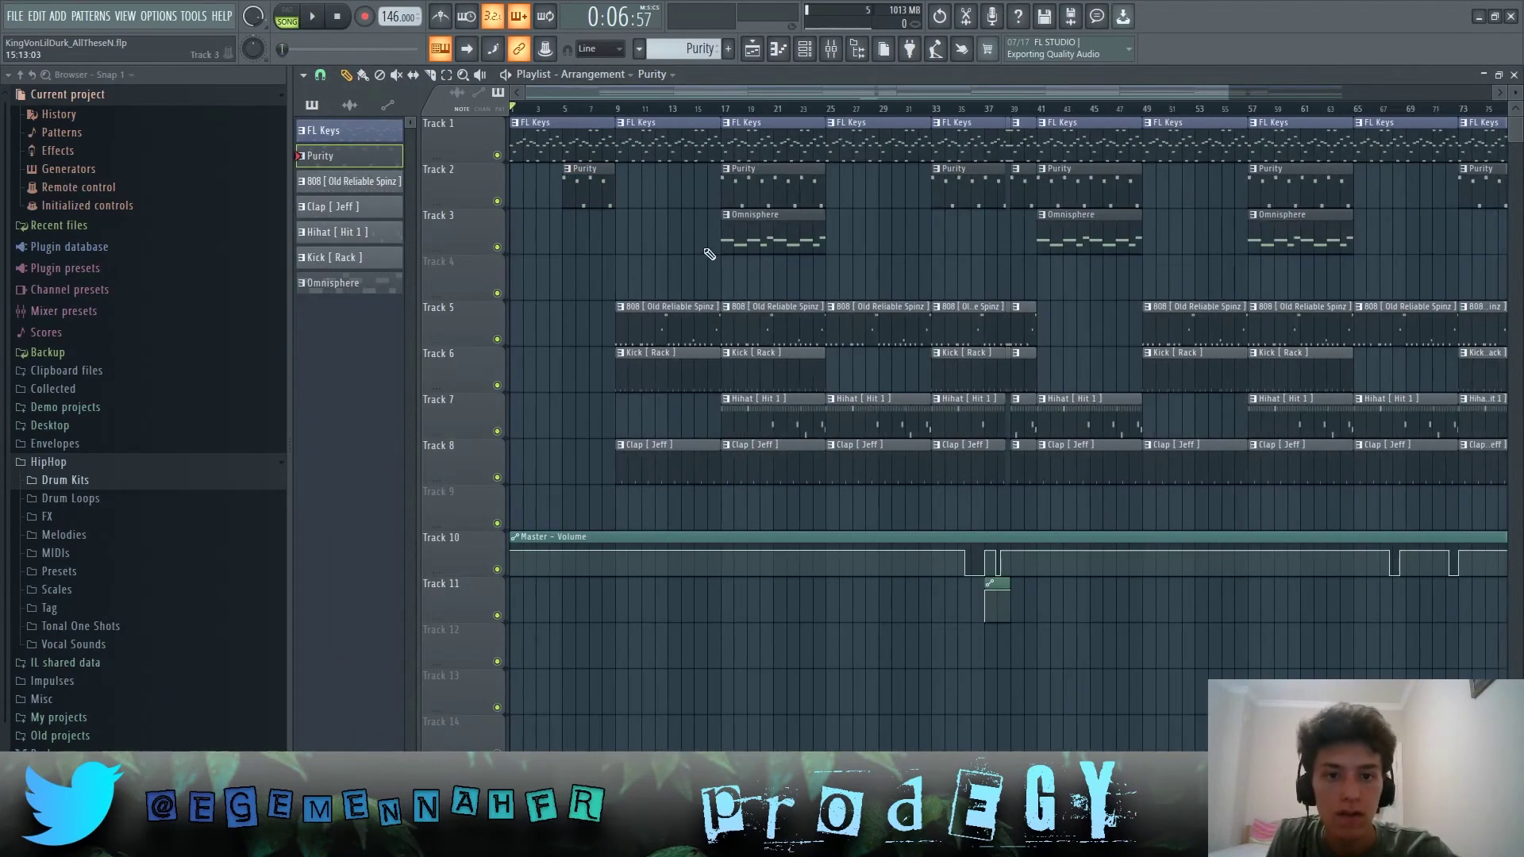
scroll(685, 250, "up", 6)
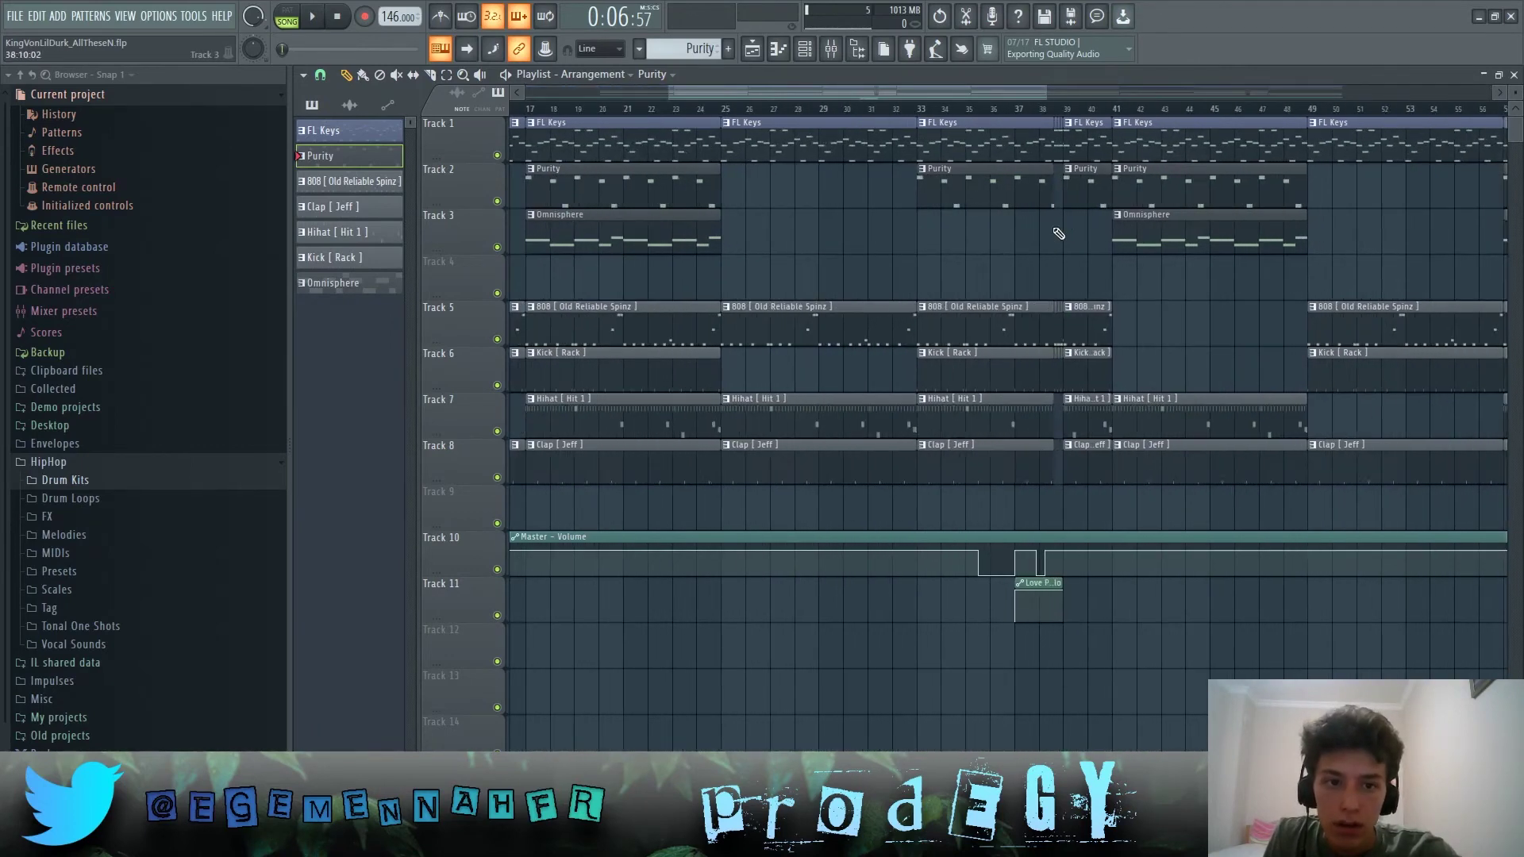
scroll(1056, 230, "down", 7)
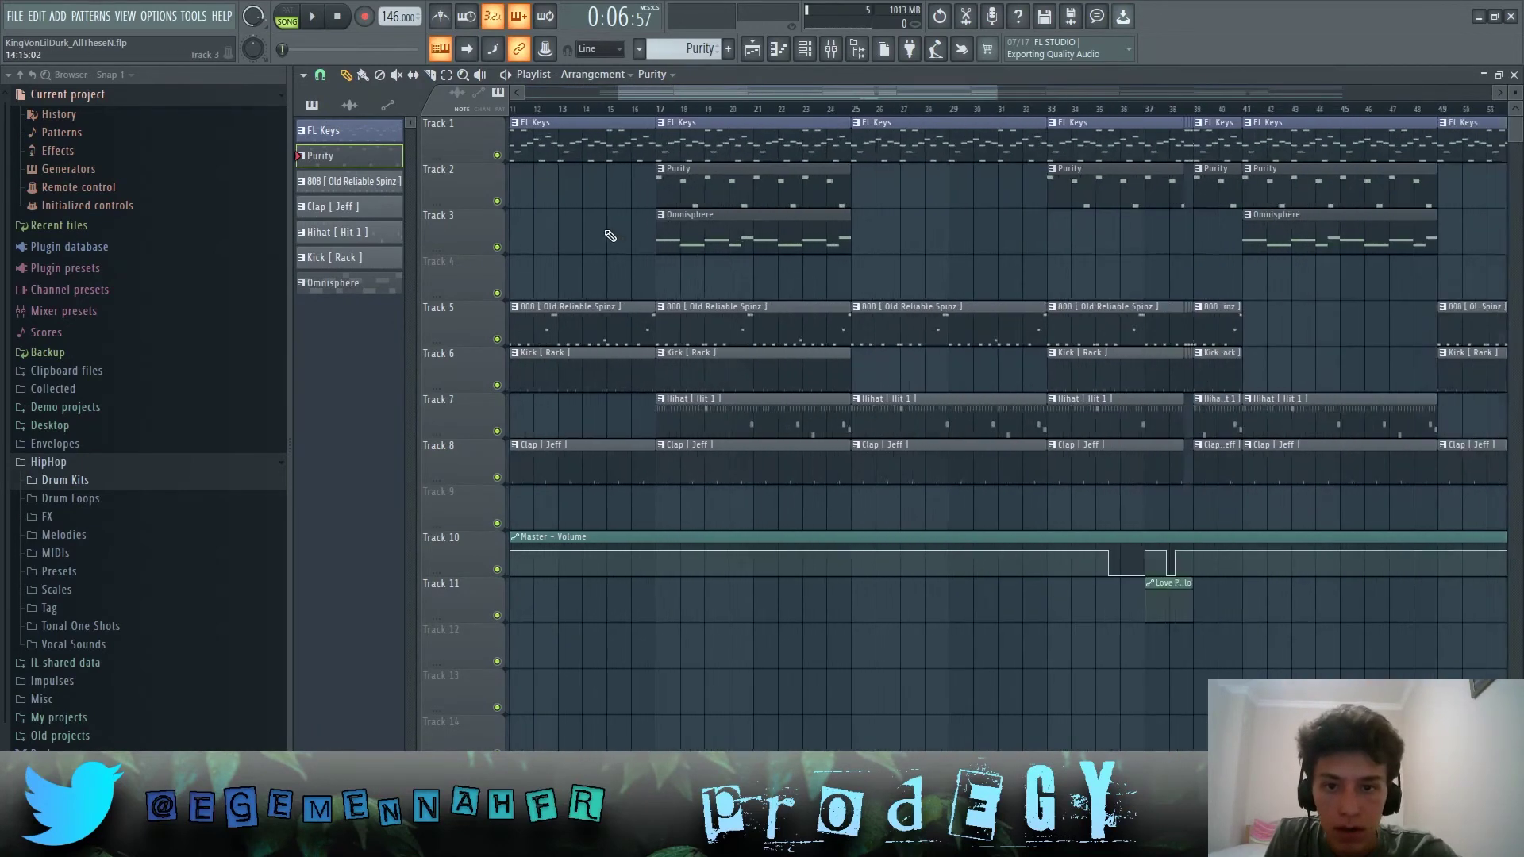
scroll(600, 214, "up", 2)
scroll(642, 222, "down", 2)
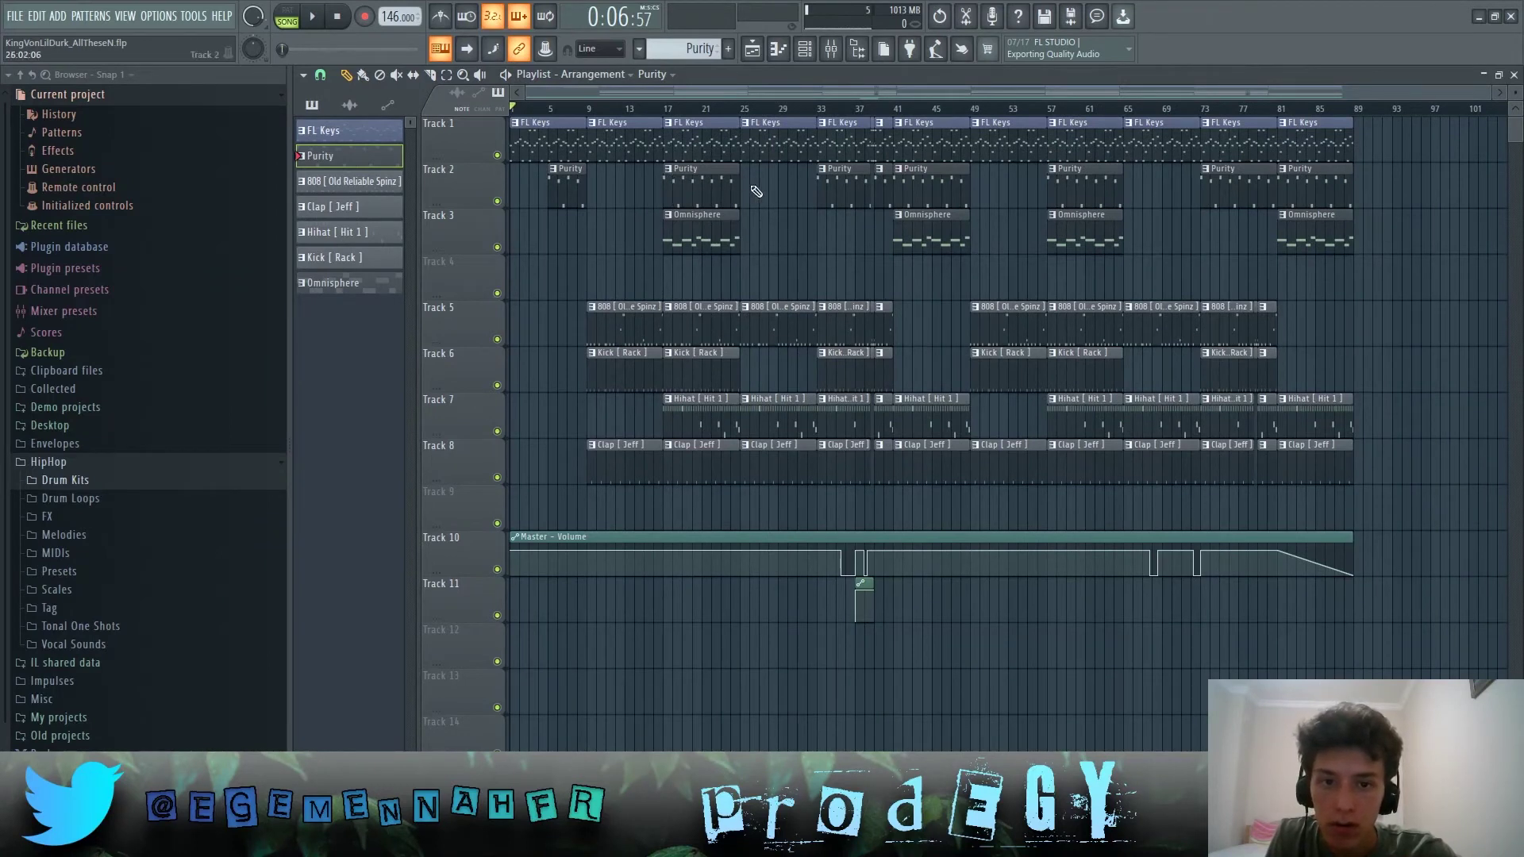
left_click_drag(1358, 184, 499, 216)
right_click(557, 245)
left_click_drag(1408, 163, 453, 295)
right_click(1288, 277)
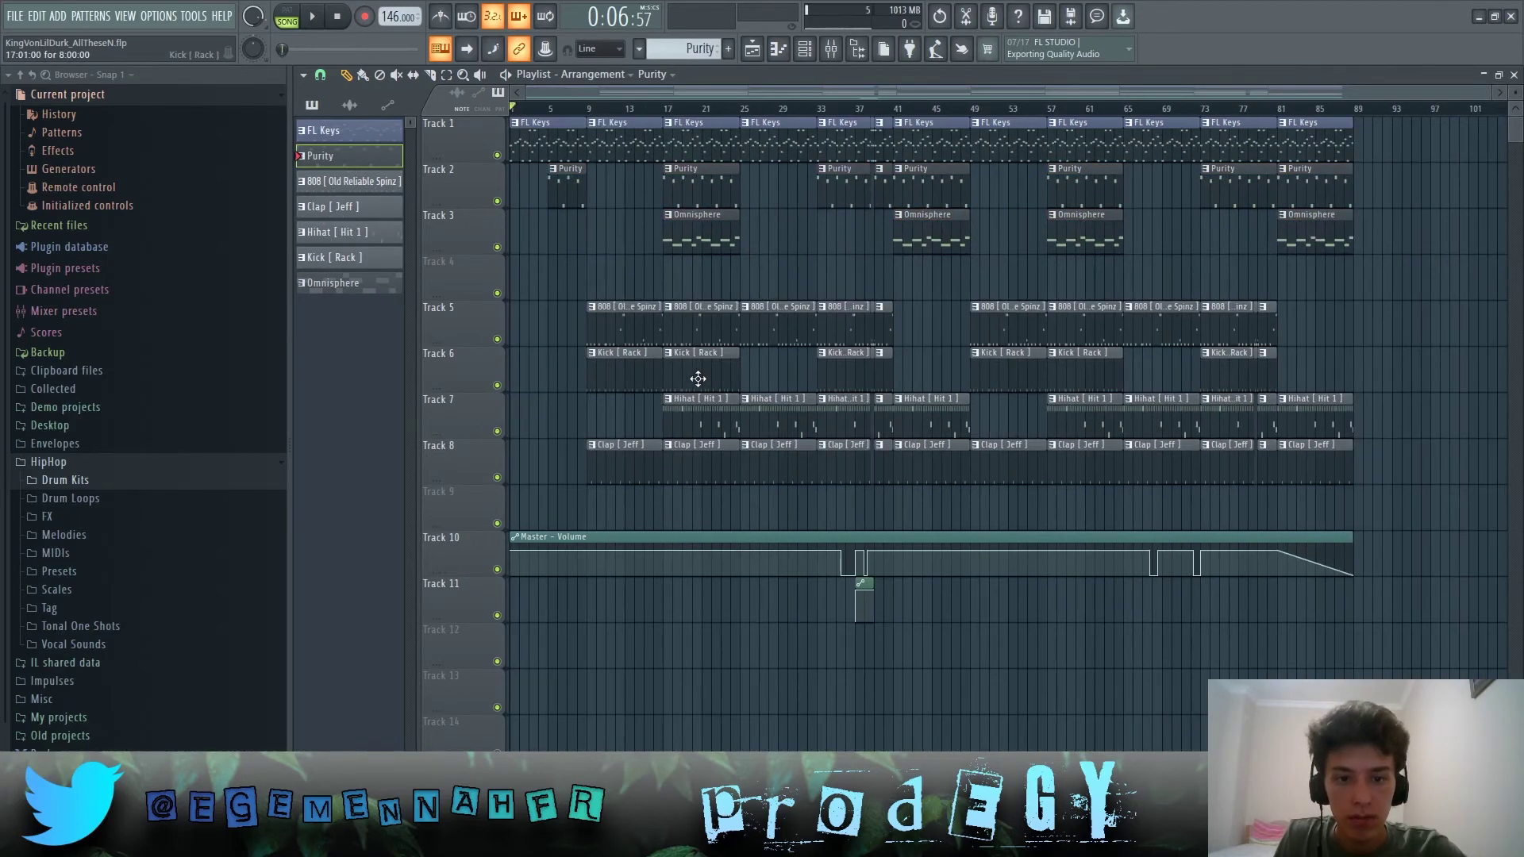
Select the repeated short clips just before bar 39 with the section after them, and play the transition from 38:09:00
scroll(697, 379, "up", 8)
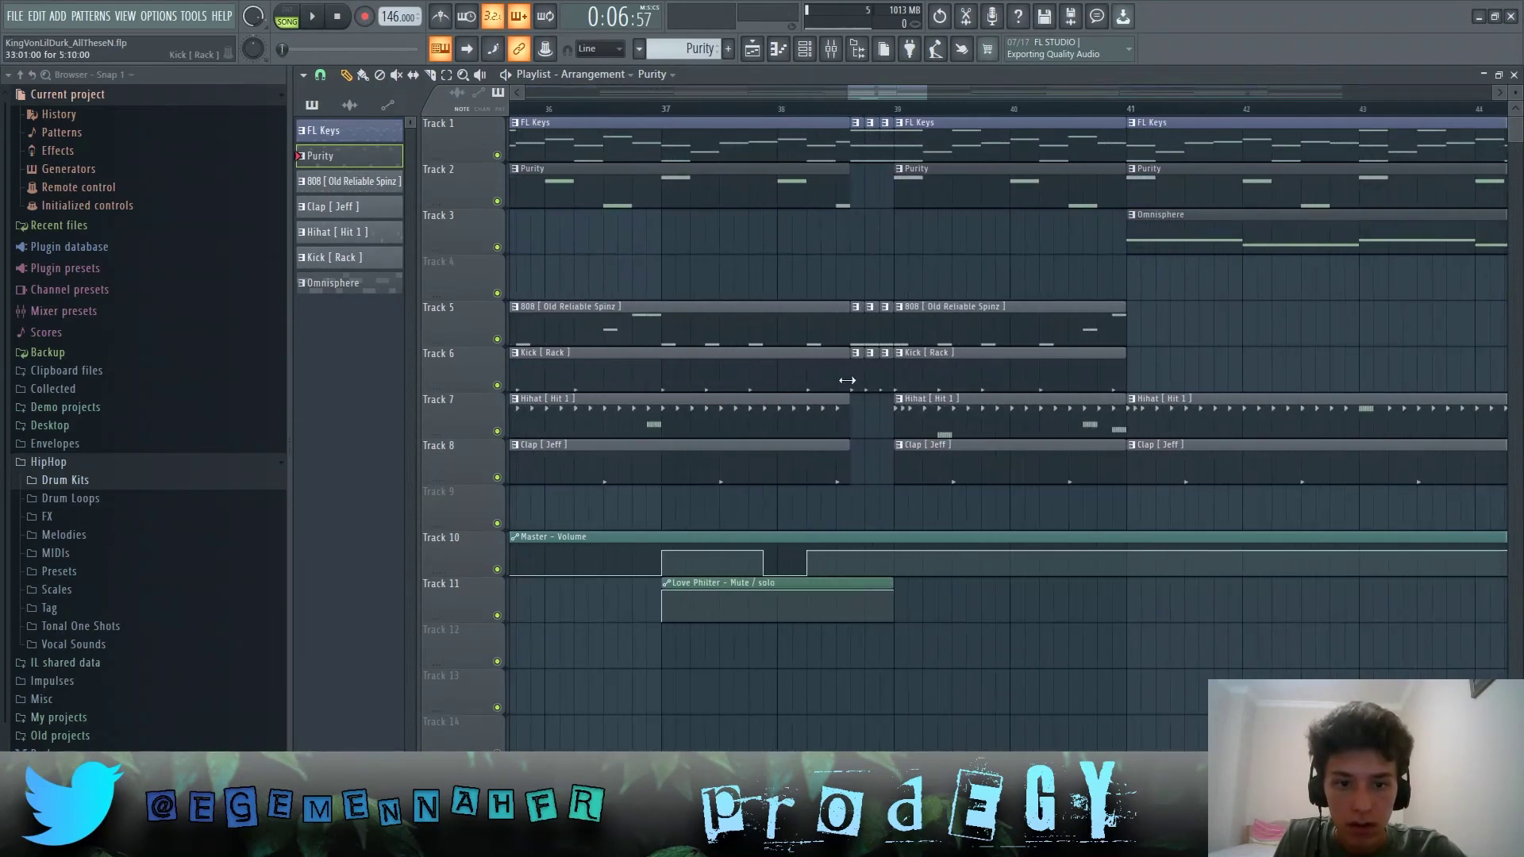
scroll(854, 389, "up", 4)
left_click_drag(818, 527, 968, 357)
left_click_drag(864, 476, 1007, 139)
left_click(743, 110)
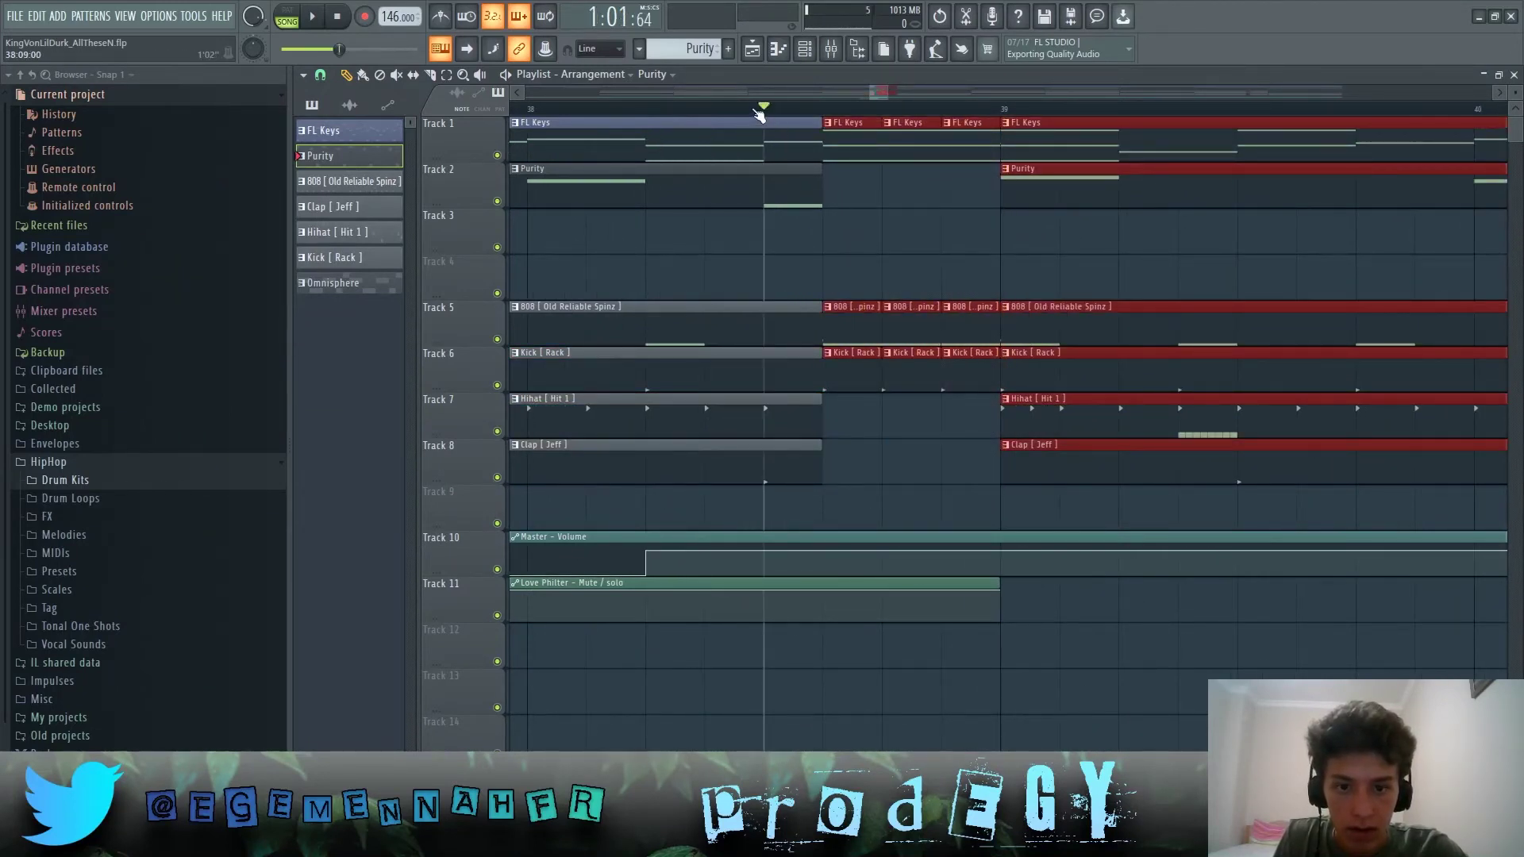
key("space")
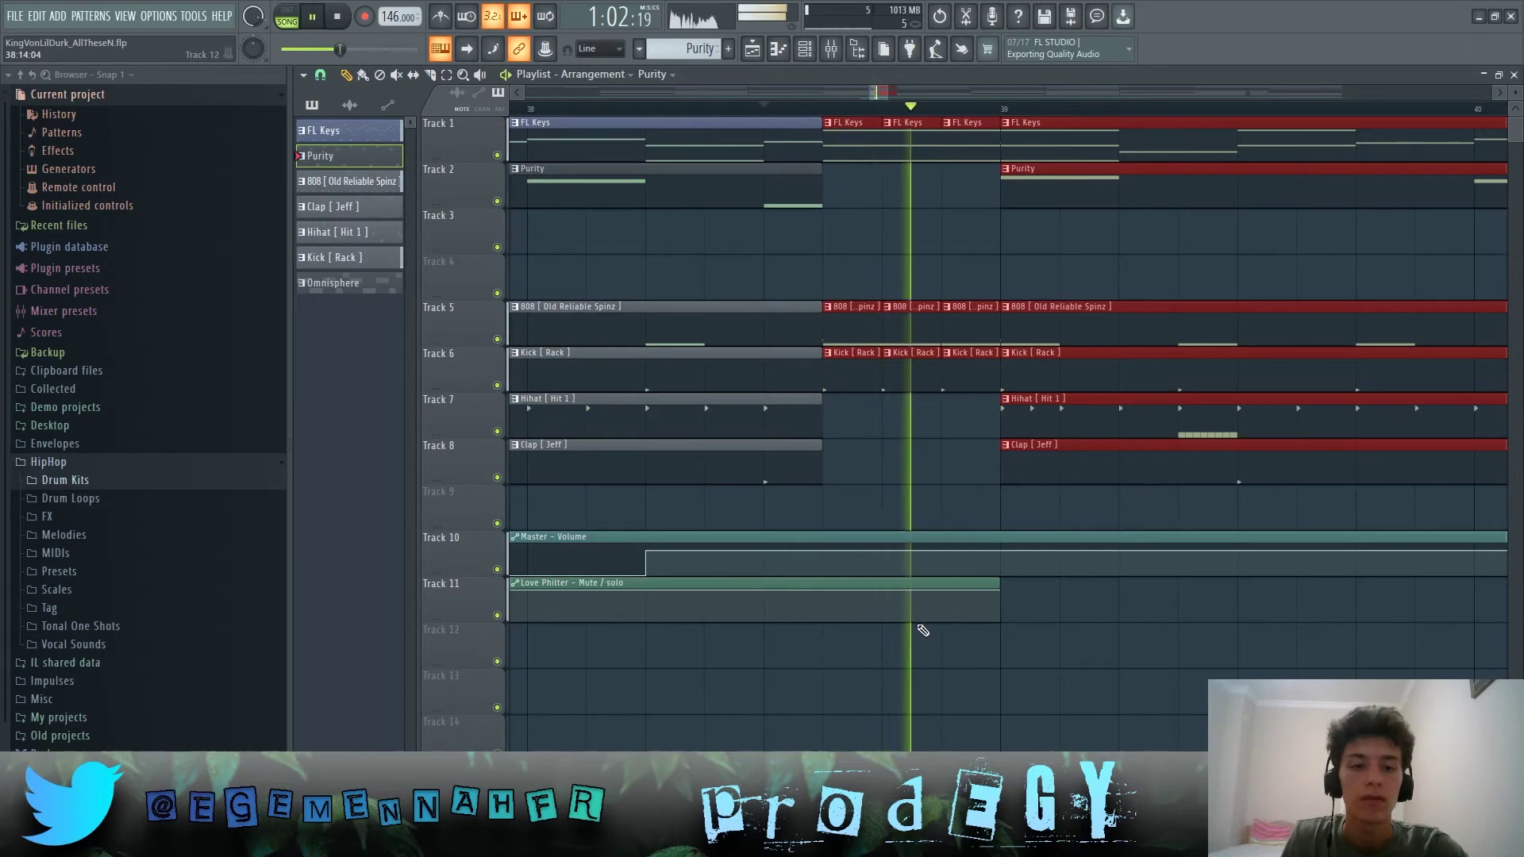
scroll(754, 597, "down", 4)
scroll(754, 597, "down", 2)
key("space")
scroll(633, 381, "down", 3)
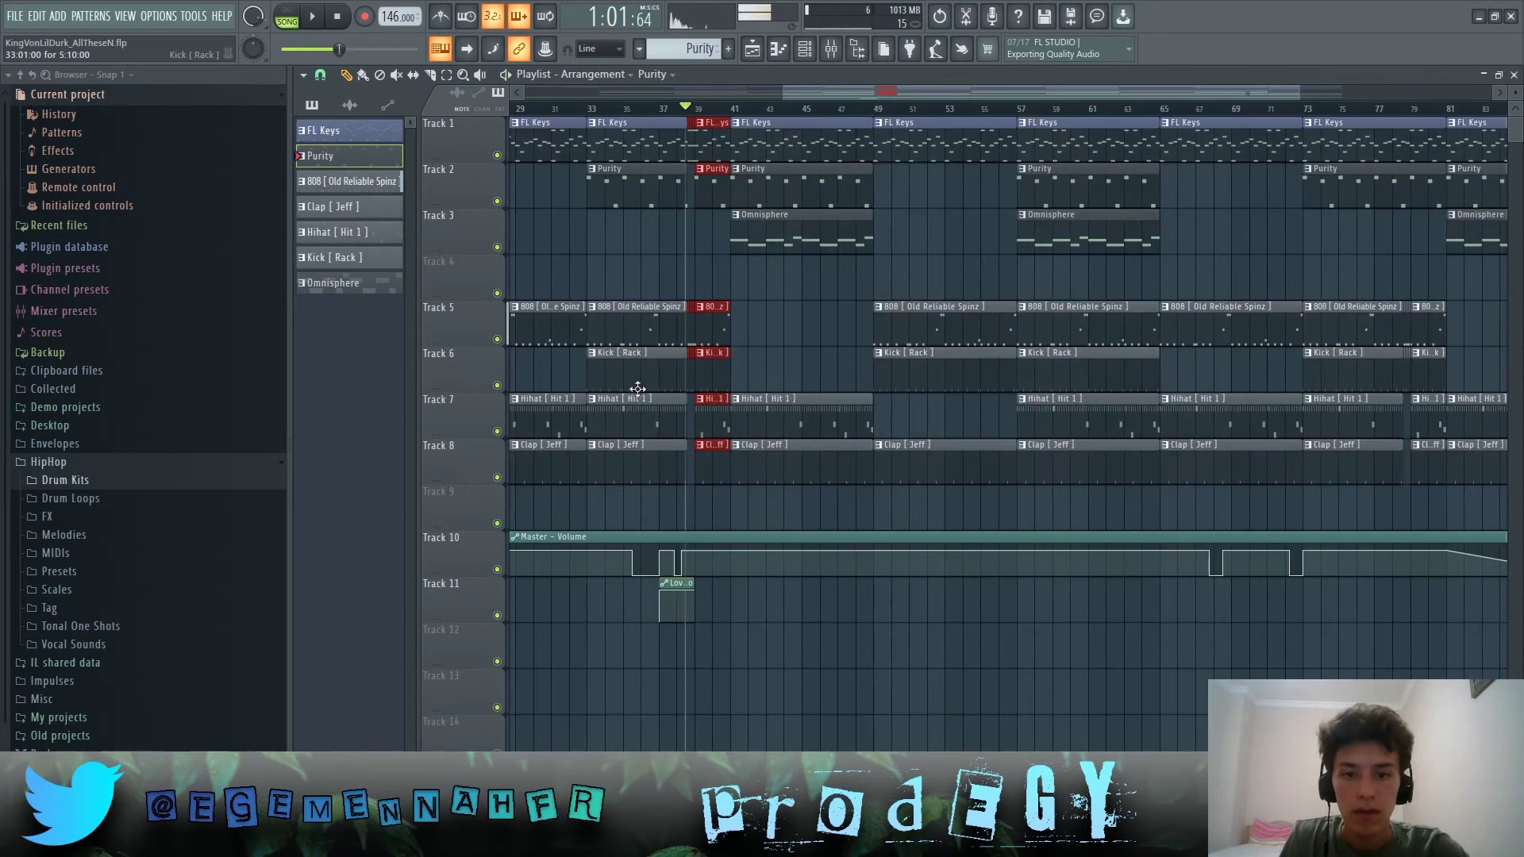
left_click(671, 294)
Move the song position back to 0:52:60, ahead of the first Master volume automation drop
scroll(671, 293, "up", 5)
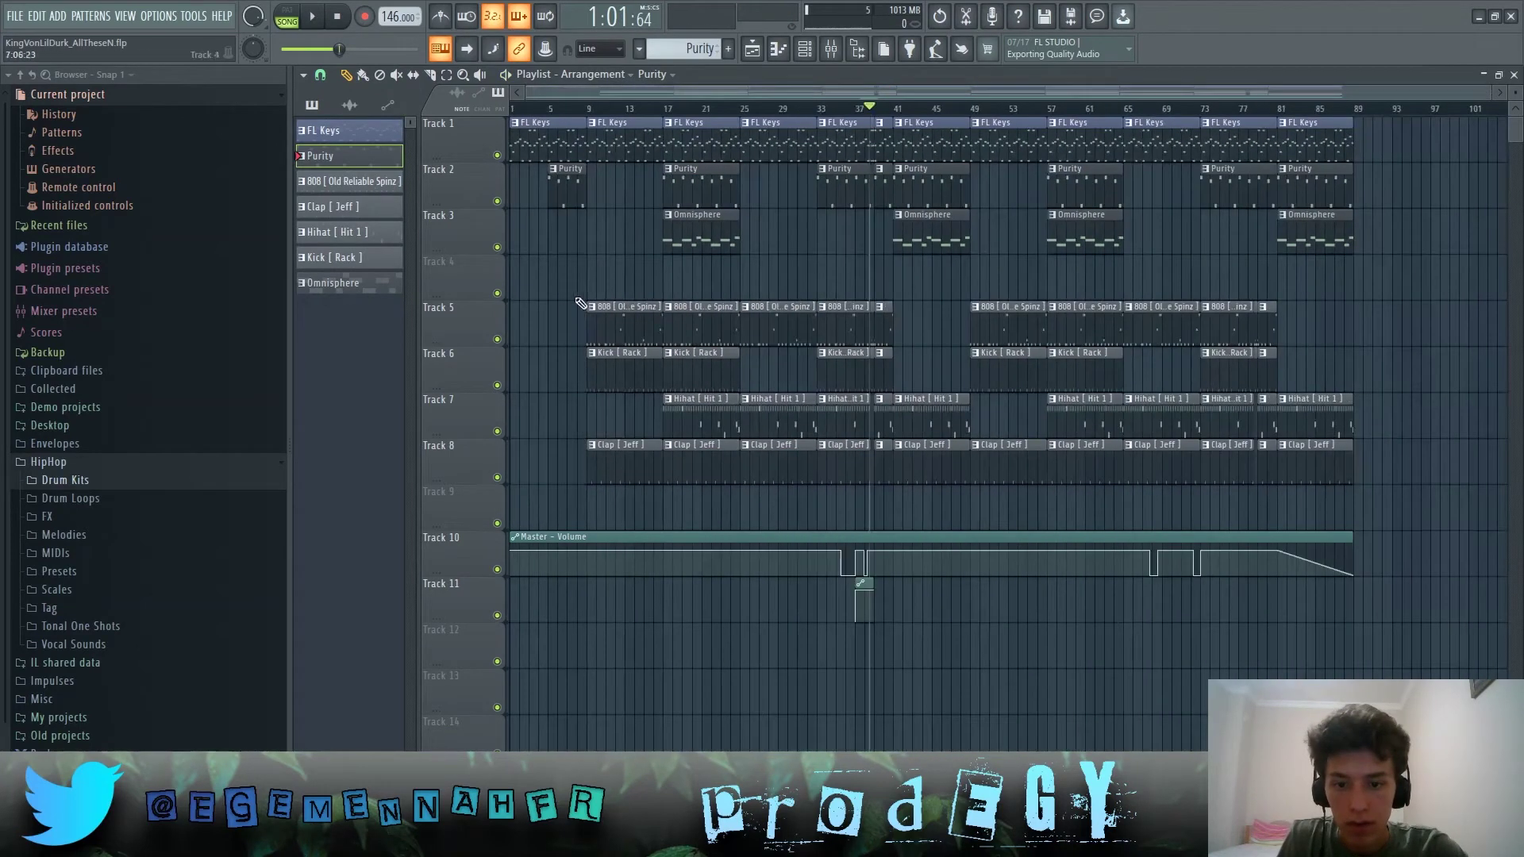
scroll(1070, 285, "up", 4)
left_click(741, 121)
left_click_drag(744, 110, 558, 109)
scroll(1100, 588, "up", 2)
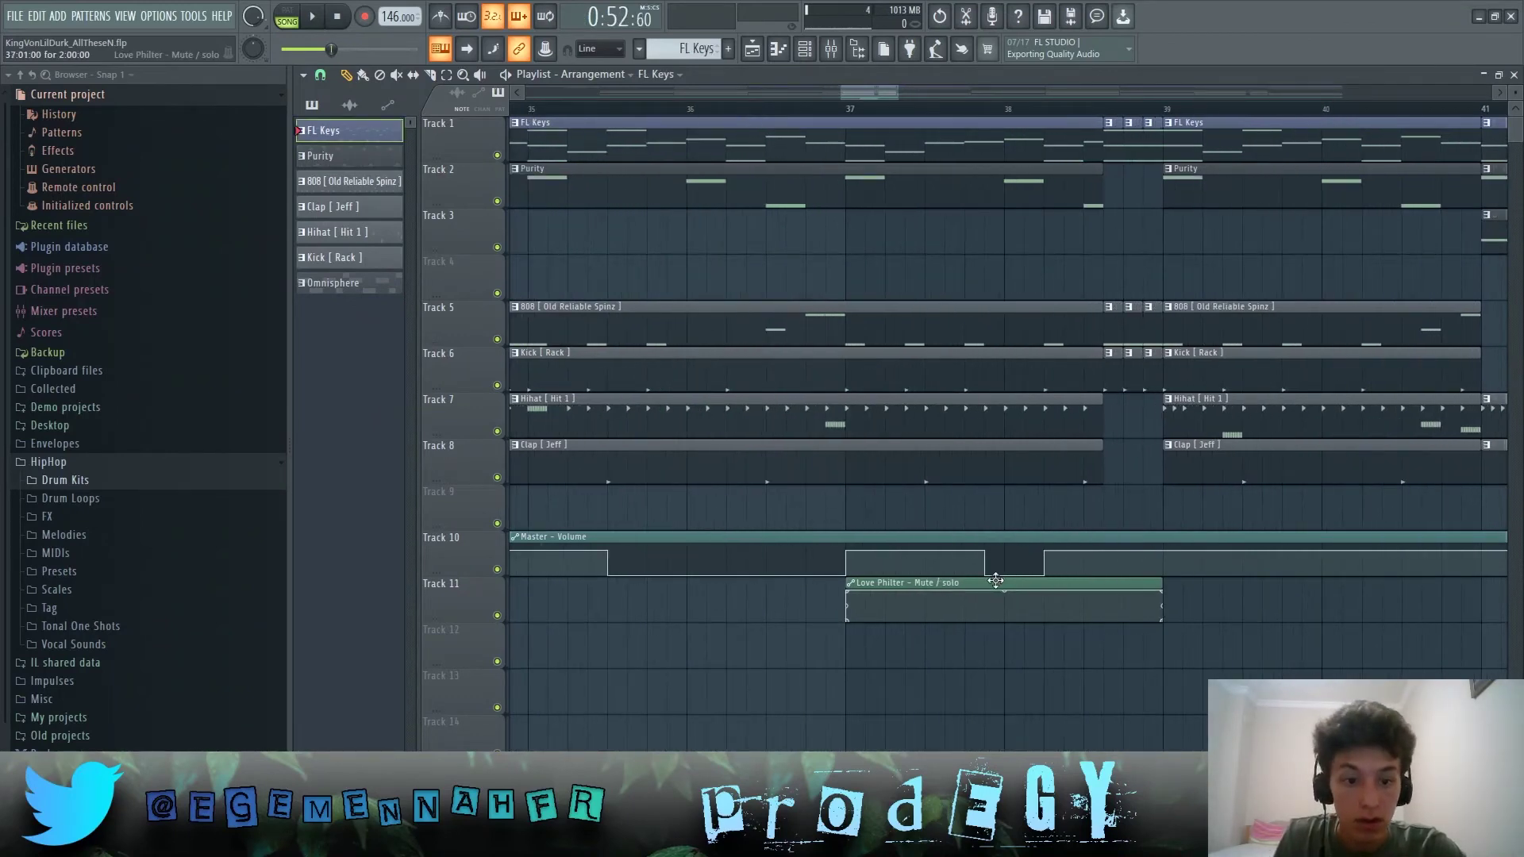
Inspect the Love Philter mute automation clip at bar 37 and open the Fruity Love Philter effect on the Master track
left_click(997, 582)
key("F9")
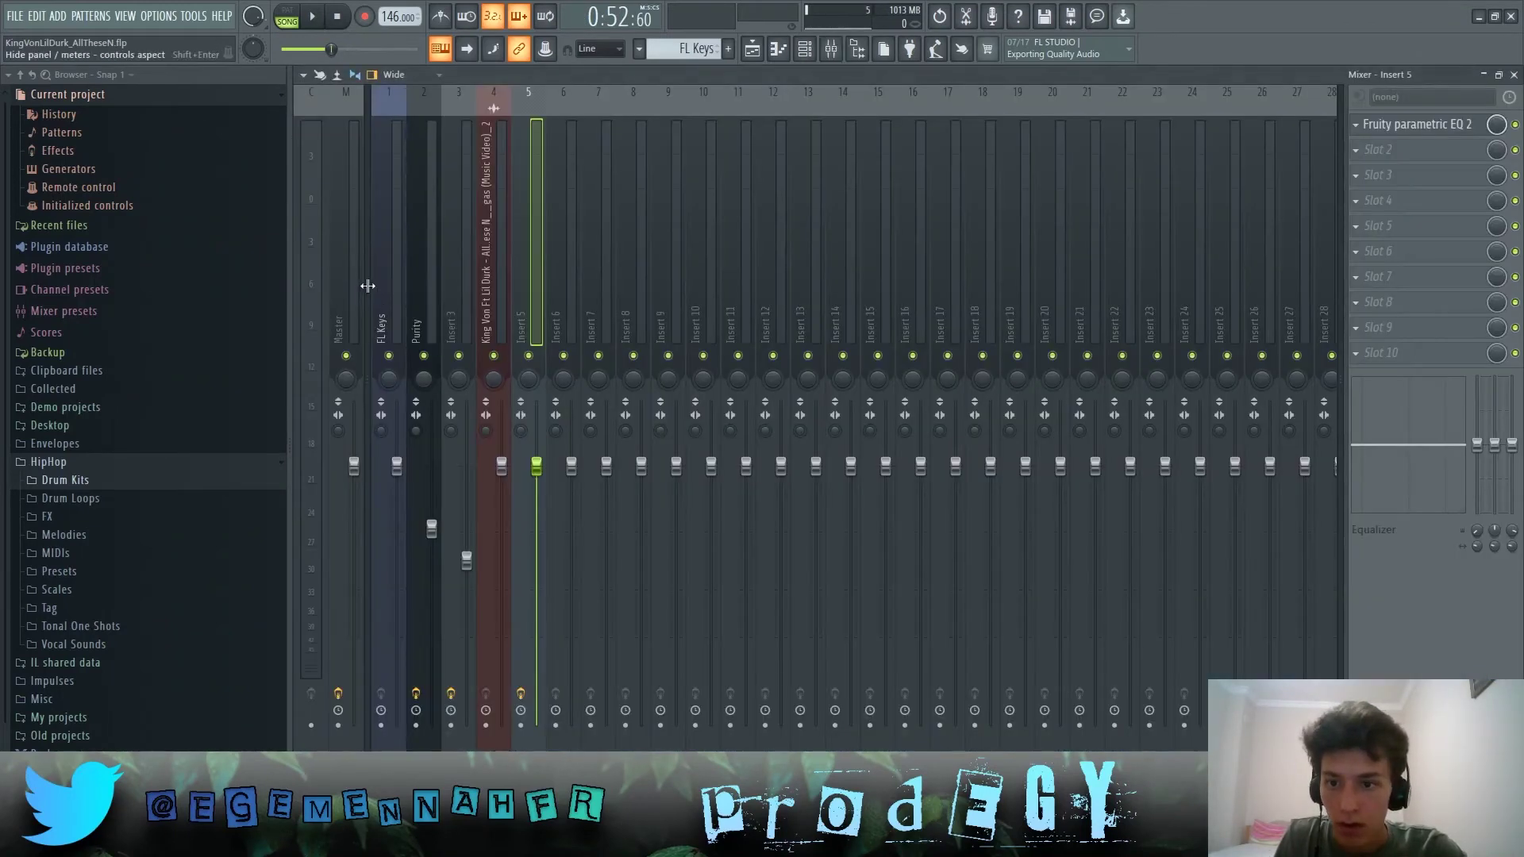
left_click(1407, 124)
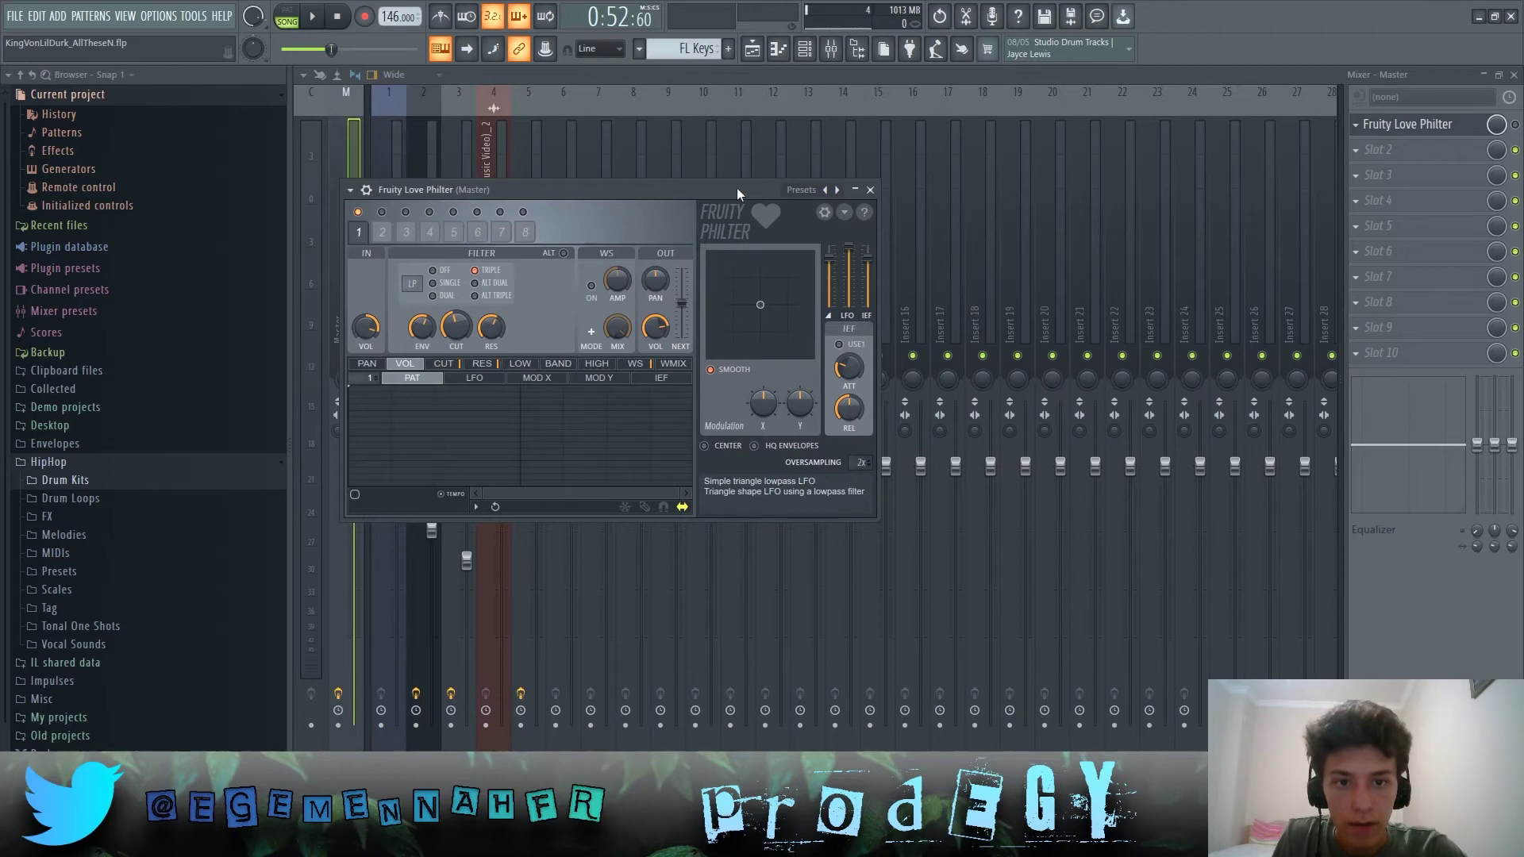
Close the Fruity Love Philter effect, return to the Playlist and play the transition from bar 33 past bar 39
left_click(871, 191)
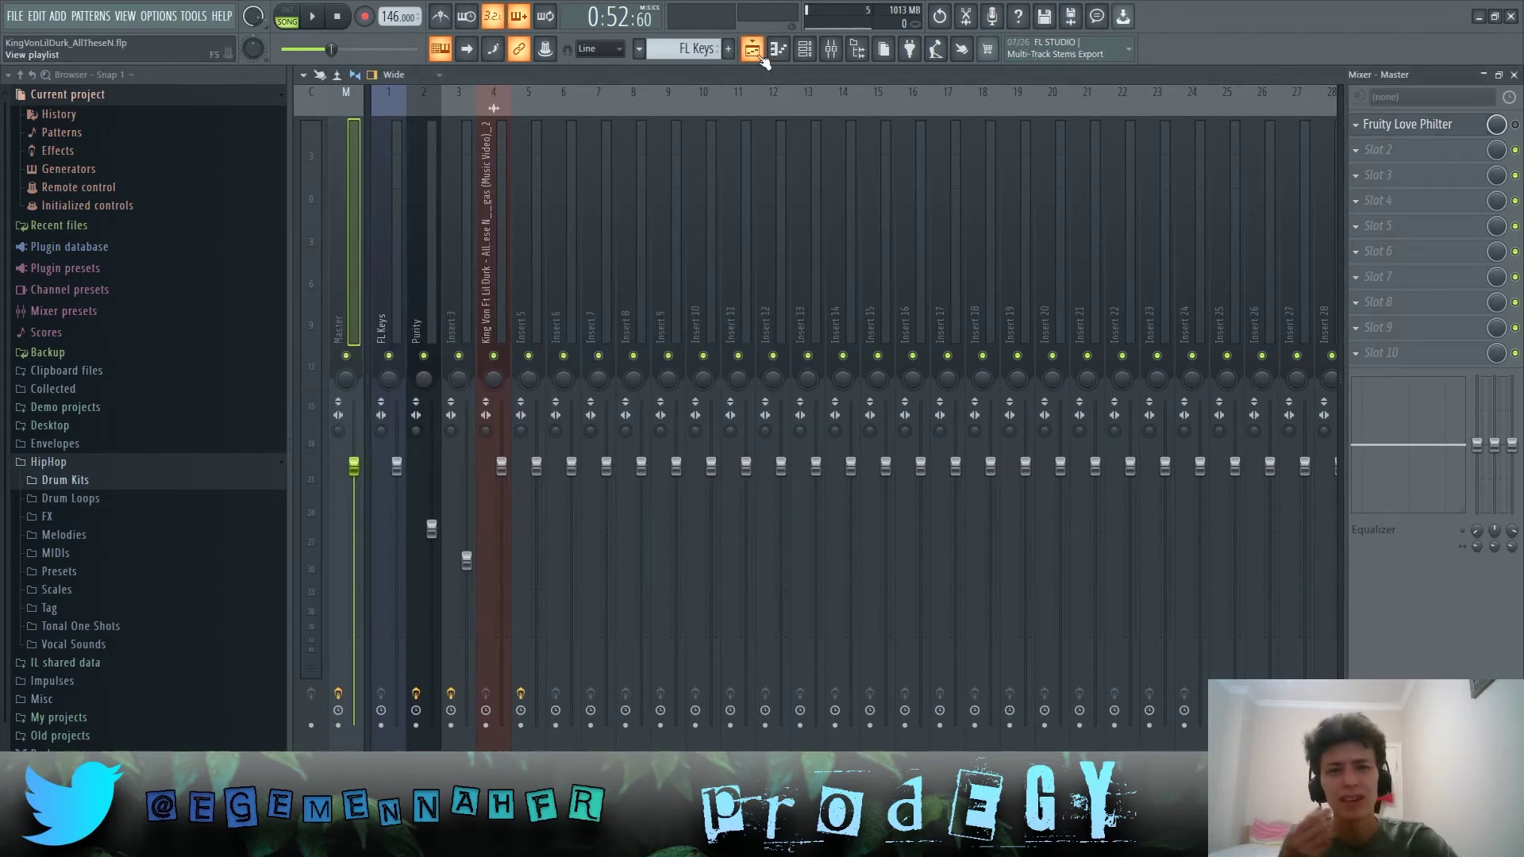
left_click(754, 53)
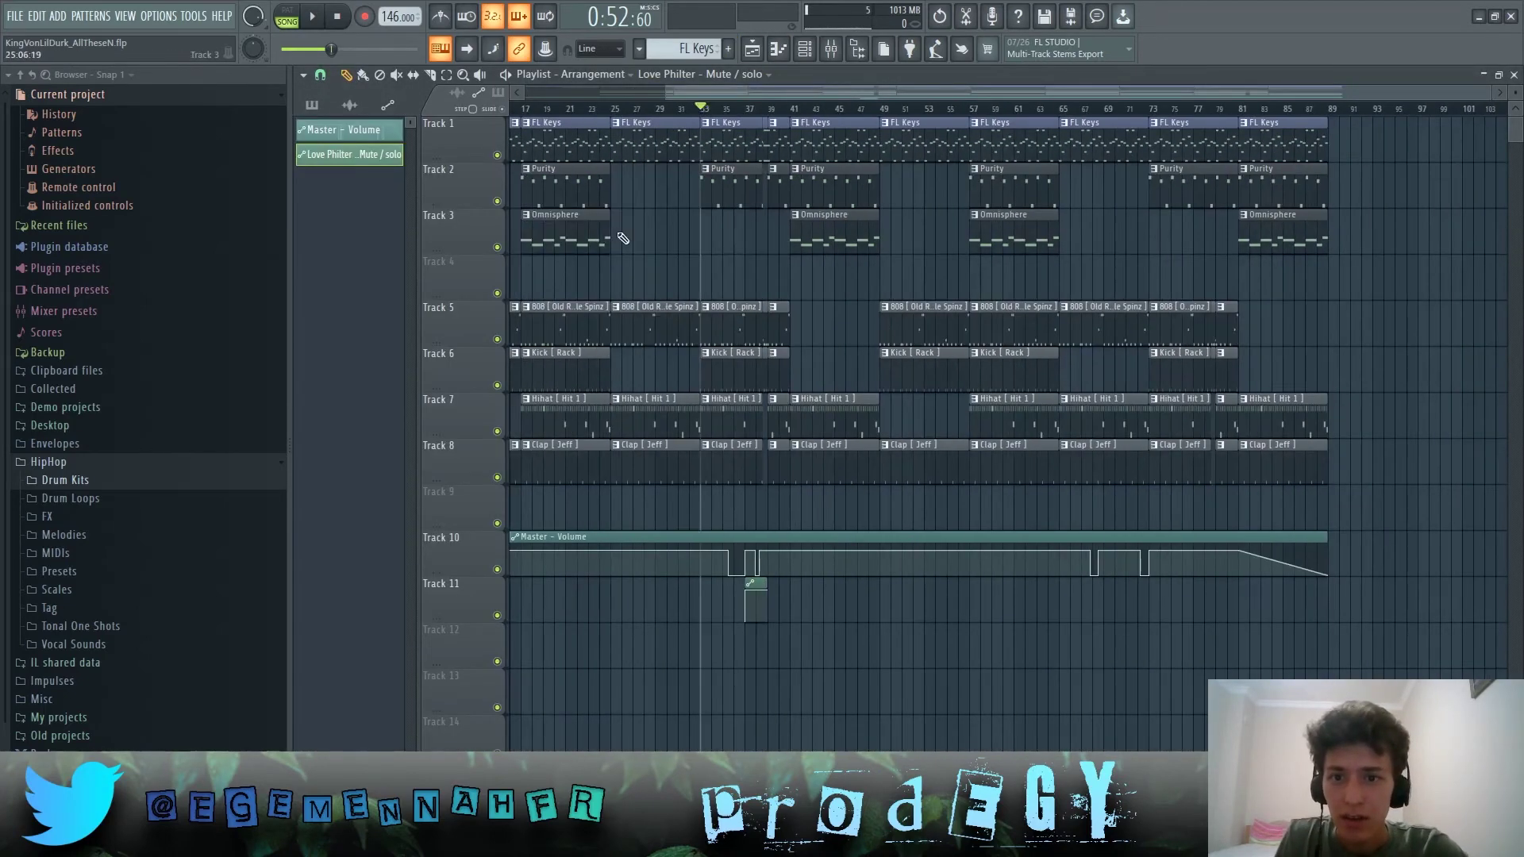
left_click_drag(588, 670, 903, 127)
left_click(966, 687, "ctrl")
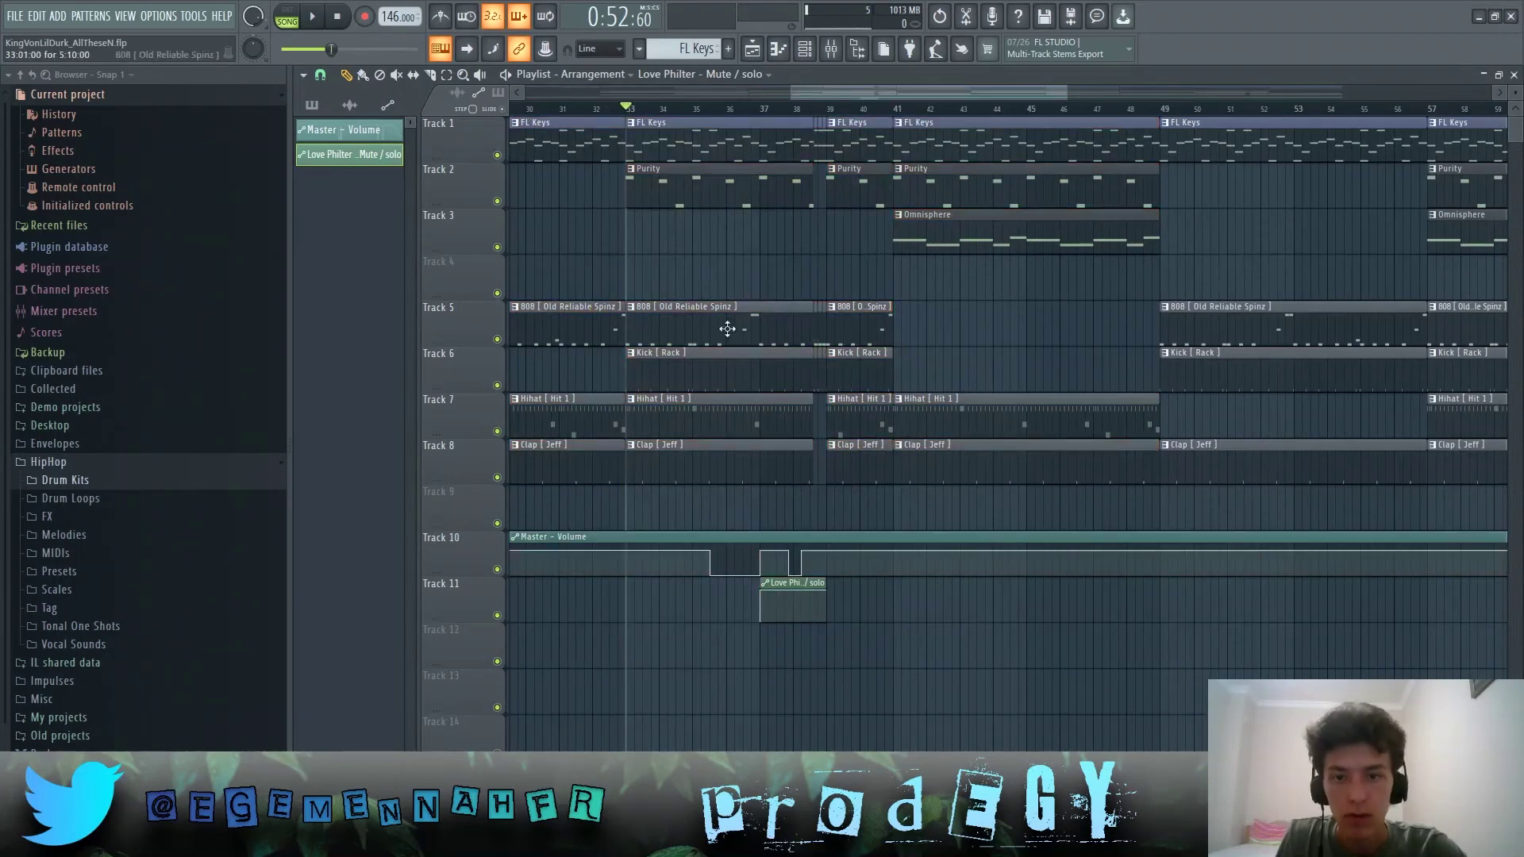
key("space")
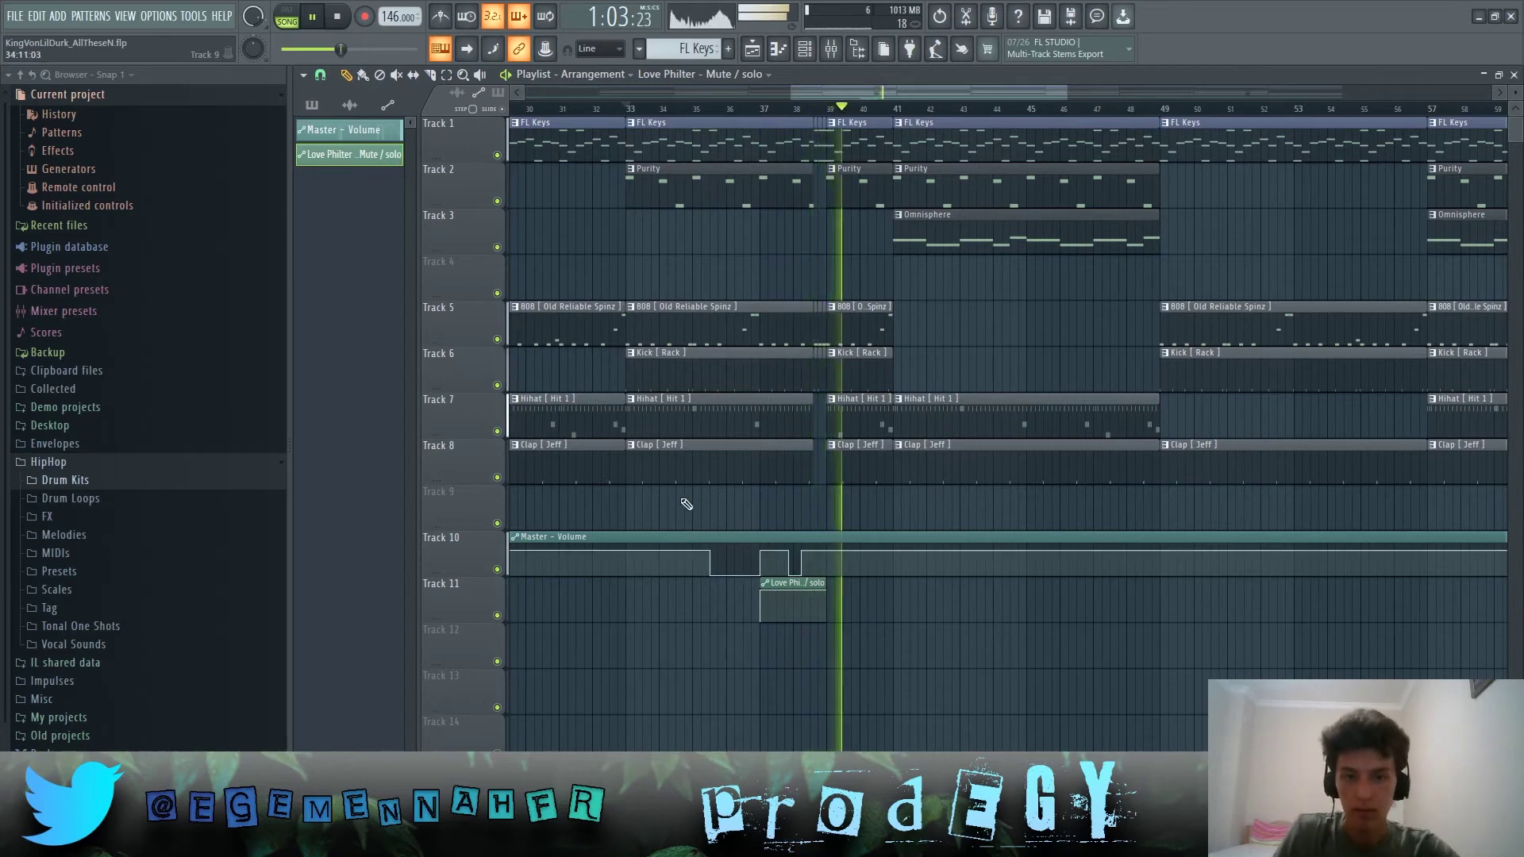
scroll(681, 508, "down", 3)
key("space")
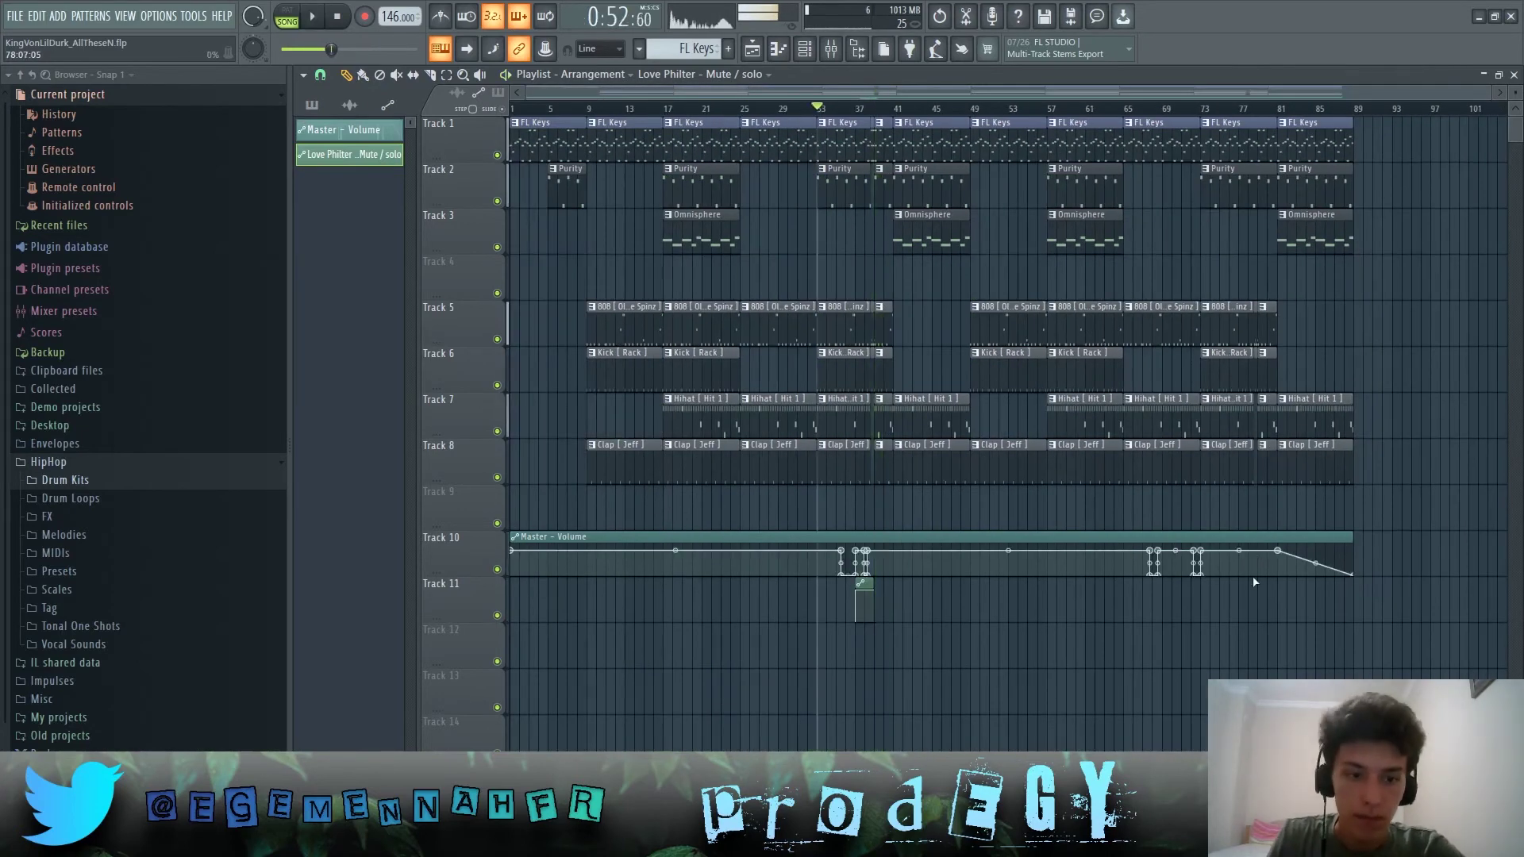
Move the song position to 1:48:90, just ahead of the Master volume drop near bar 68
scroll(1014, 448, "up", 4)
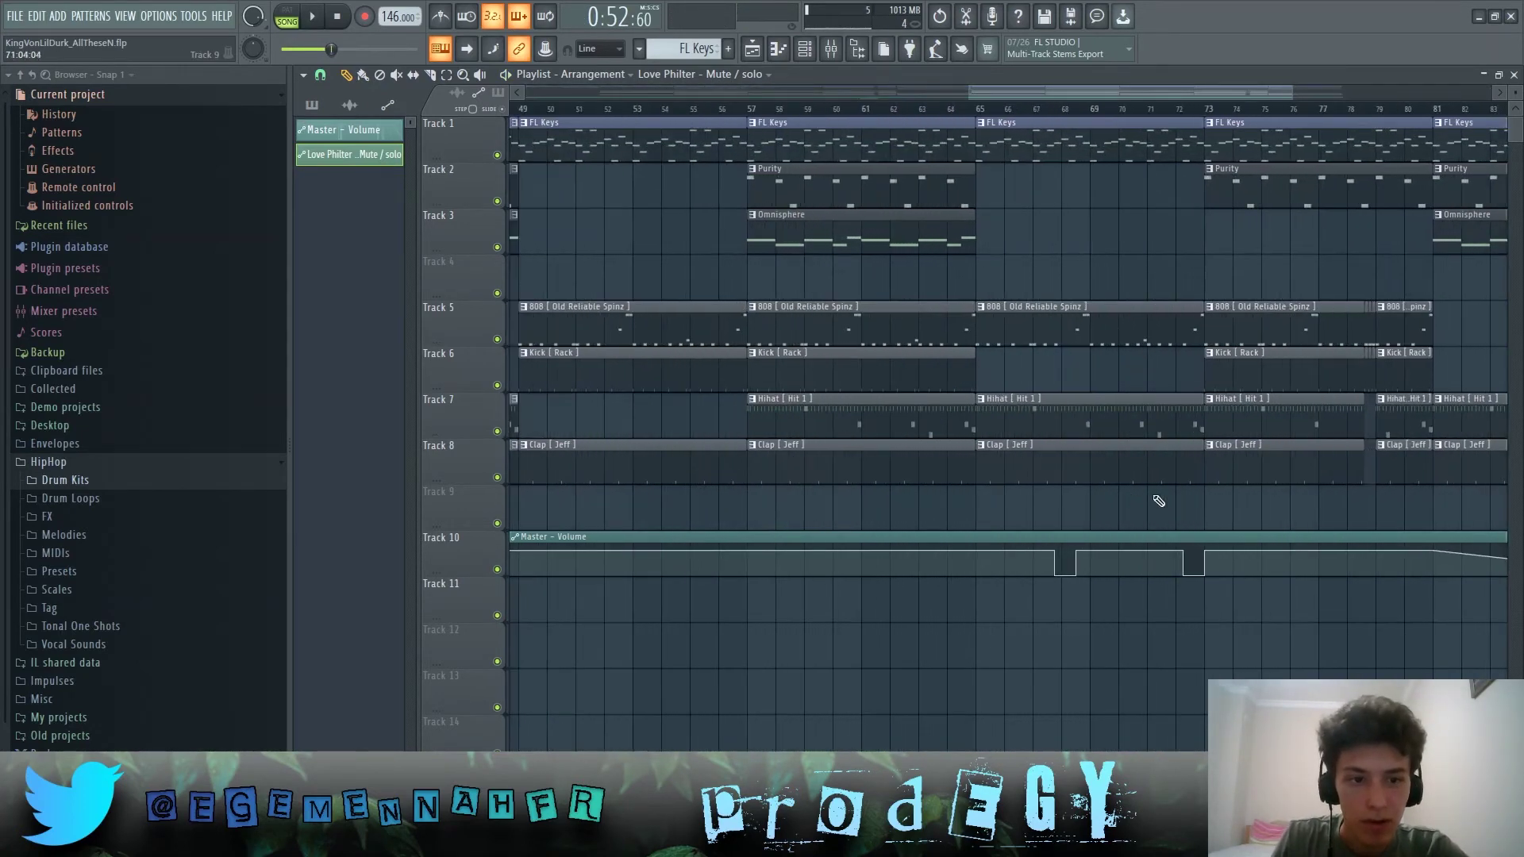
left_click(997, 111)
scroll(855, 384, "down", 4)
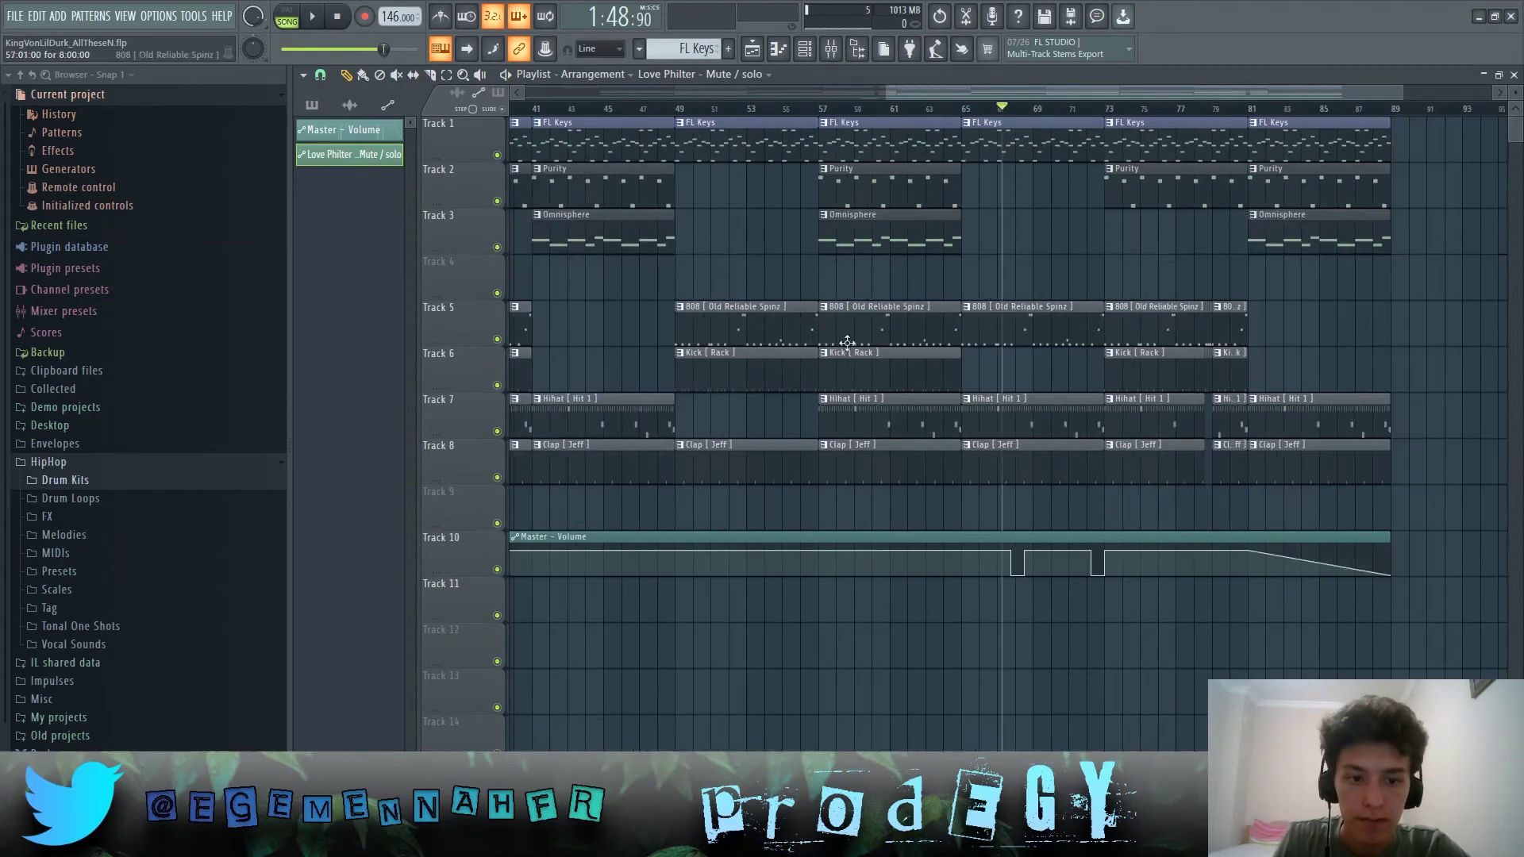
scroll(1309, 597, "up", 4)
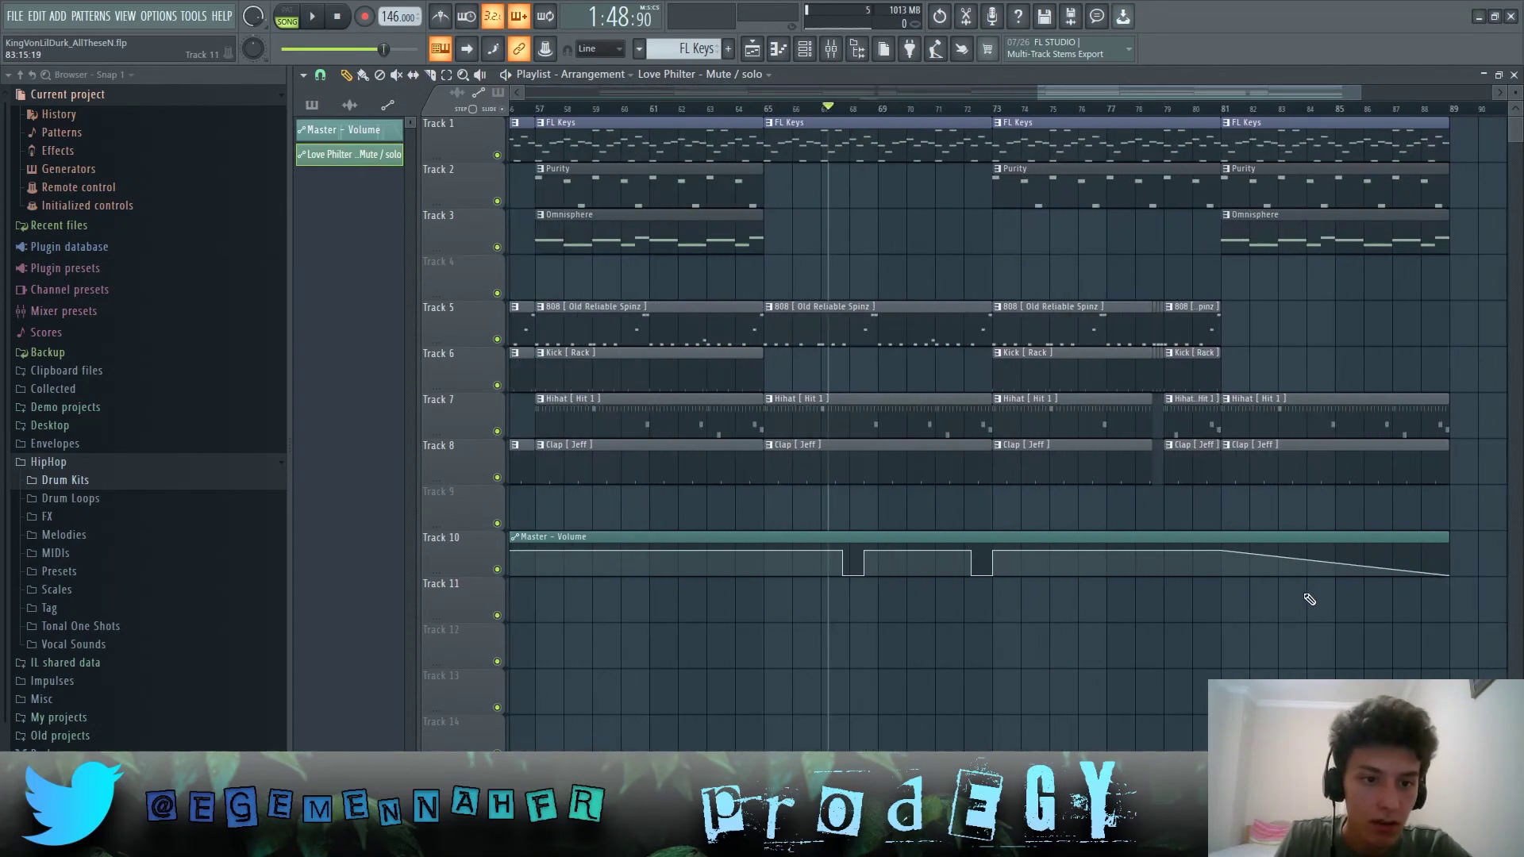
left_click_drag(801, 647, 1029, 169)
left_click(792, 275)
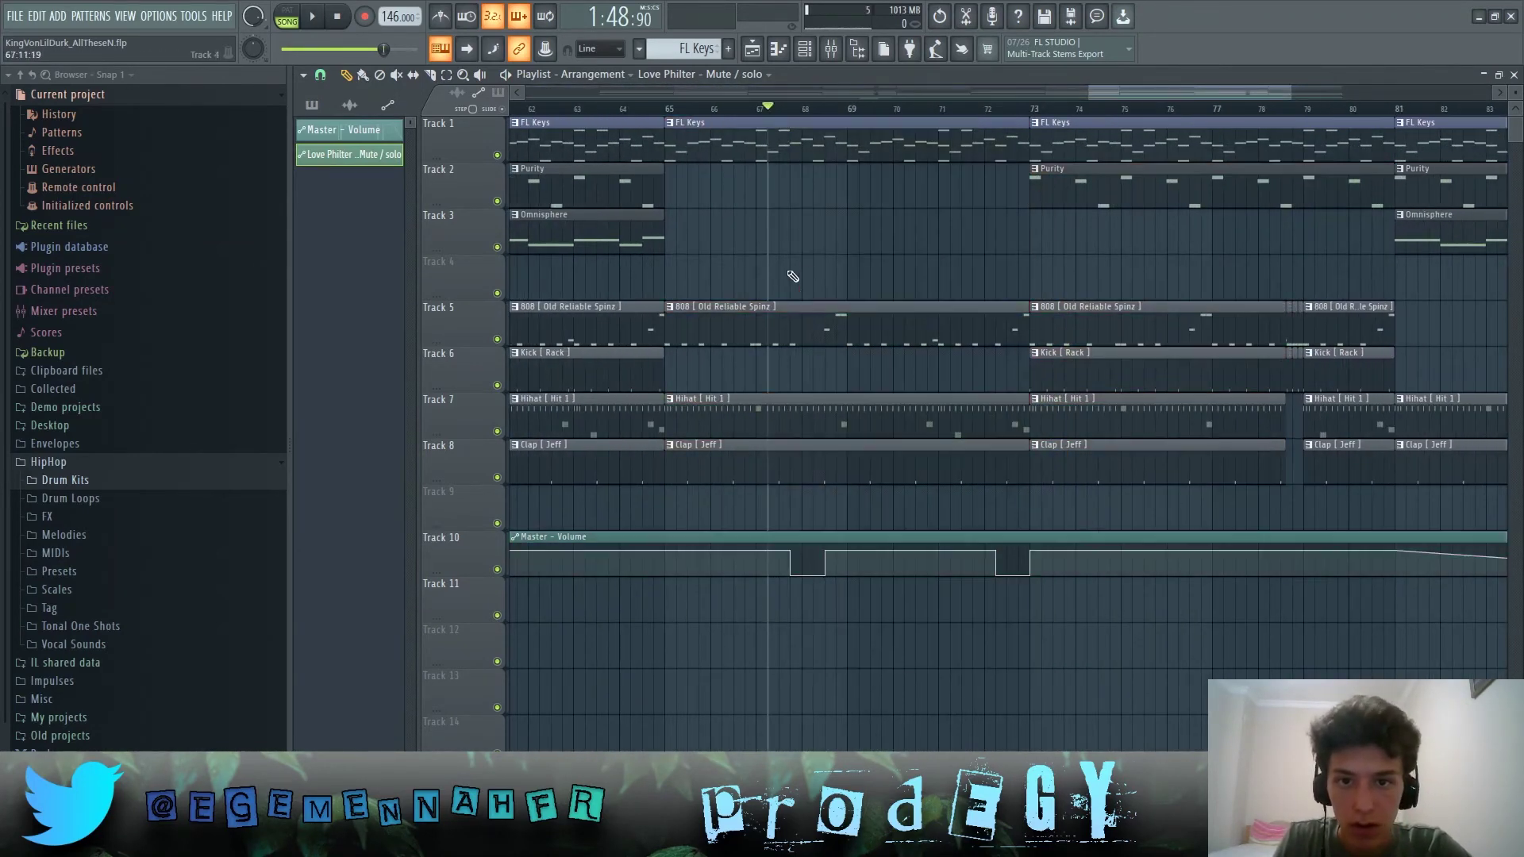
Play the song through both Master volume drops into the section that starts at bar 73, and stop playback
left_click(668, 111, "ctrl")
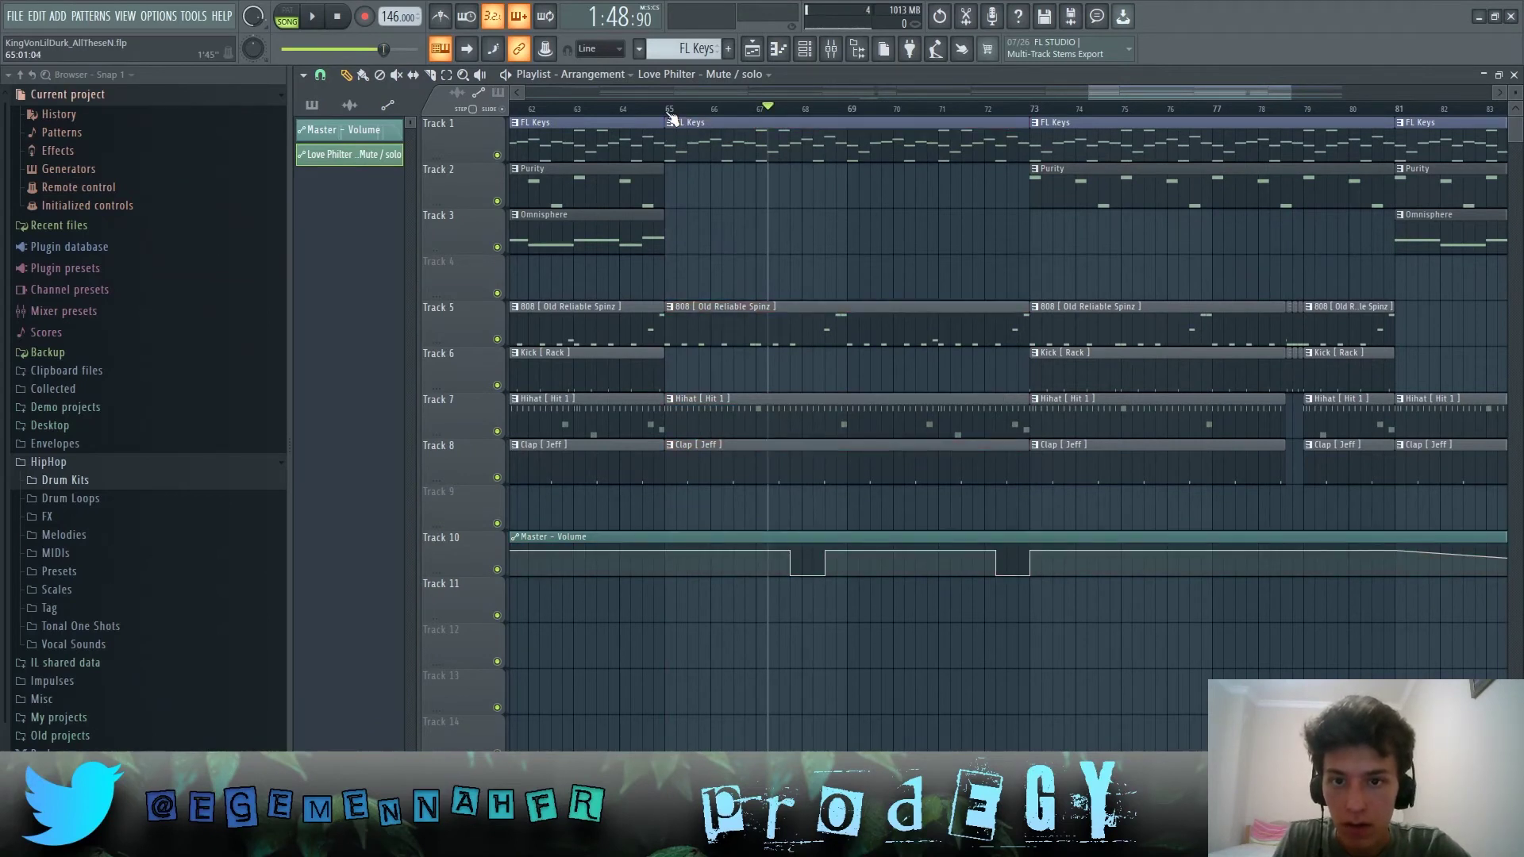
key("space")
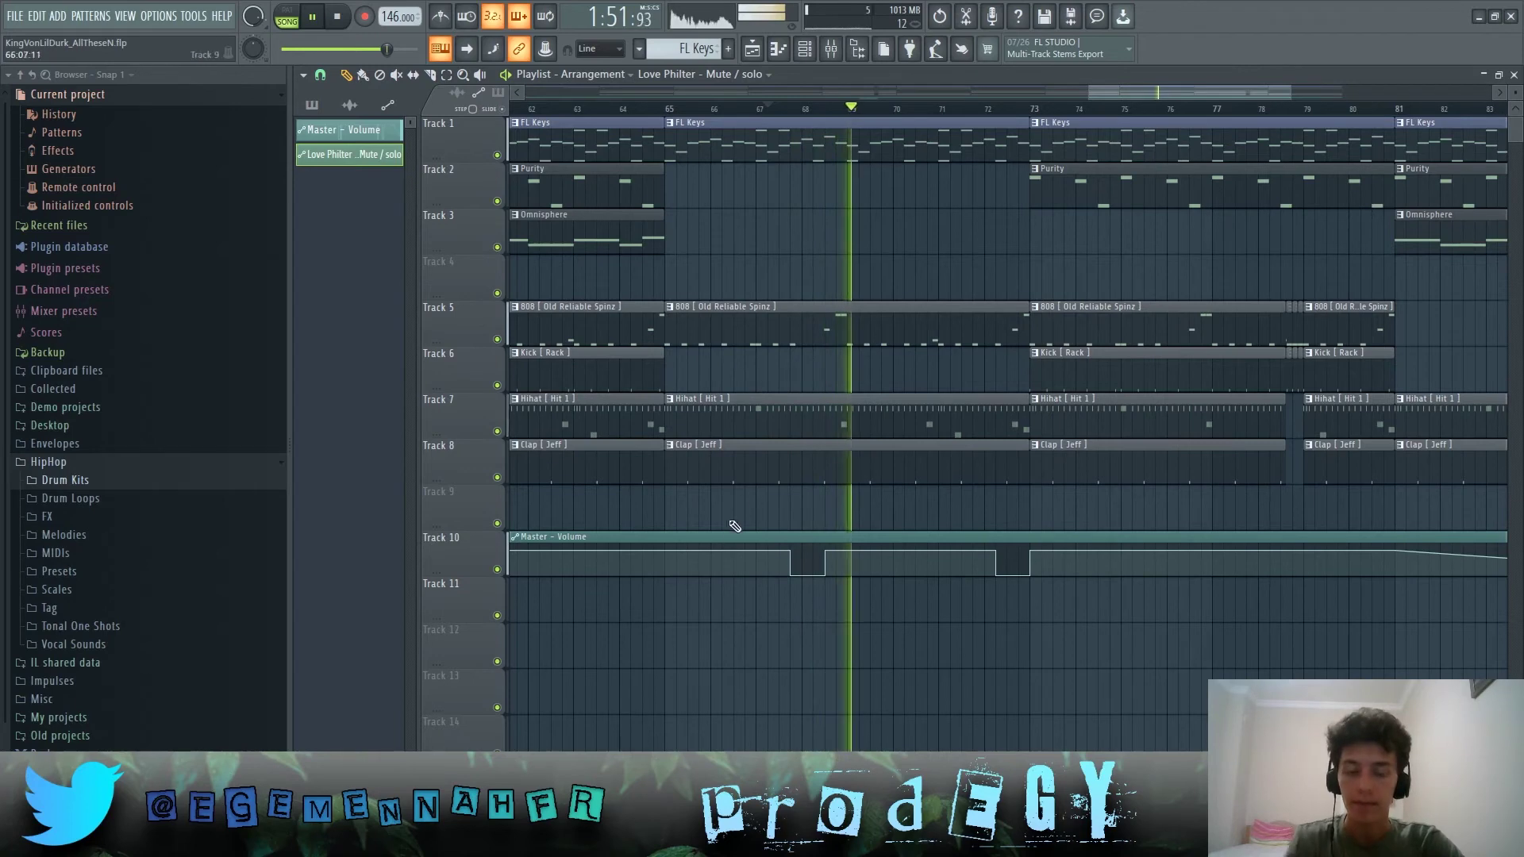
scroll(715, 520, "down", 4)
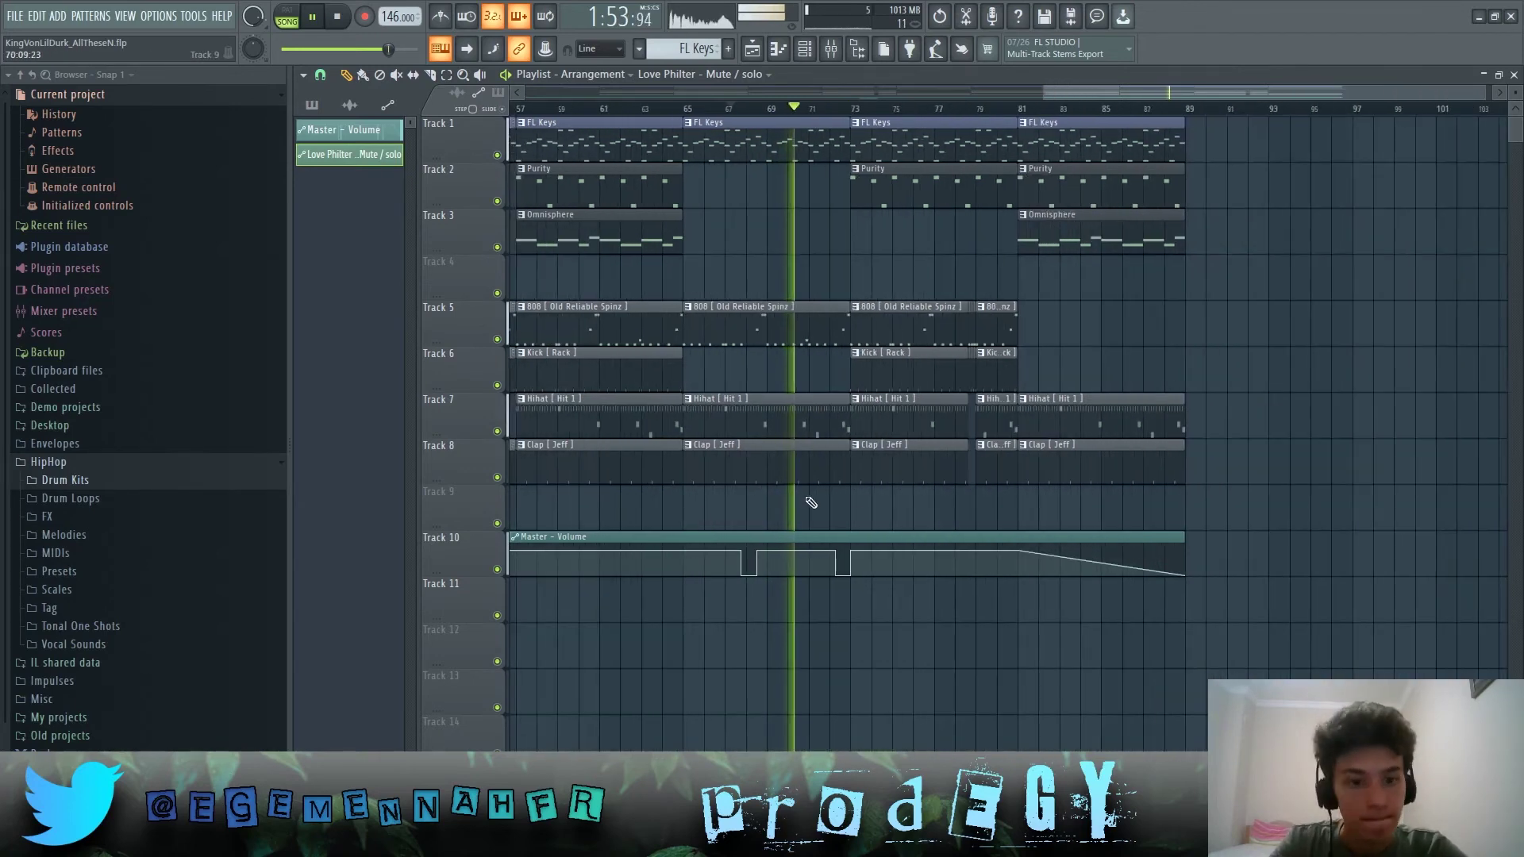
scroll(907, 504, "up", 5)
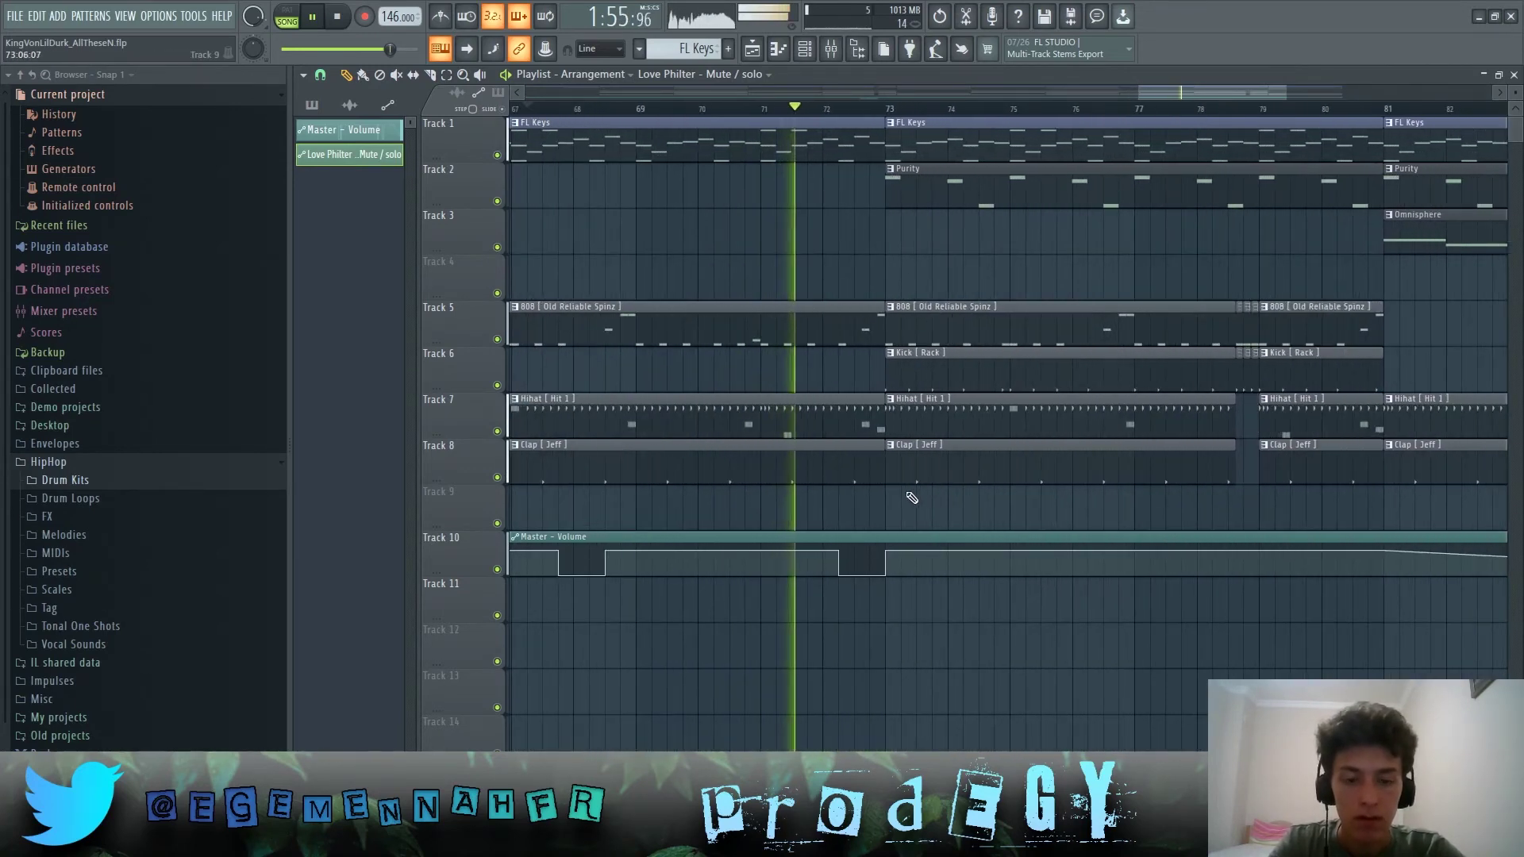
scroll(837, 514, "down", 2)
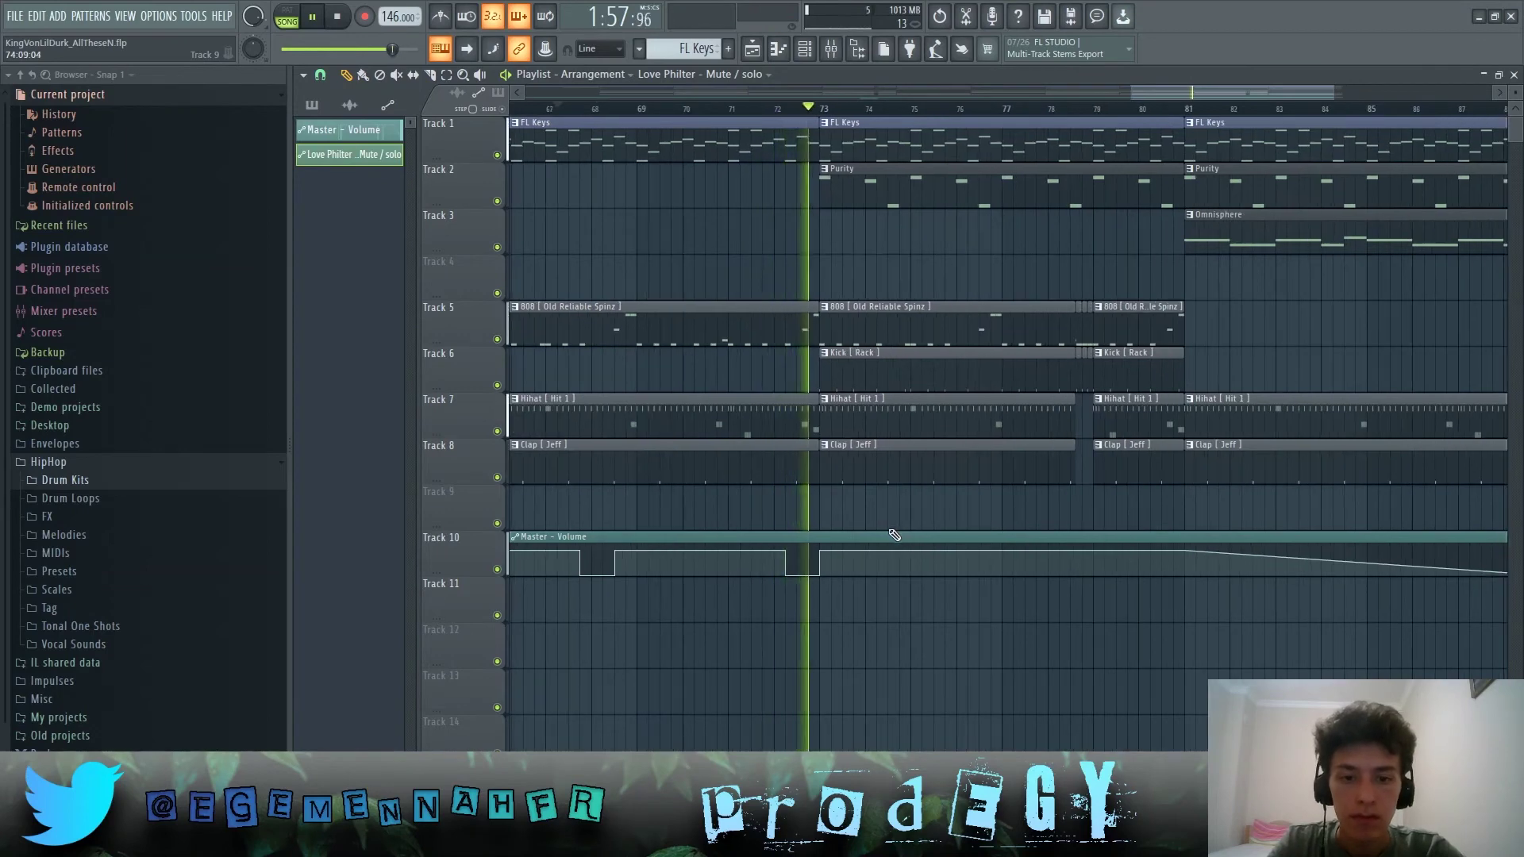
scroll(895, 535, "up", 3)
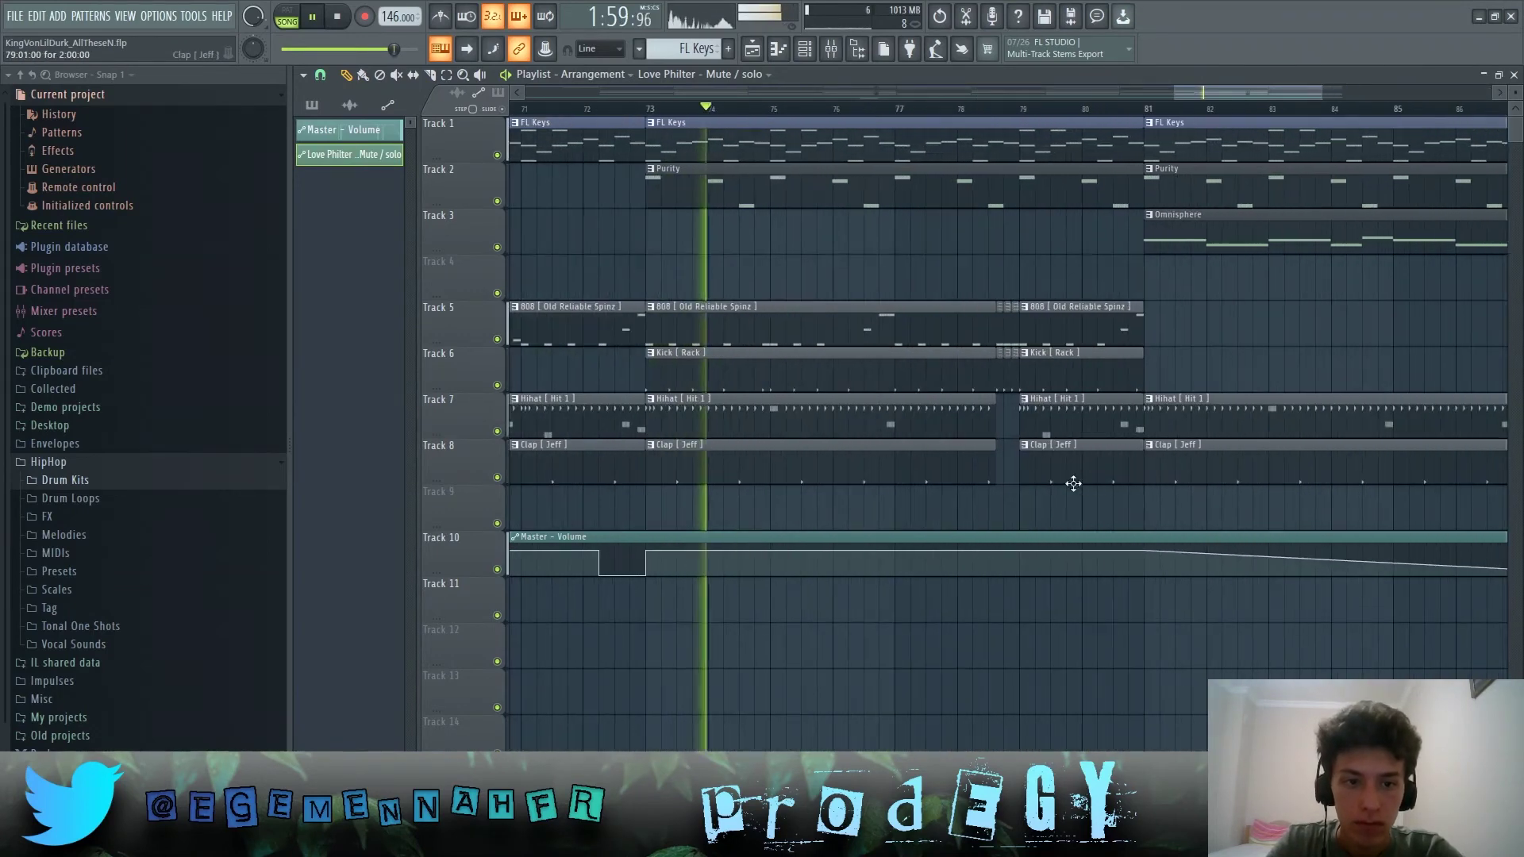
key("space")
Delete the repeated short clips just before bar 79 and extend the preceding 808, Kick, Hihat and Clap clips to bar 79
scroll(1011, 450, "up", 2)
right_click(1002, 385)
right_click(1018, 383)
left_click_drag(996, 516, 1035, 343)
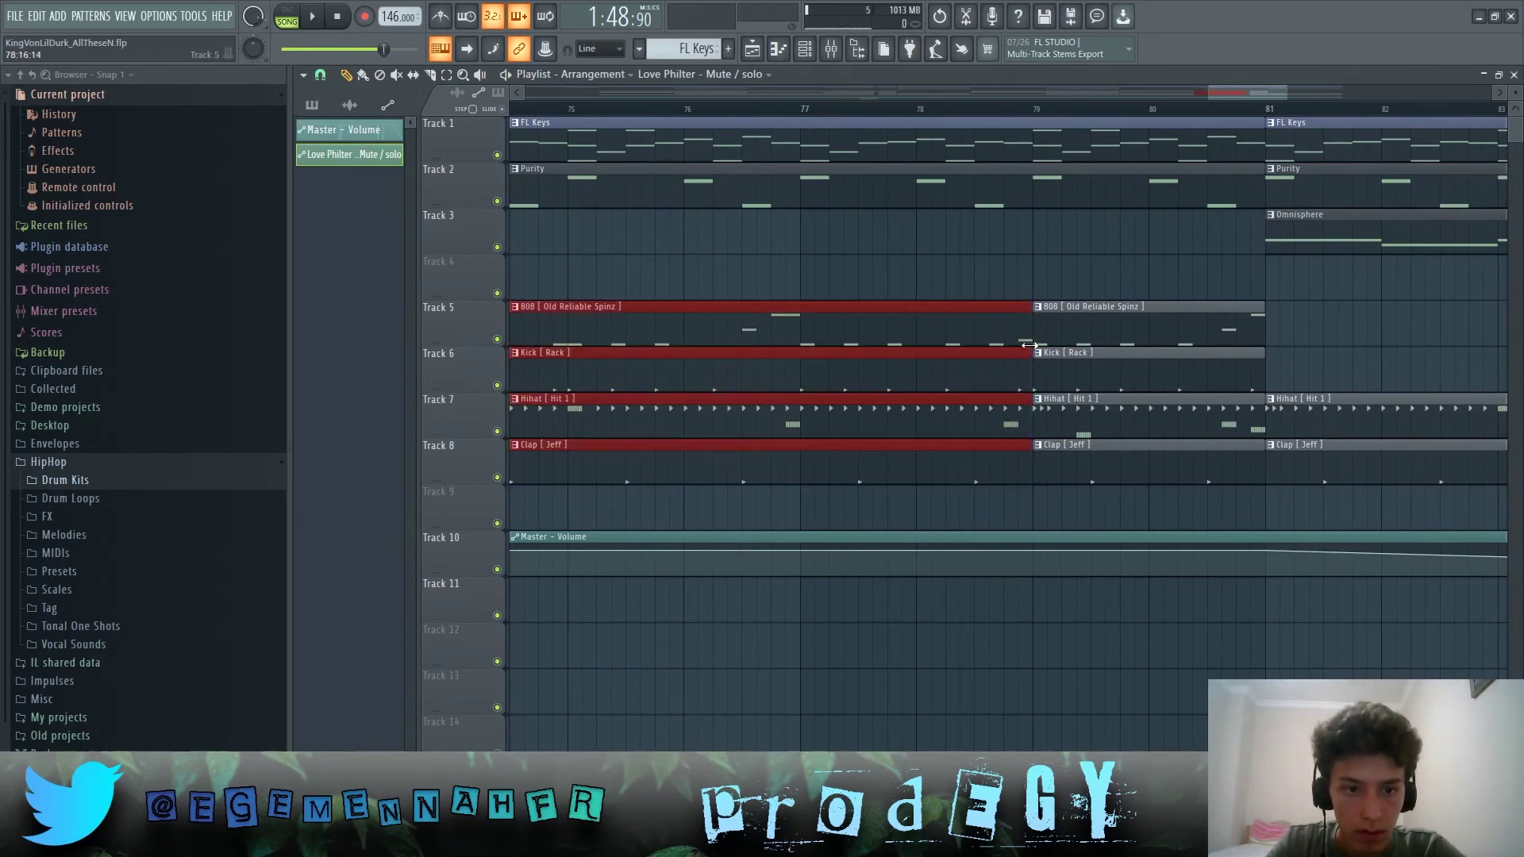
scroll(1044, 411, "down", 3)
left_click(1132, 513, "ctrl")
Examine the Master volume fade-out over the final section from bar 81, and return the song position to the start
scroll(1133, 513, "down", 5)
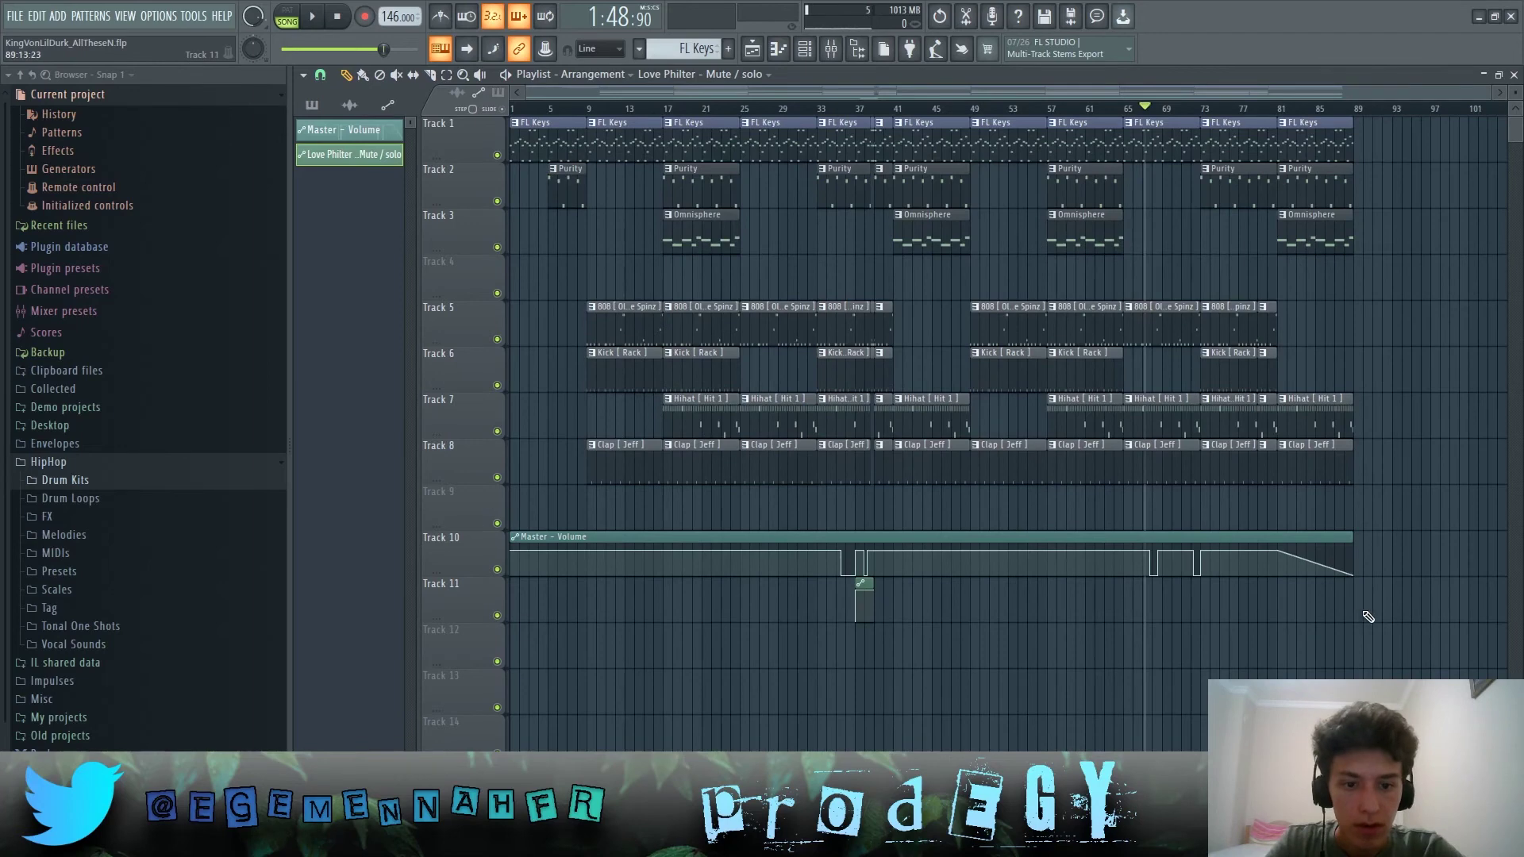
scroll(1365, 616, "up", 5)
left_click_drag(1337, 649, 1058, 507)
left_click(1156, 656, "ctrl")
scroll(1301, 604, "down", 5)
scroll(790, 508, "down", 1)
scroll(764, 649, "up", 1)
left_click_drag(614, 108, 327, 132)
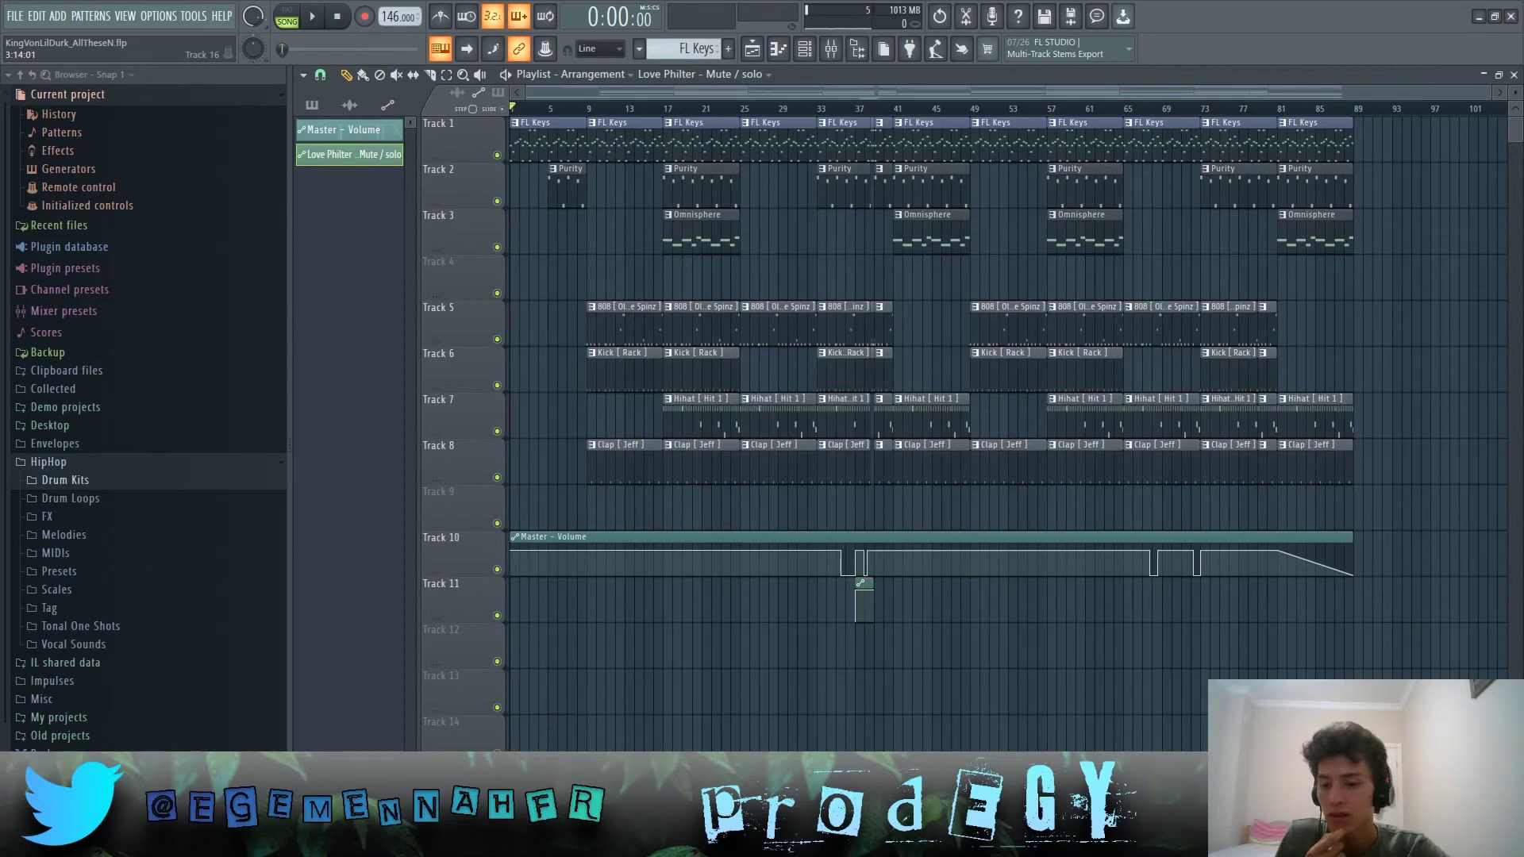